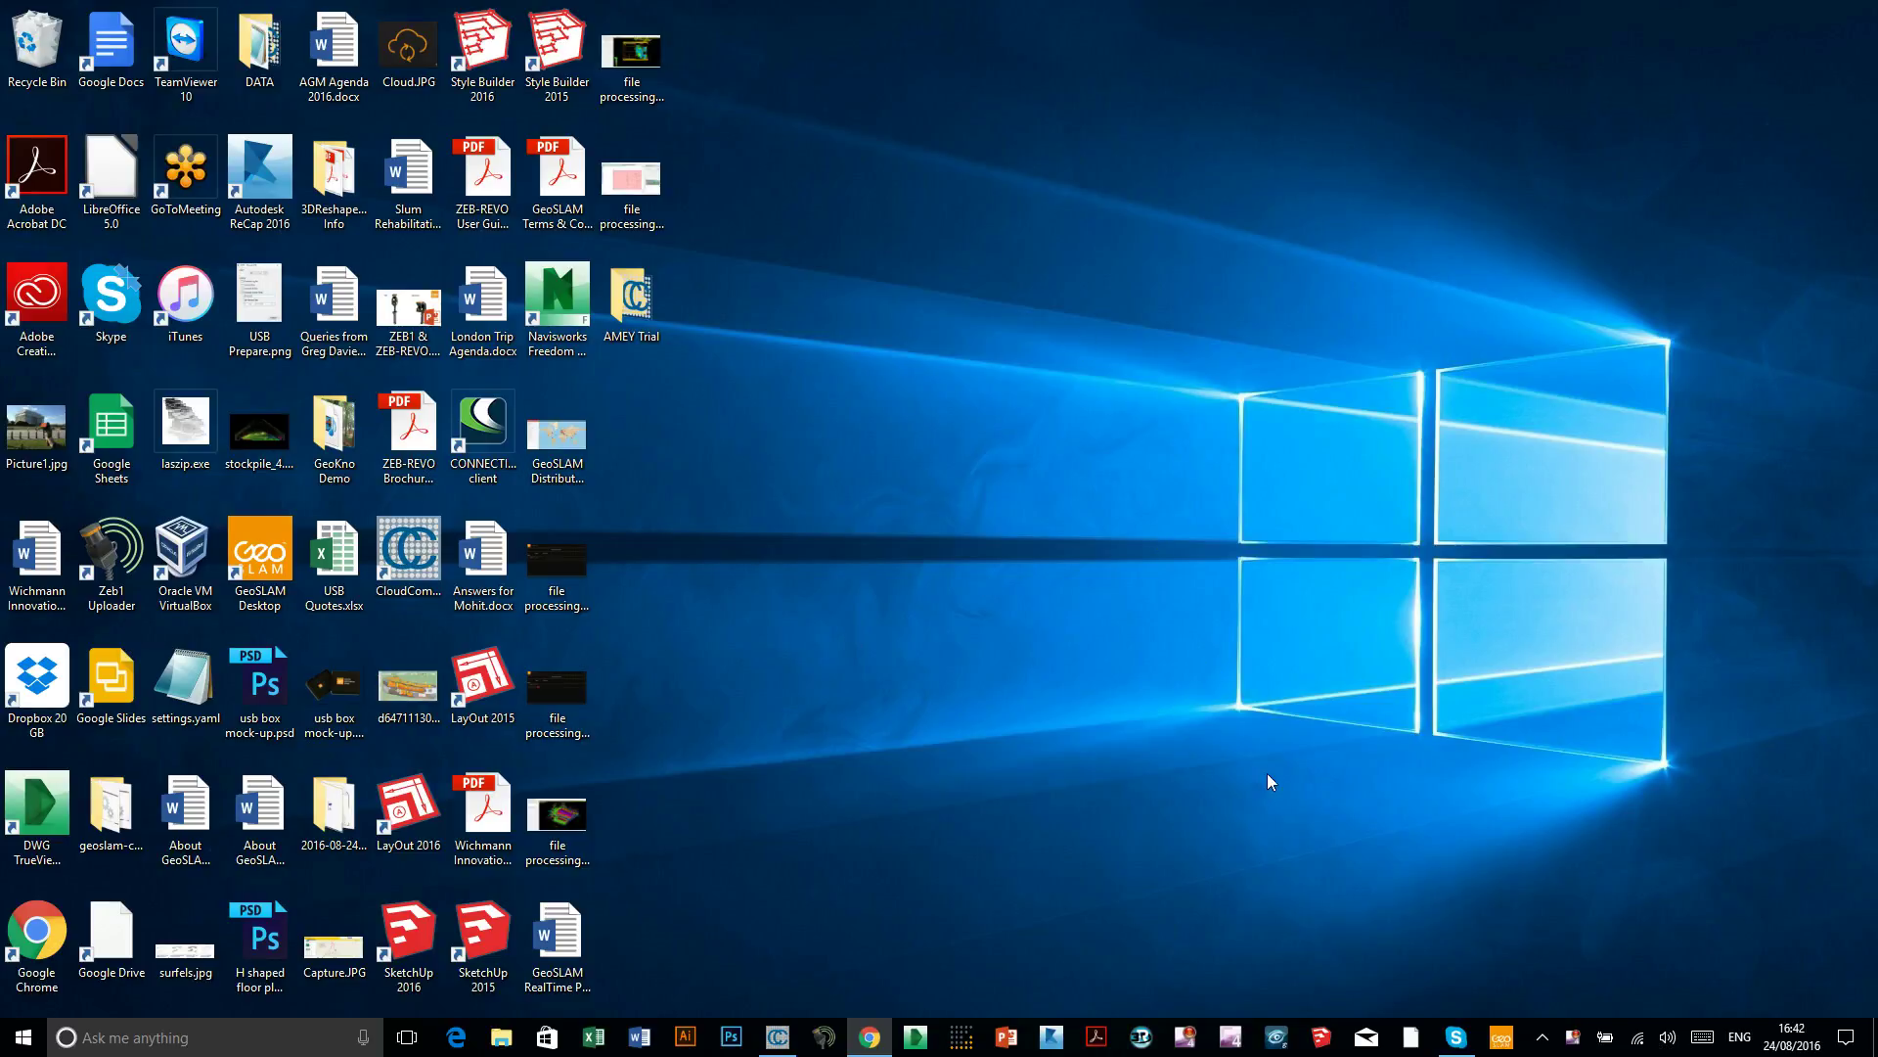
Open GeoSLAM Desktop, then reposition and enlarge its window to cover most of the desktop
left_click(1502, 1038)
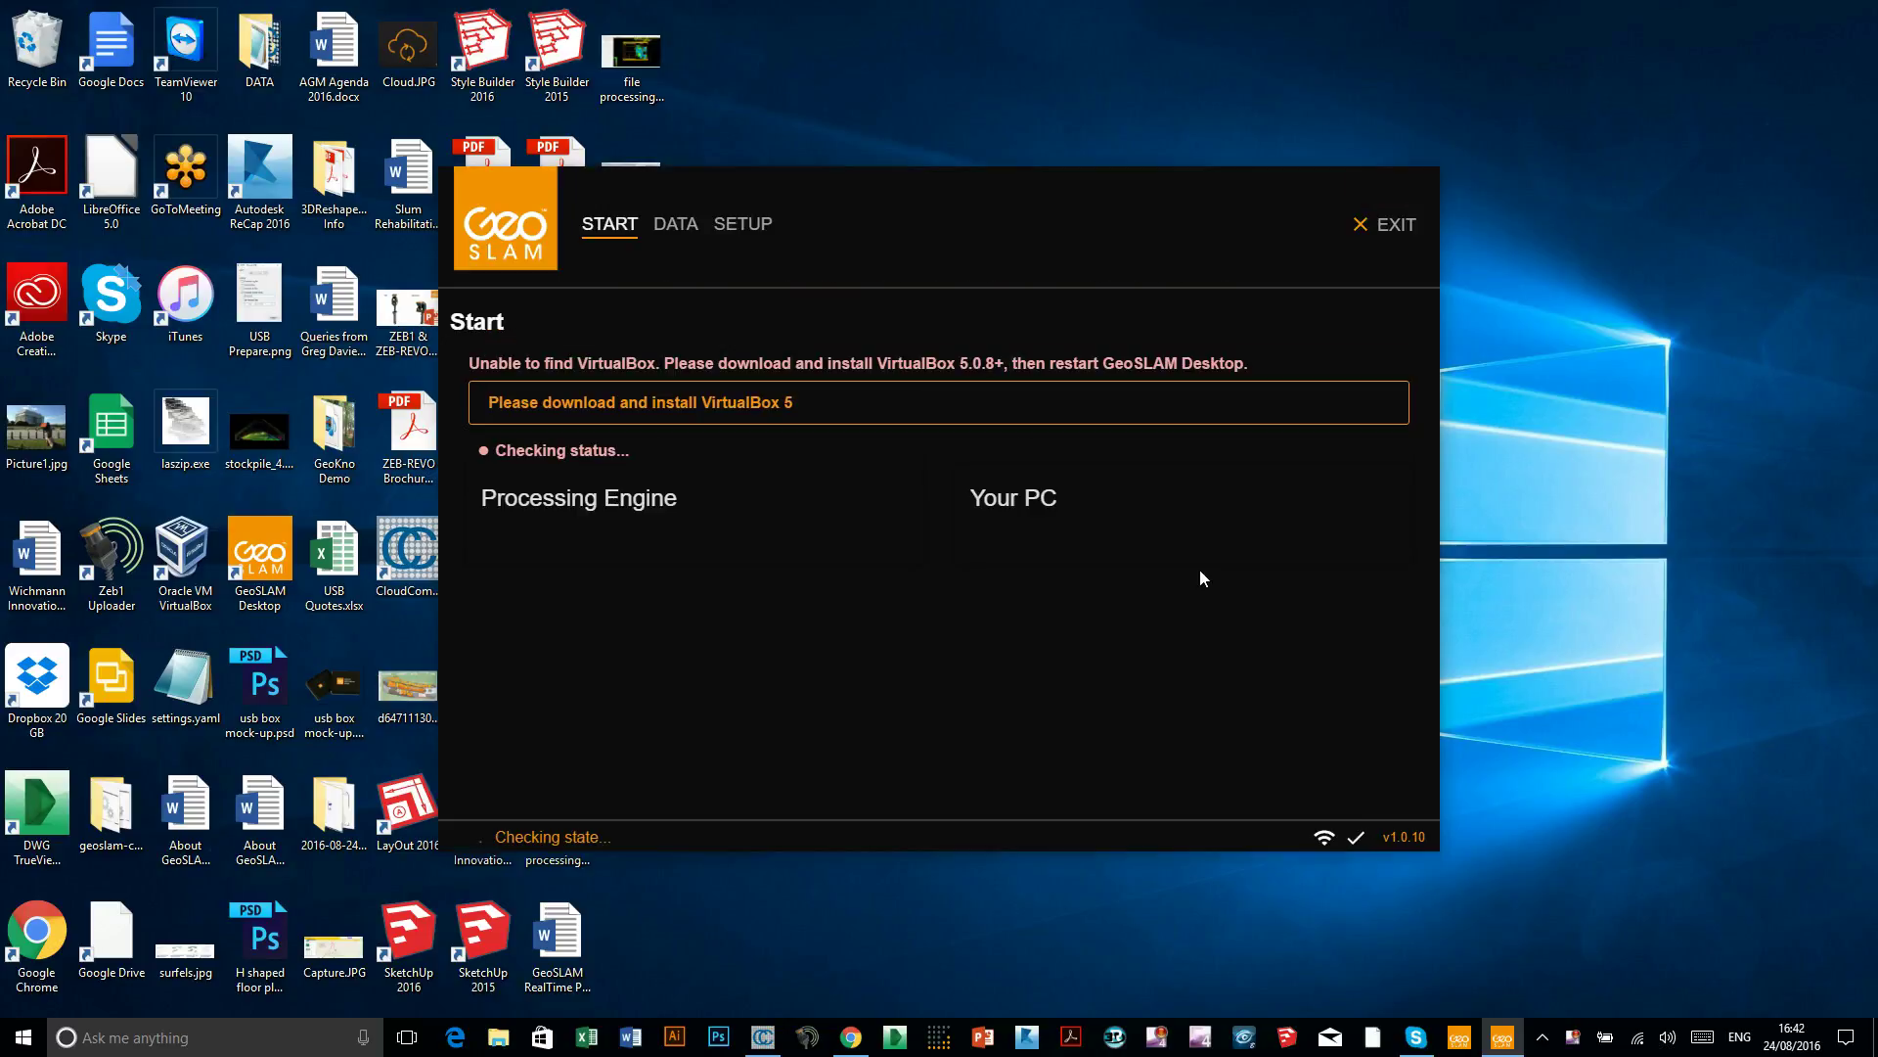
left_click_drag(1045, 221, 737, 86)
left_click_drag(1128, 717, 1827, 1002)
left_click_drag(870, 52, 808, 63)
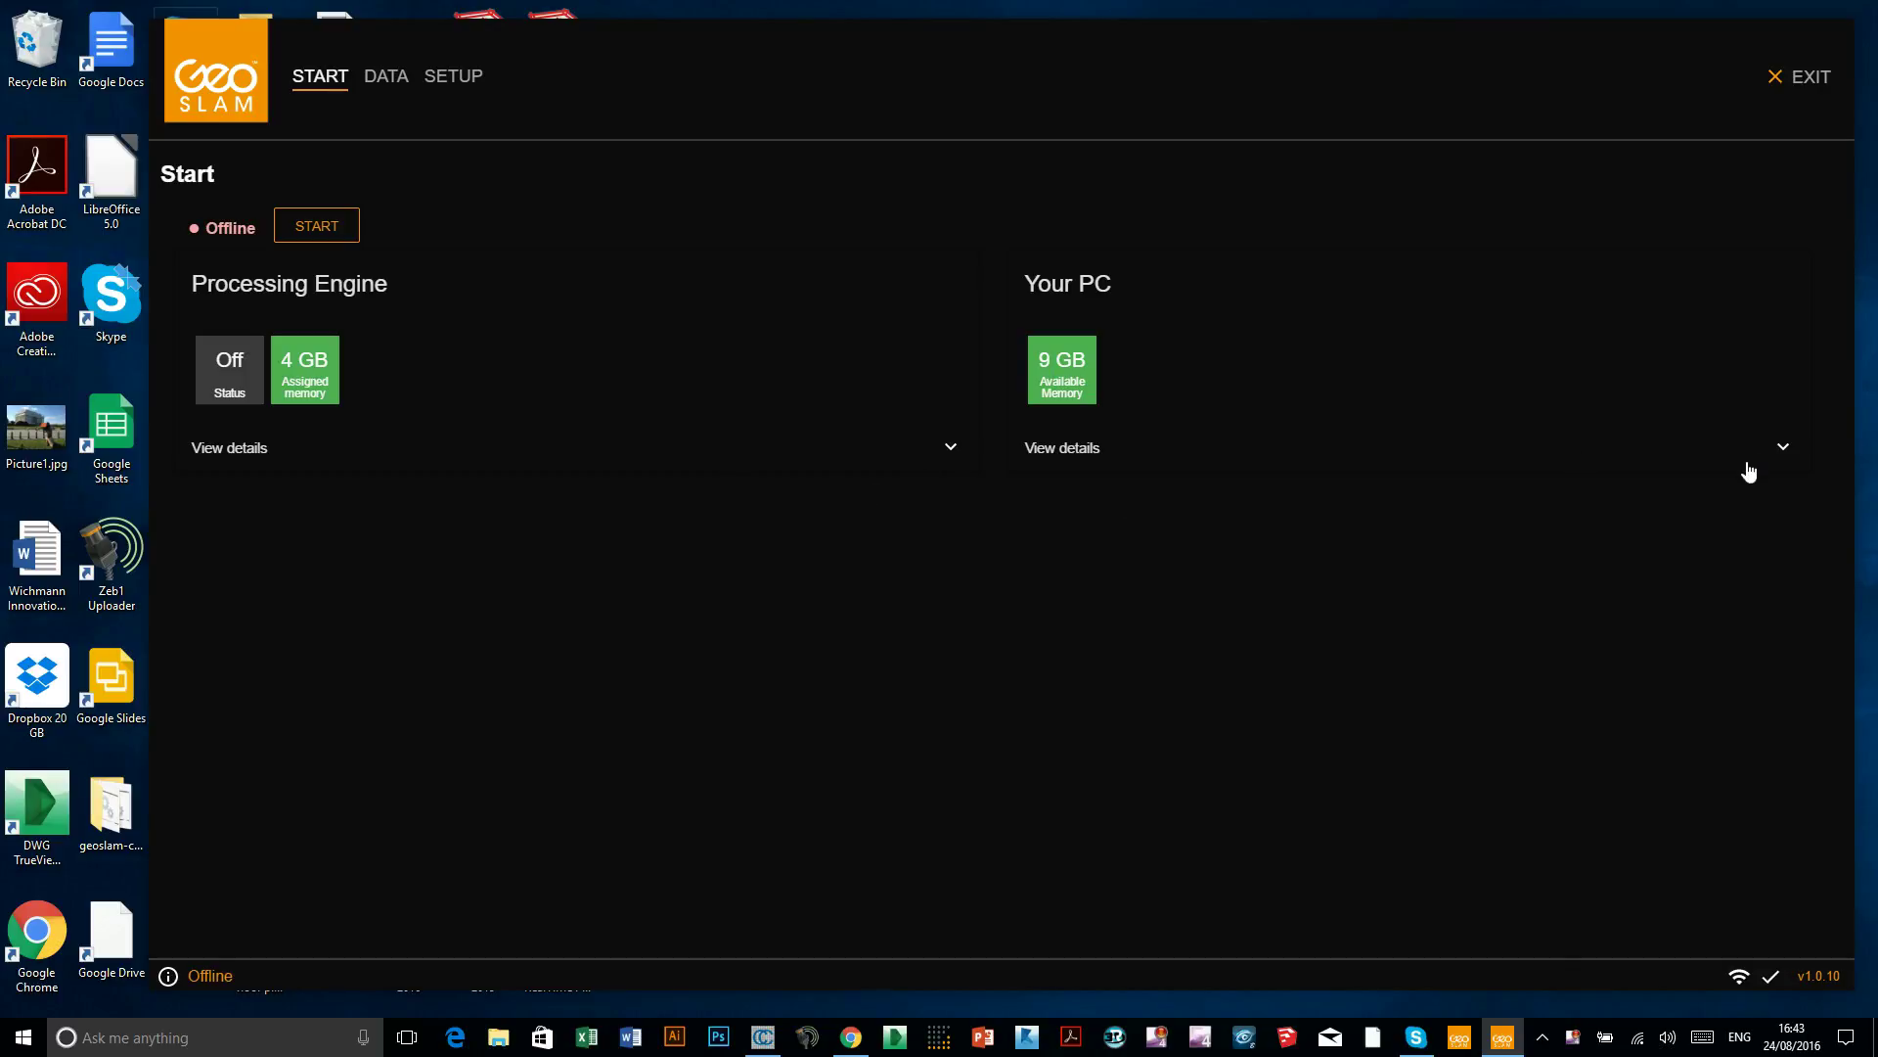
Expand the details of the PC and the processing engine, and start the processing engine
left_click(1781, 449)
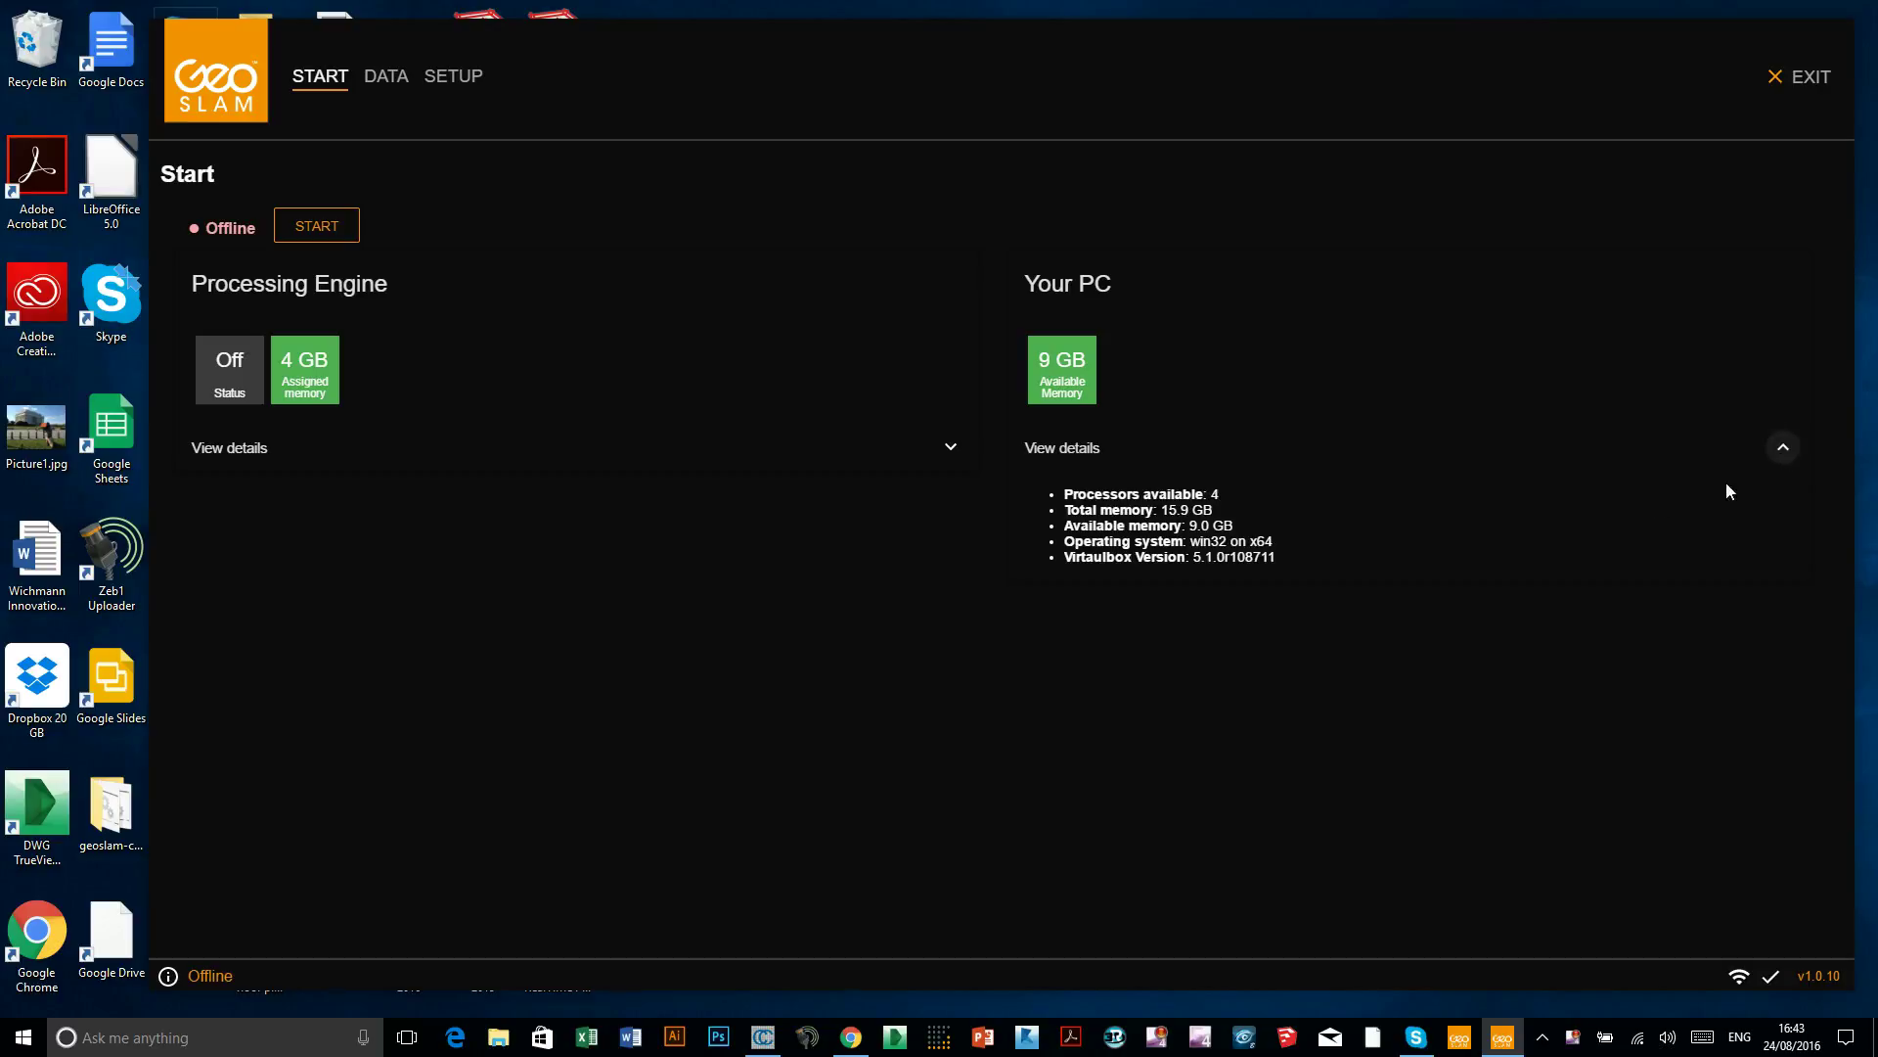
left_click(951, 449)
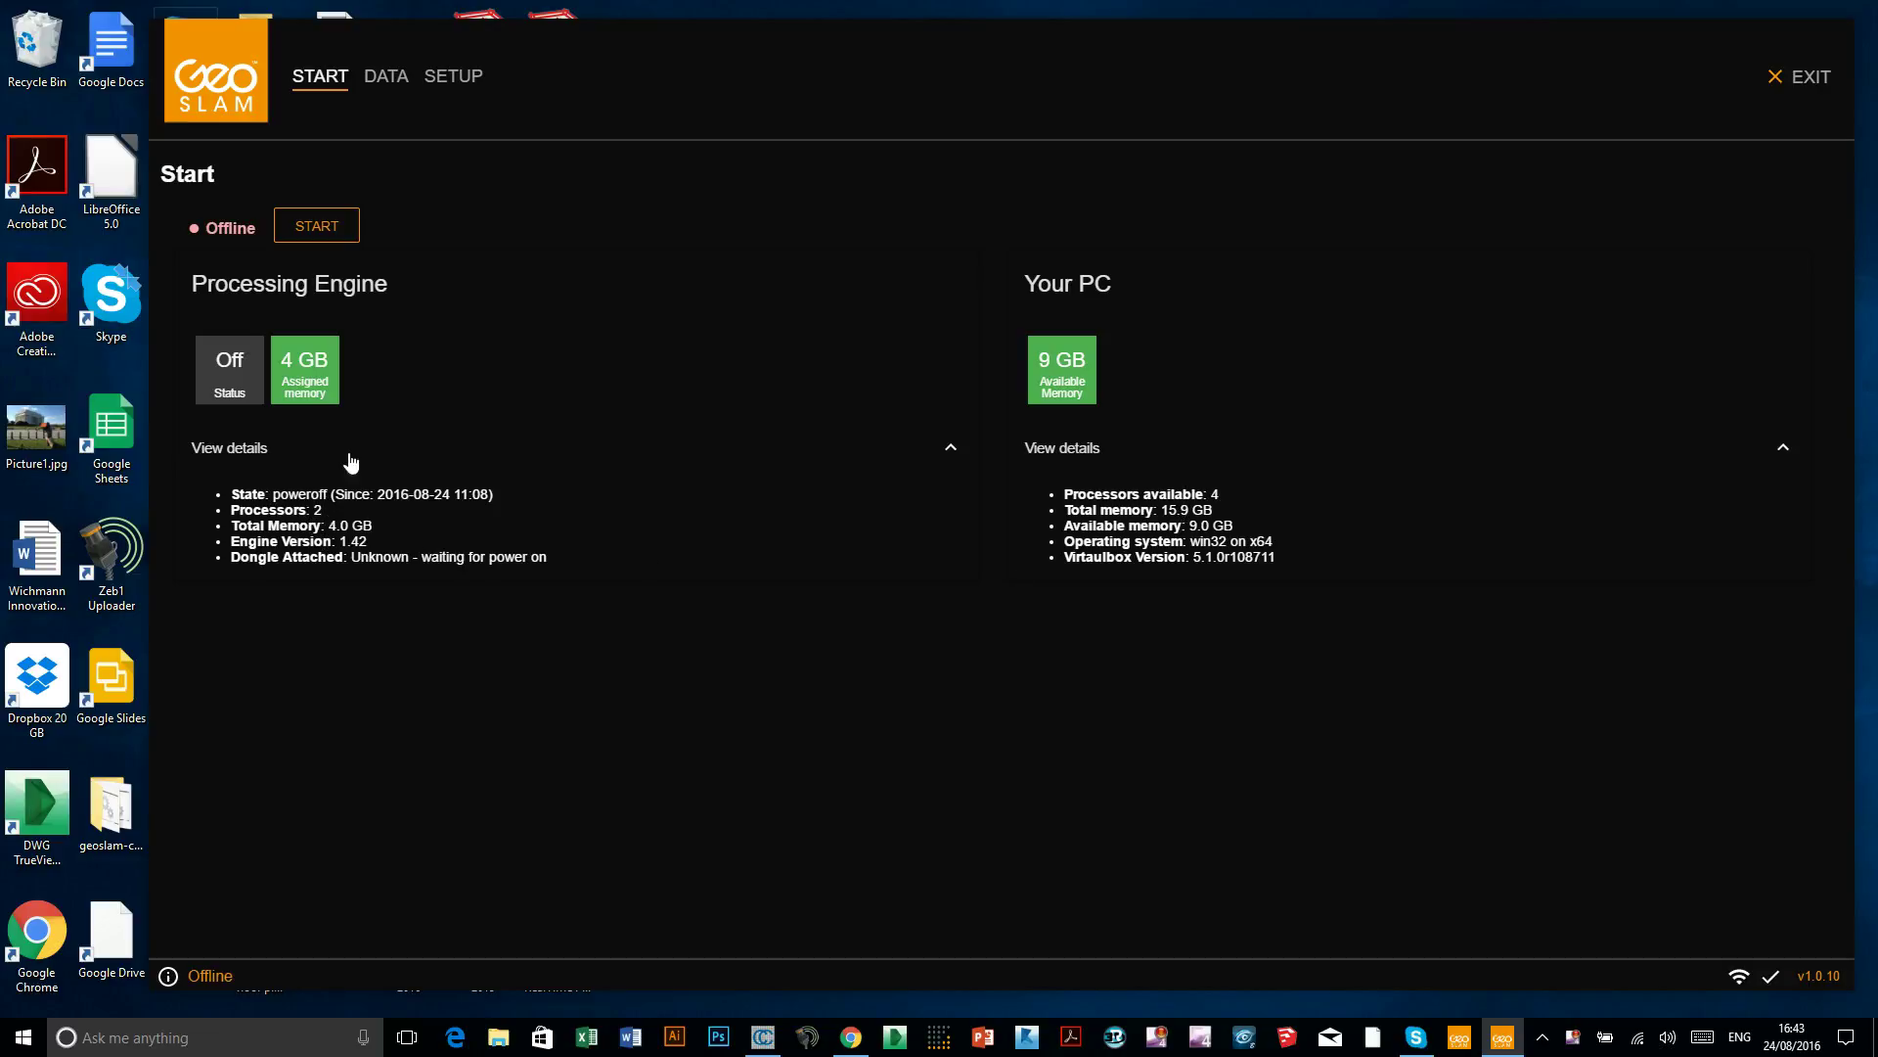
left_click_drag(629, 59, 542, 89)
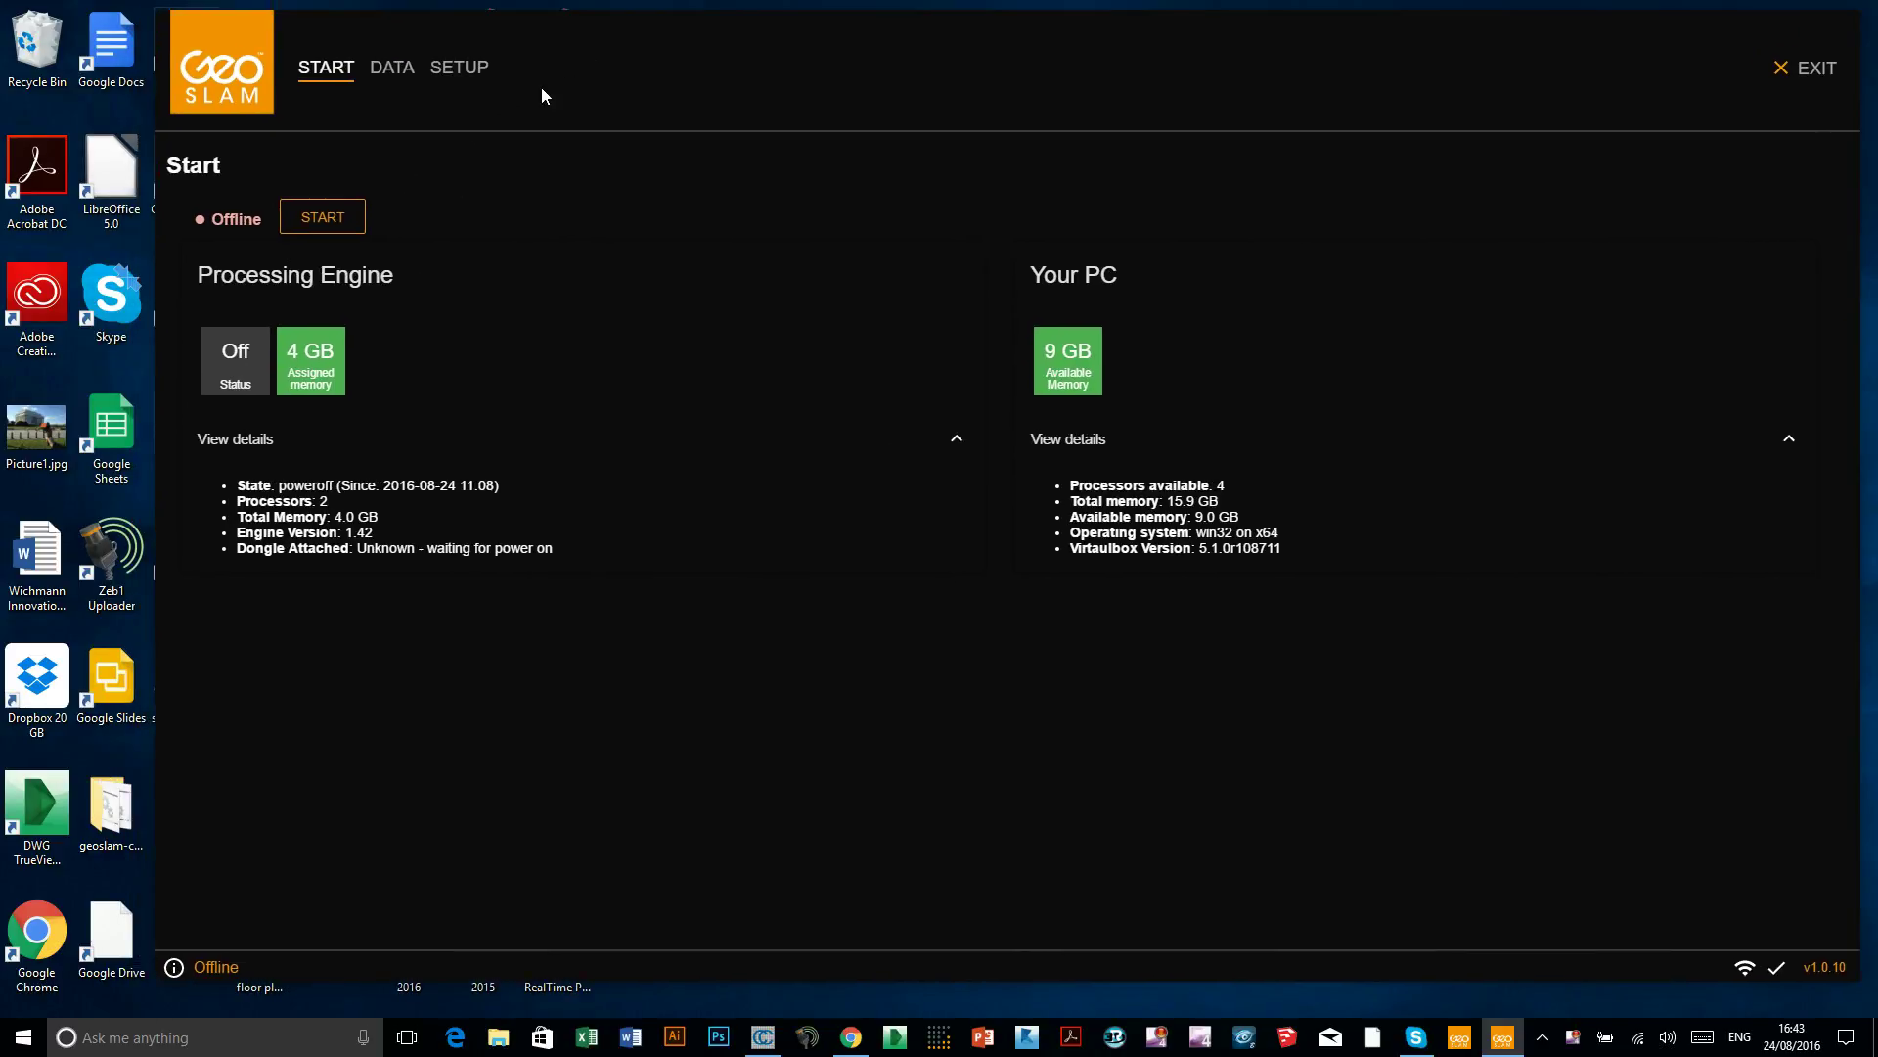
left_click(345, 221)
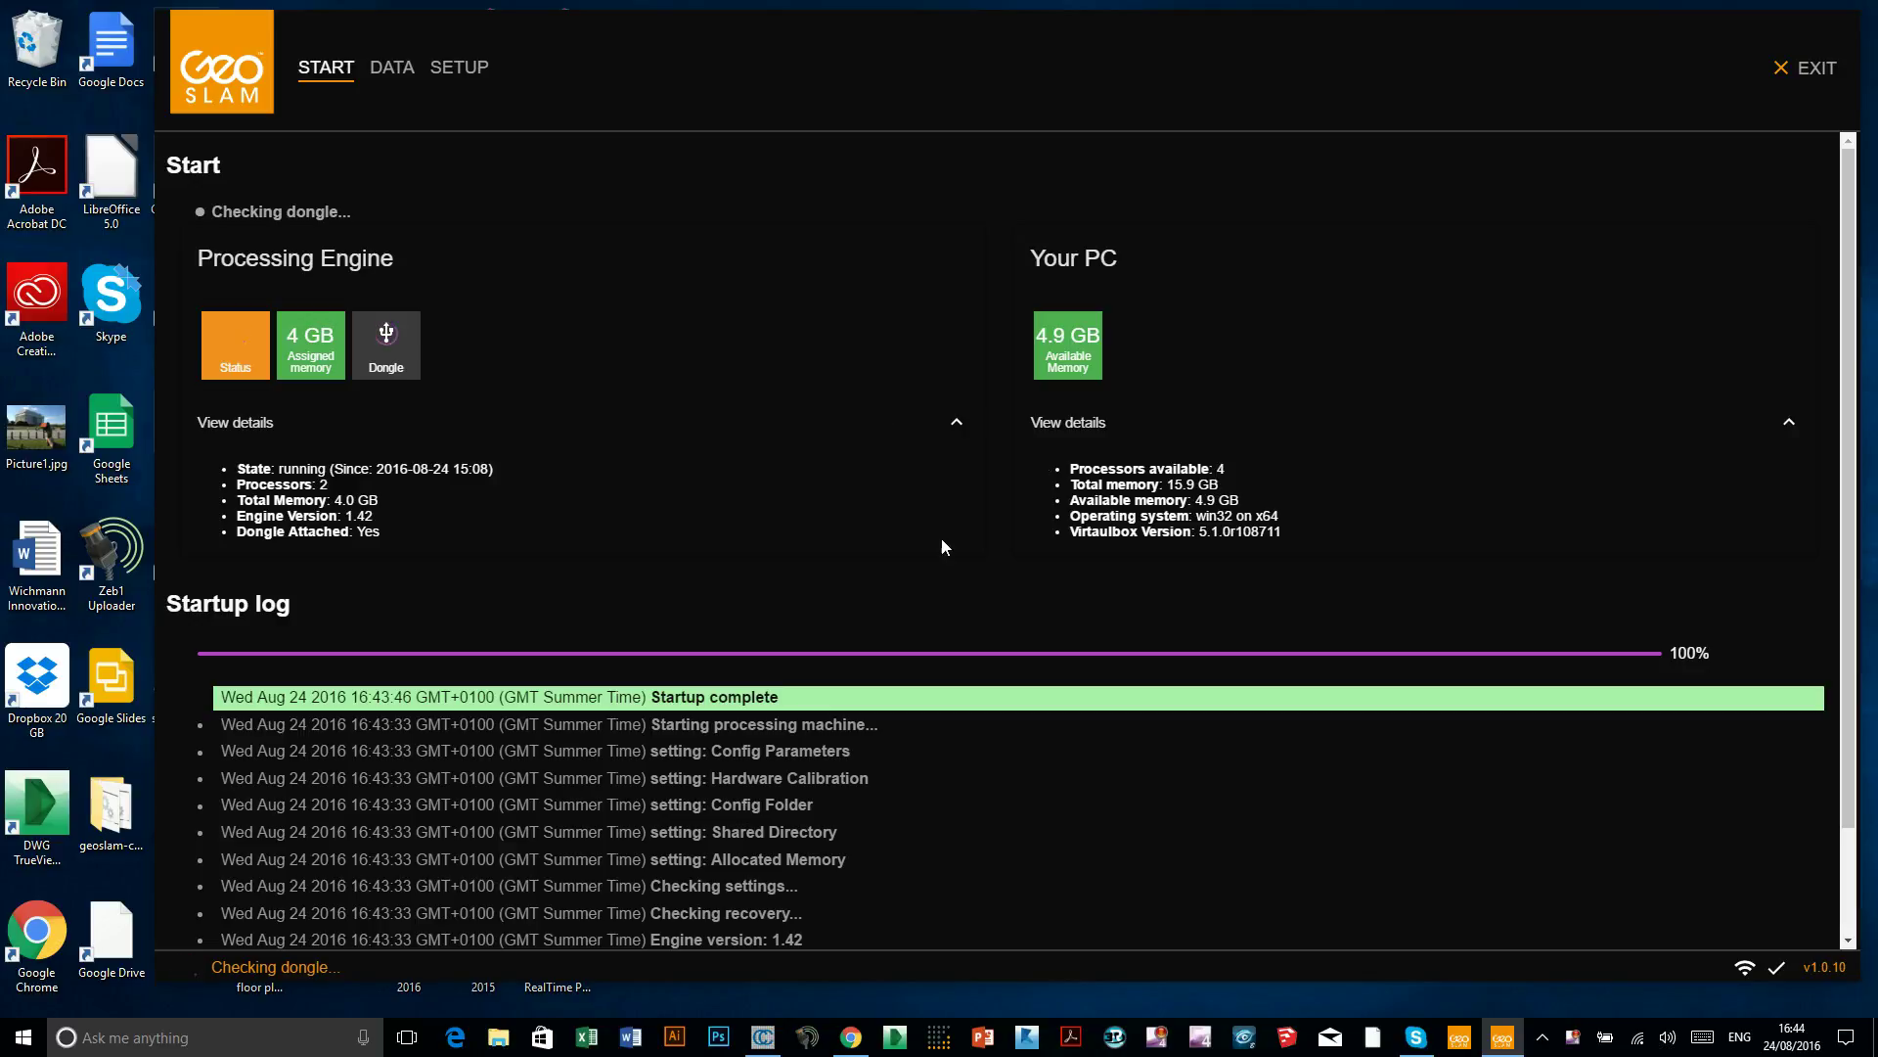
Switch to Chrome and view the GeoSLAM tweets showing the office point cloud and the processed dataset, then minimise the browser
left_click(851, 1037)
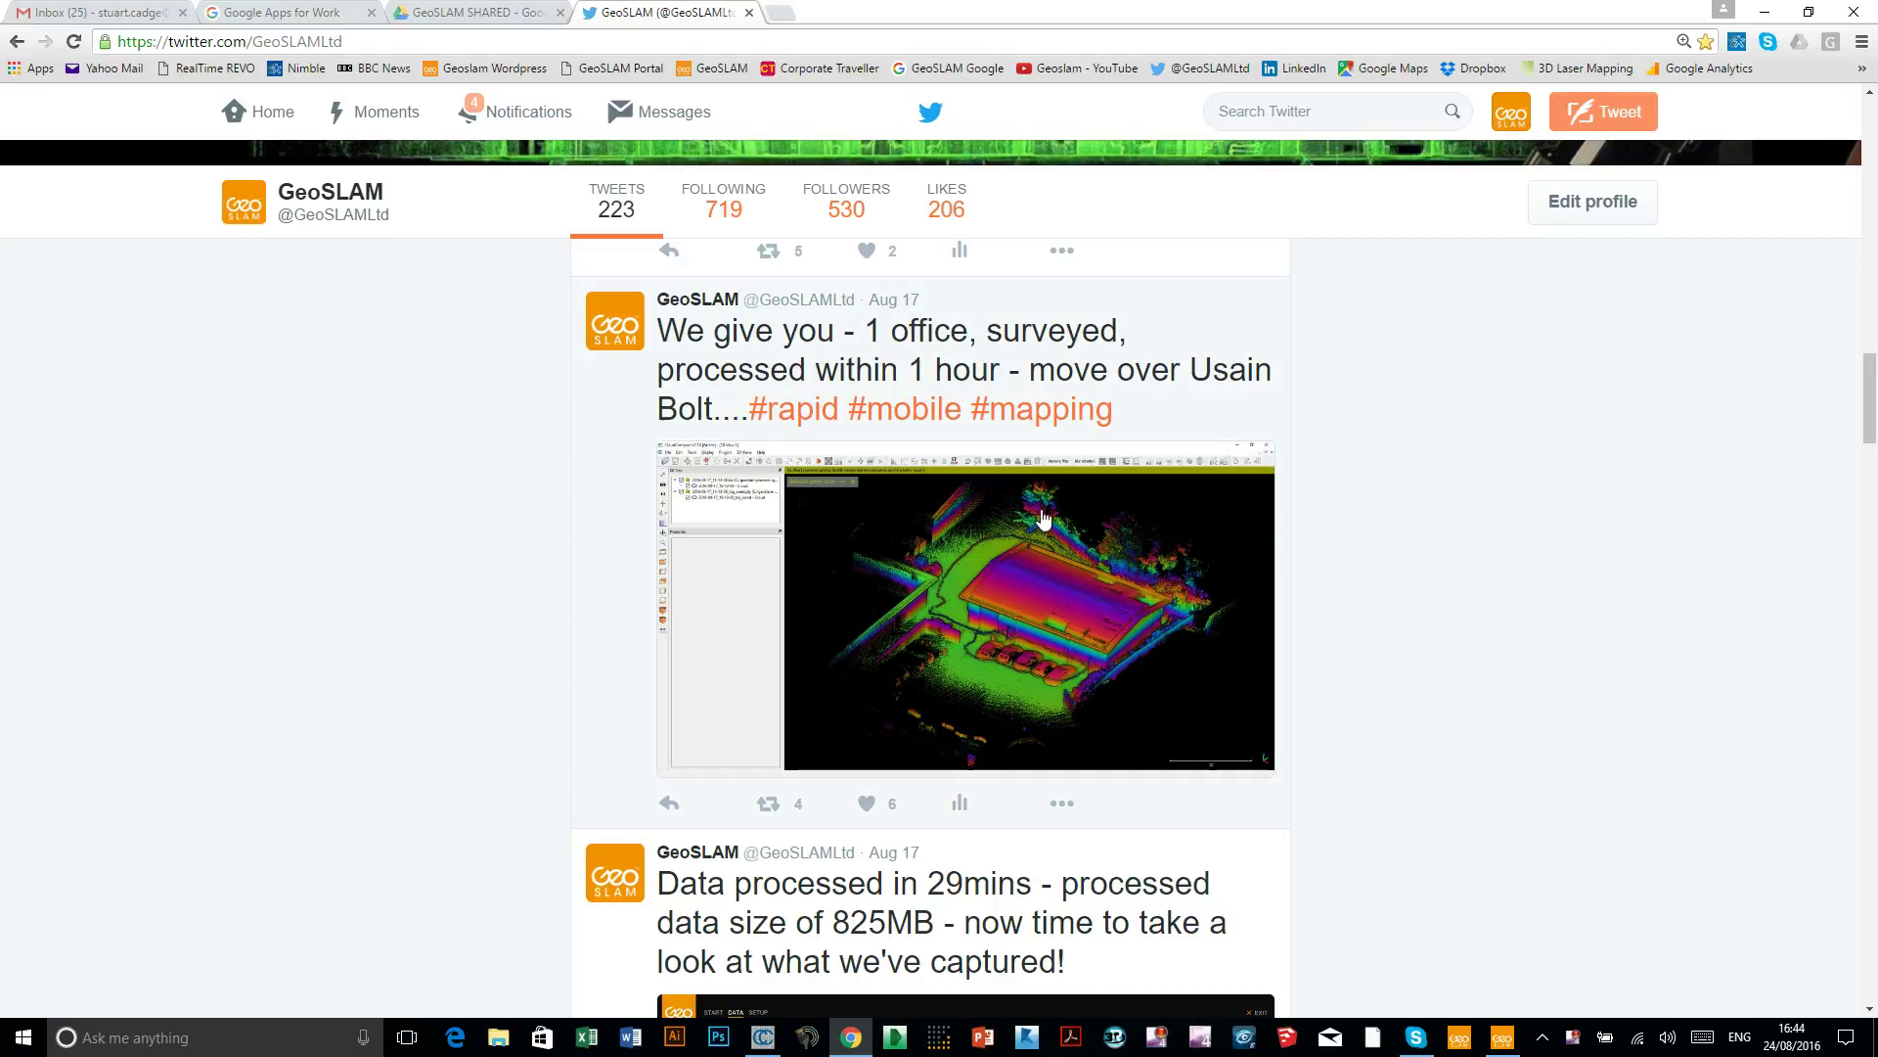
scroll(829, 487, "down", 2)
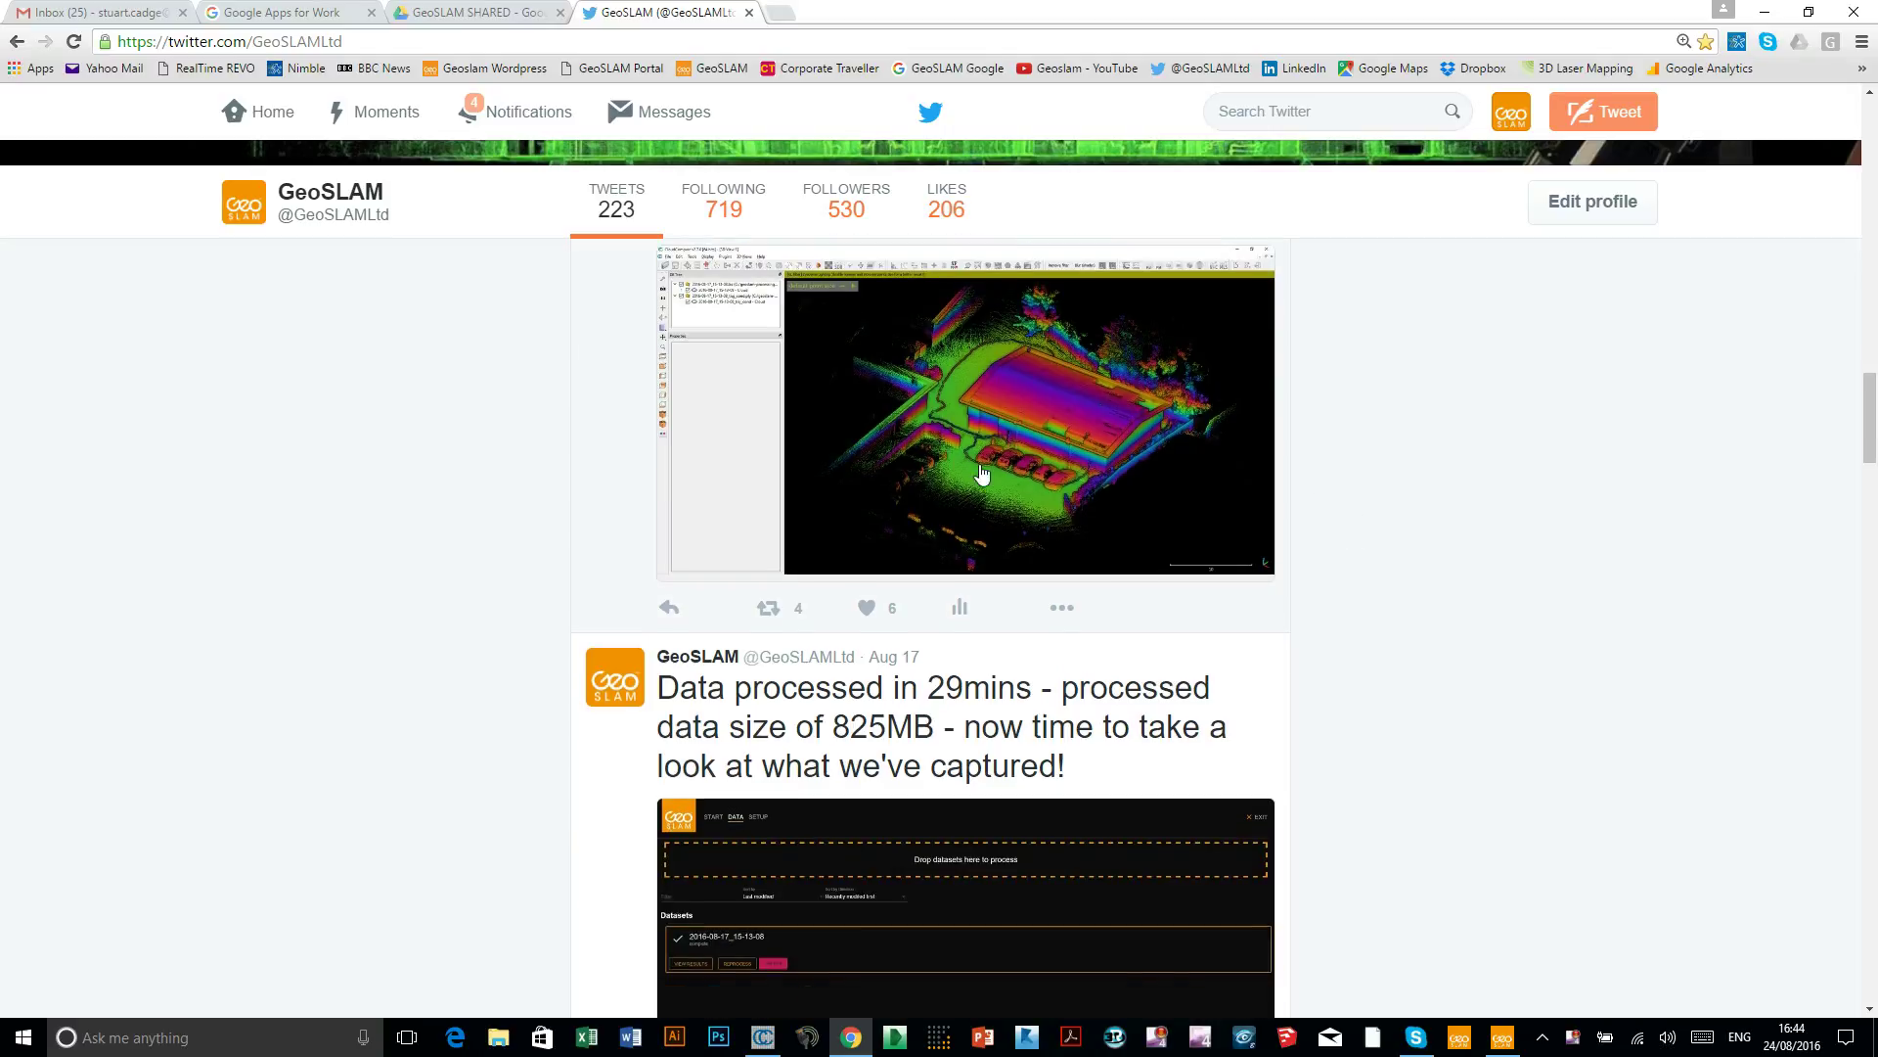
left_click(1026, 392)
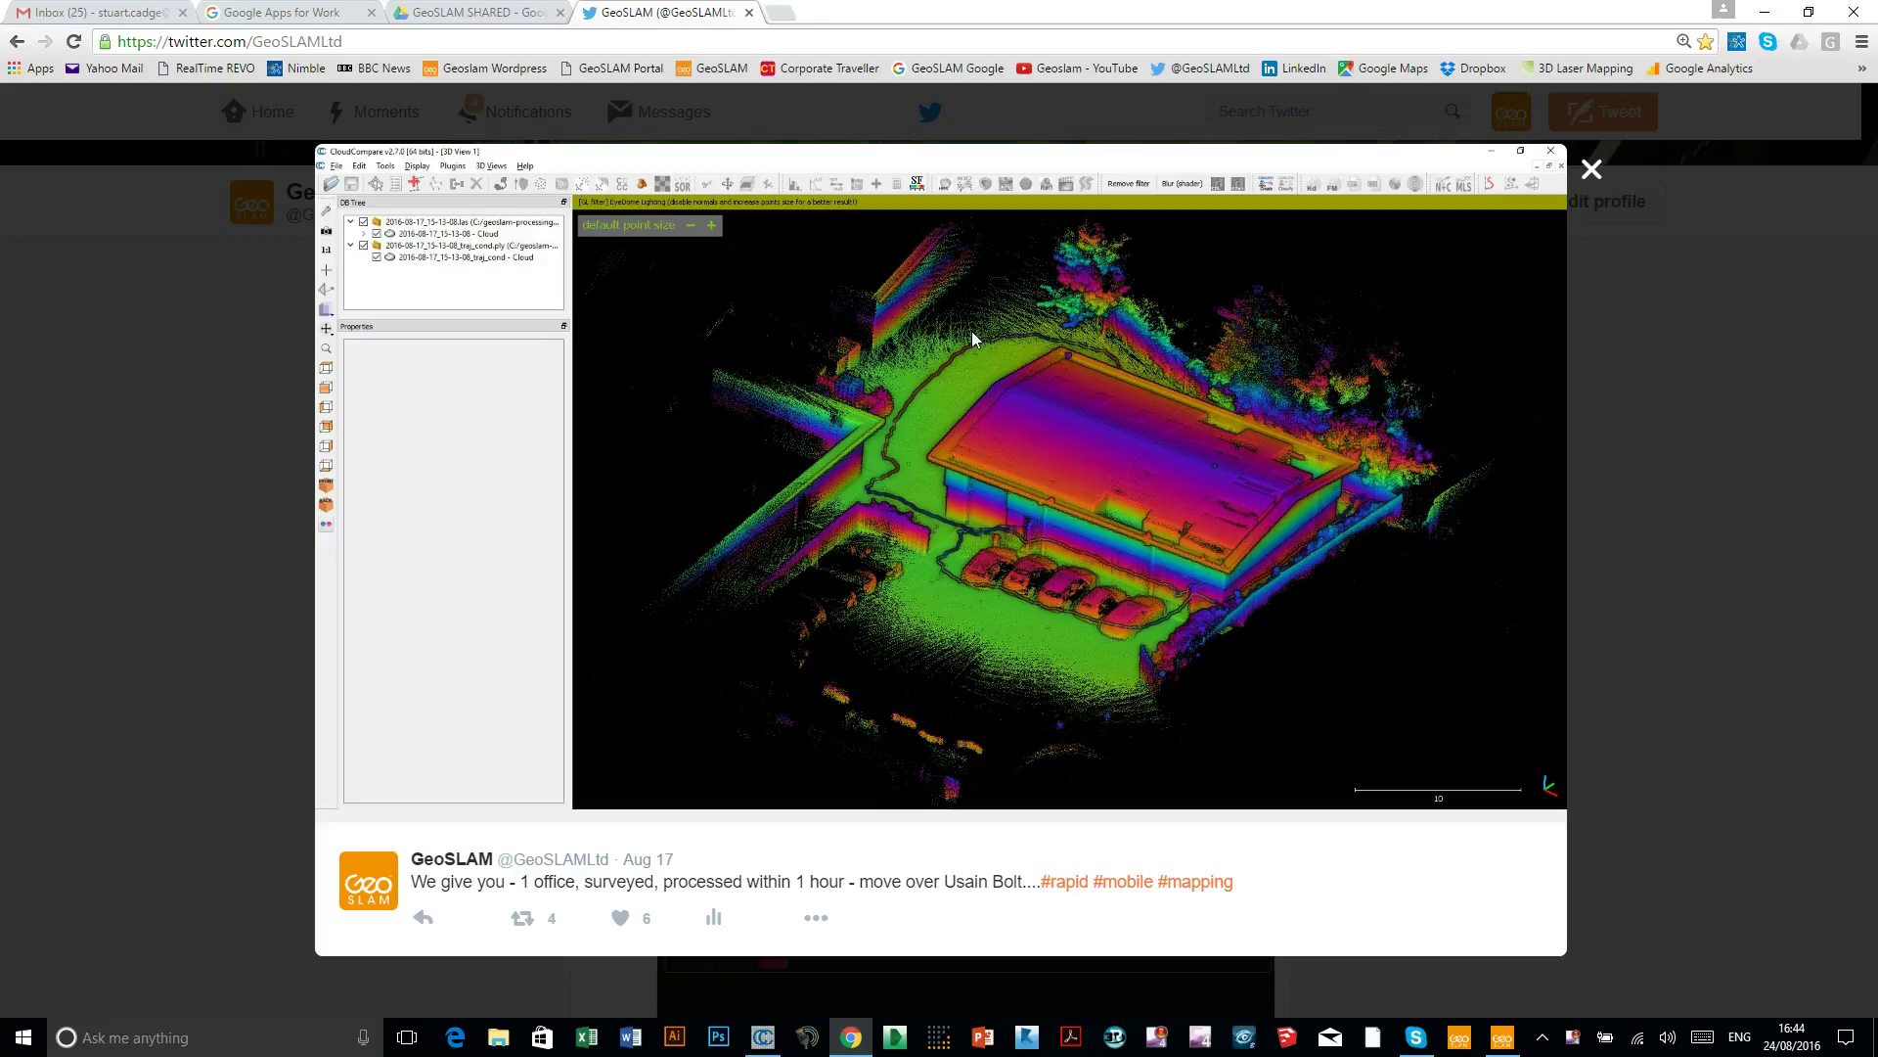
left_click(1592, 173)
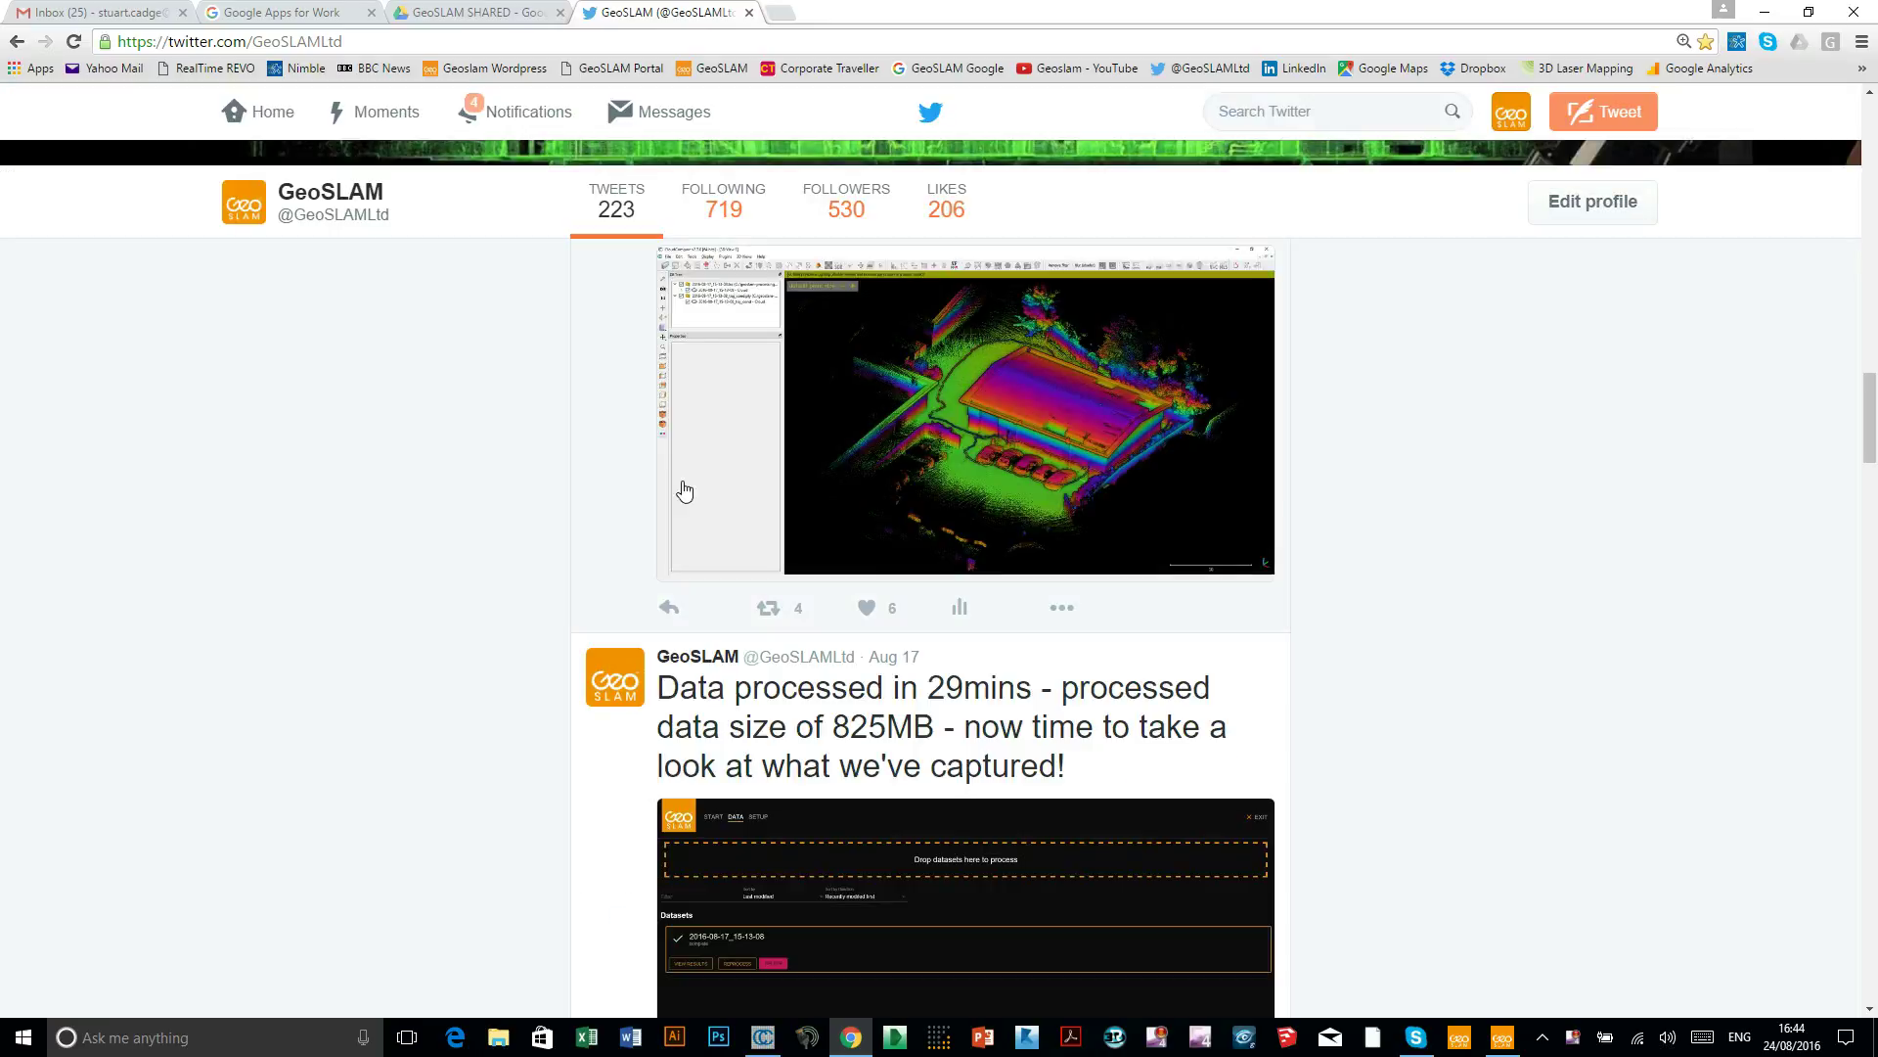
scroll(763, 401, "down", 4)
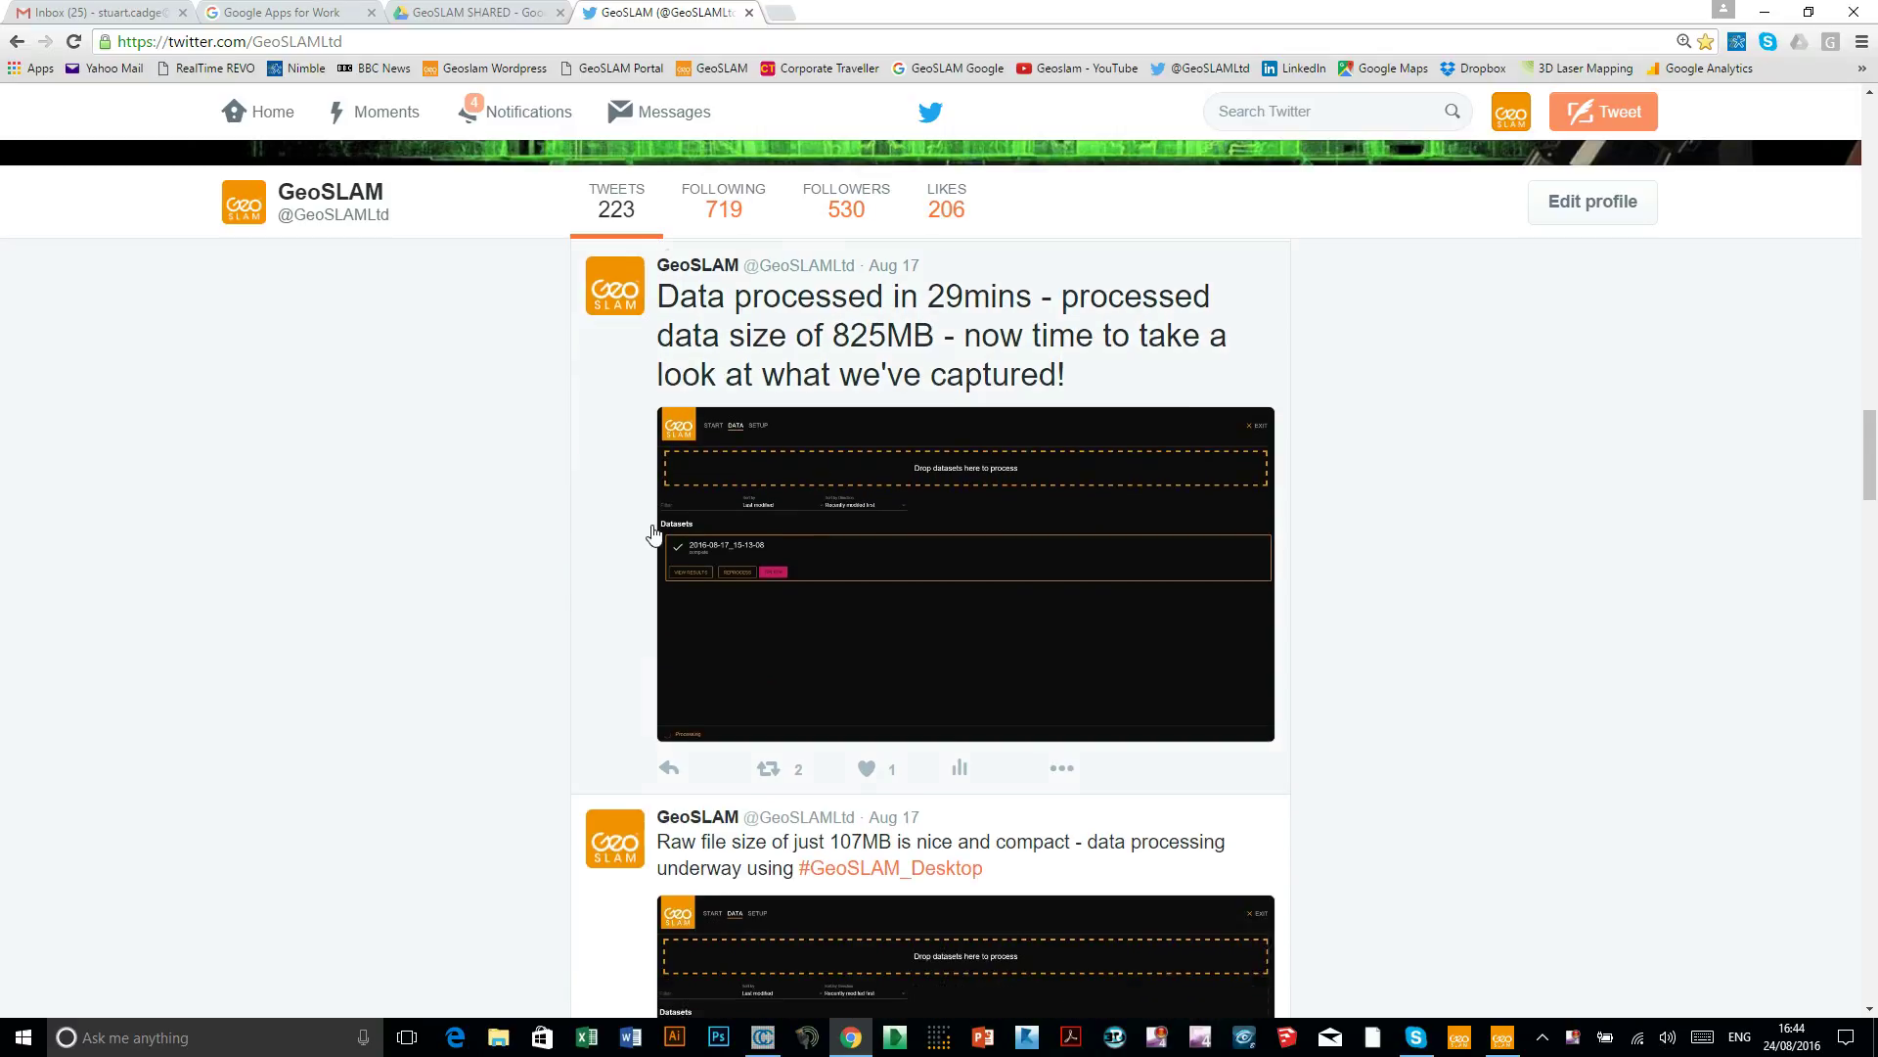
left_click(857, 533)
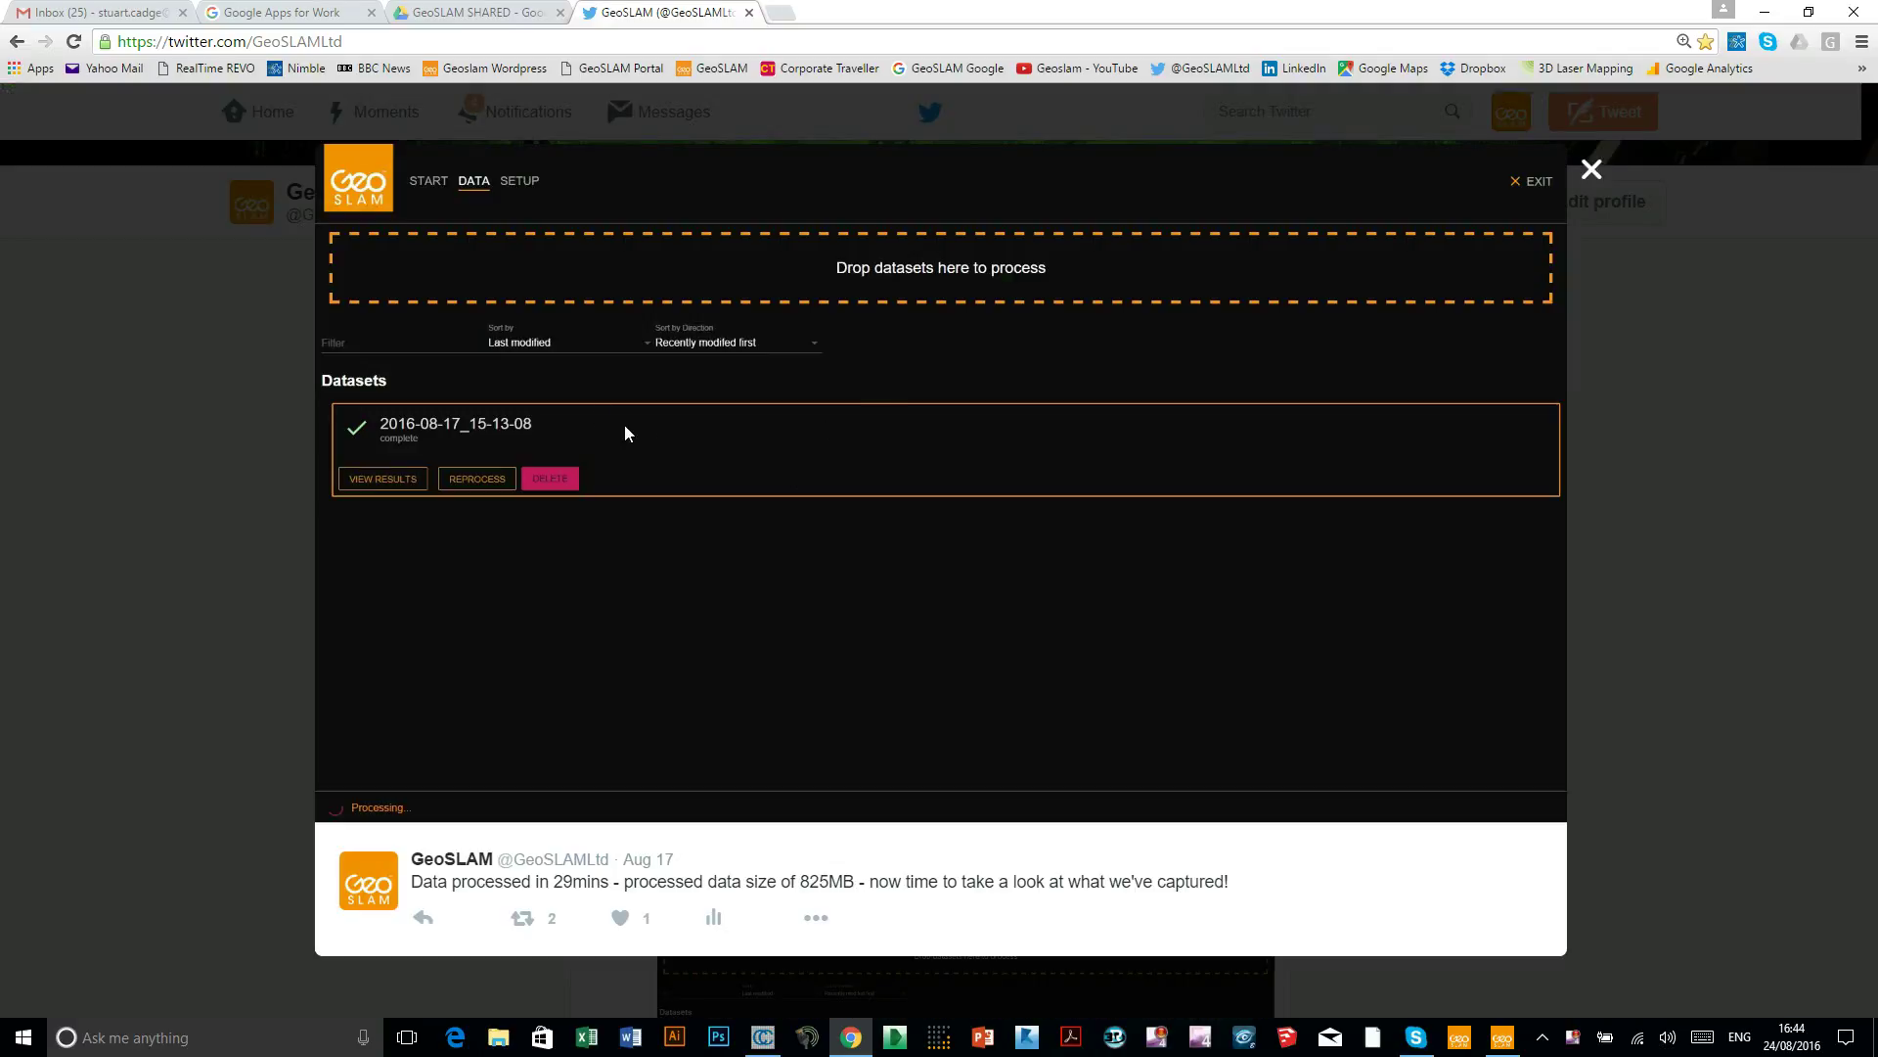
left_click(1590, 171)
scroll(851, 492, "up", 6)
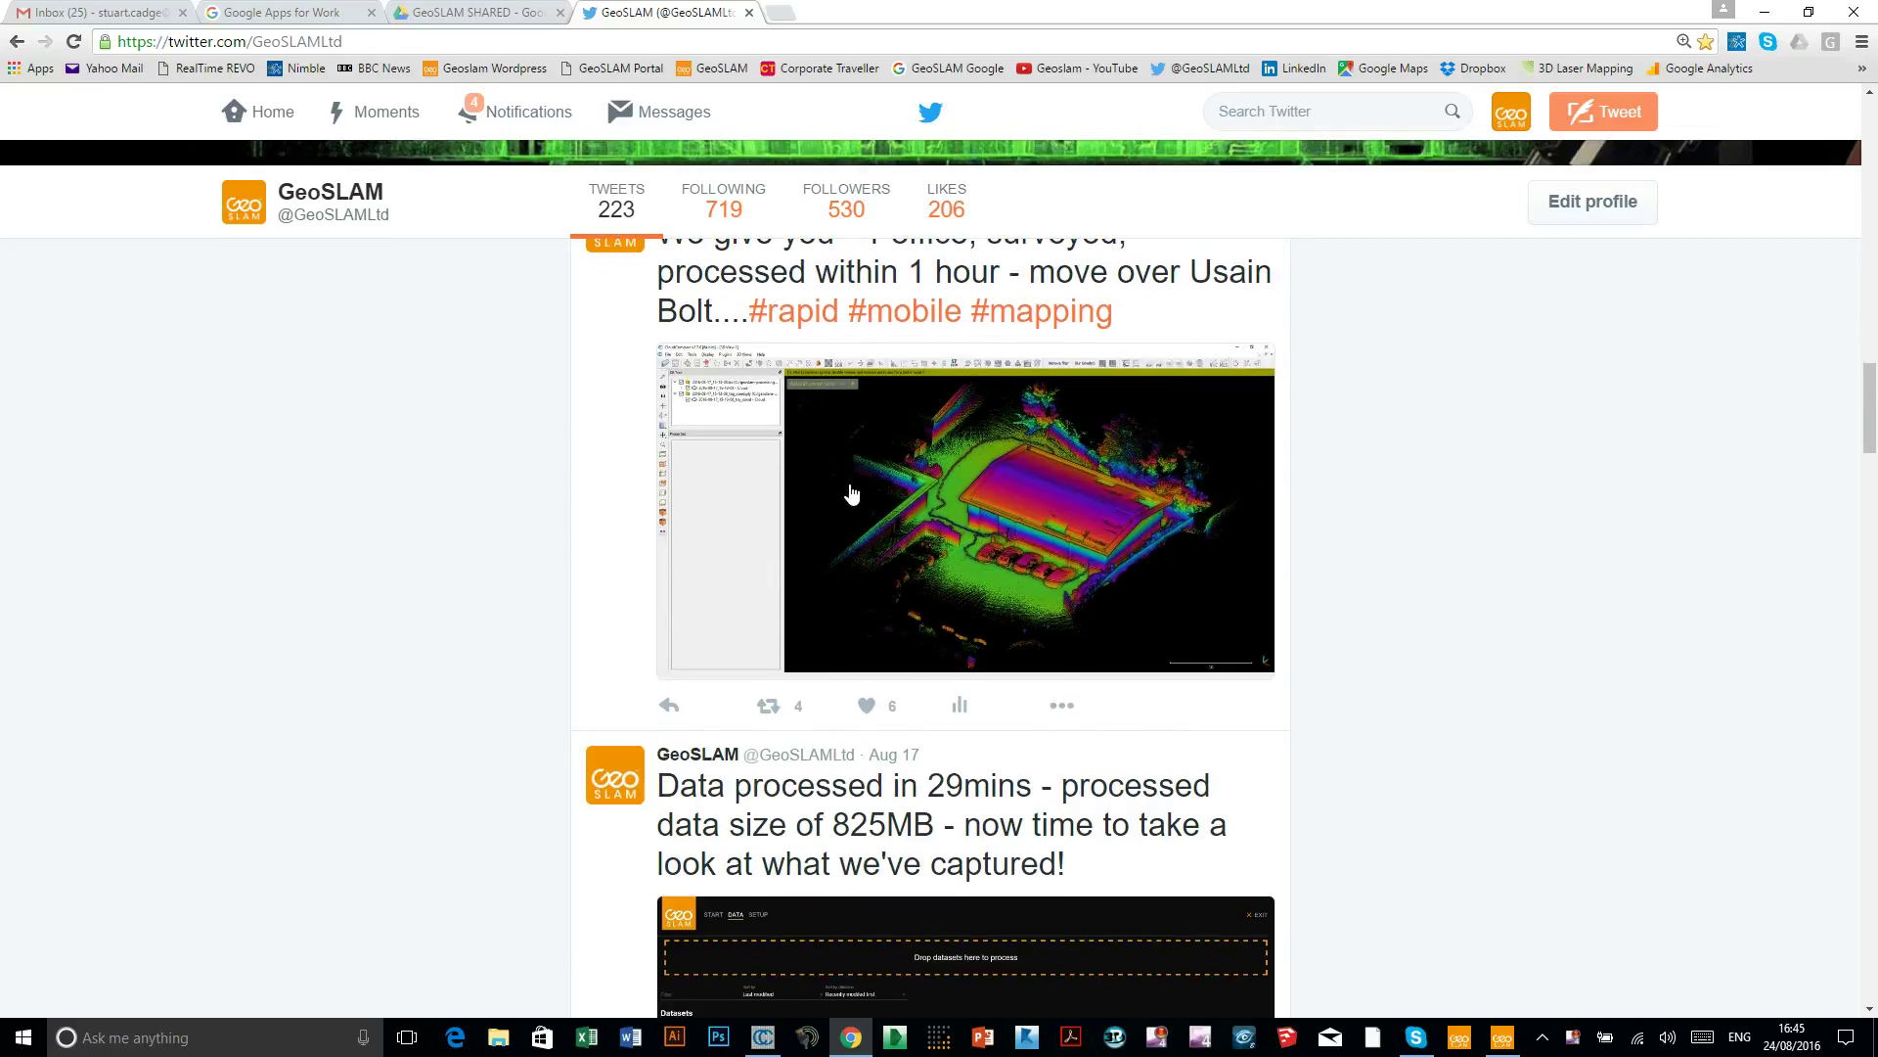
scroll(851, 492, "down", 3)
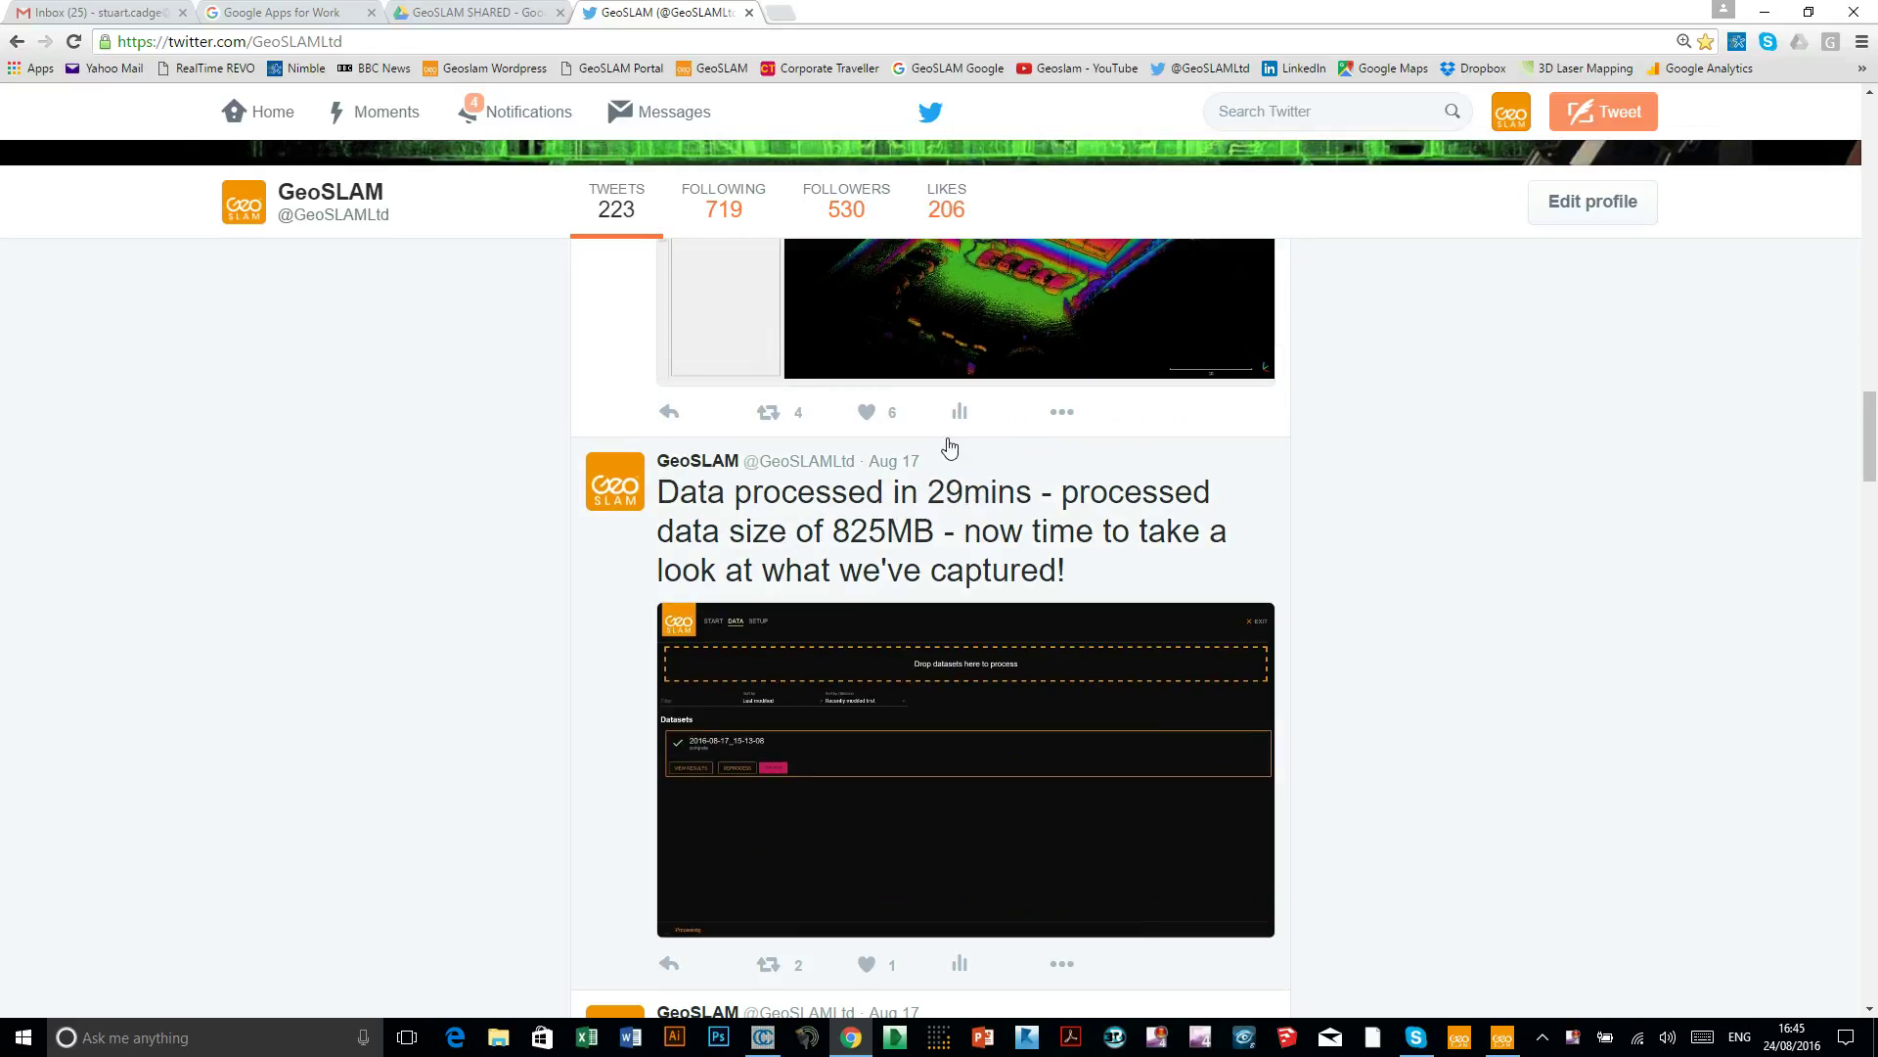
left_click(1761, 12)
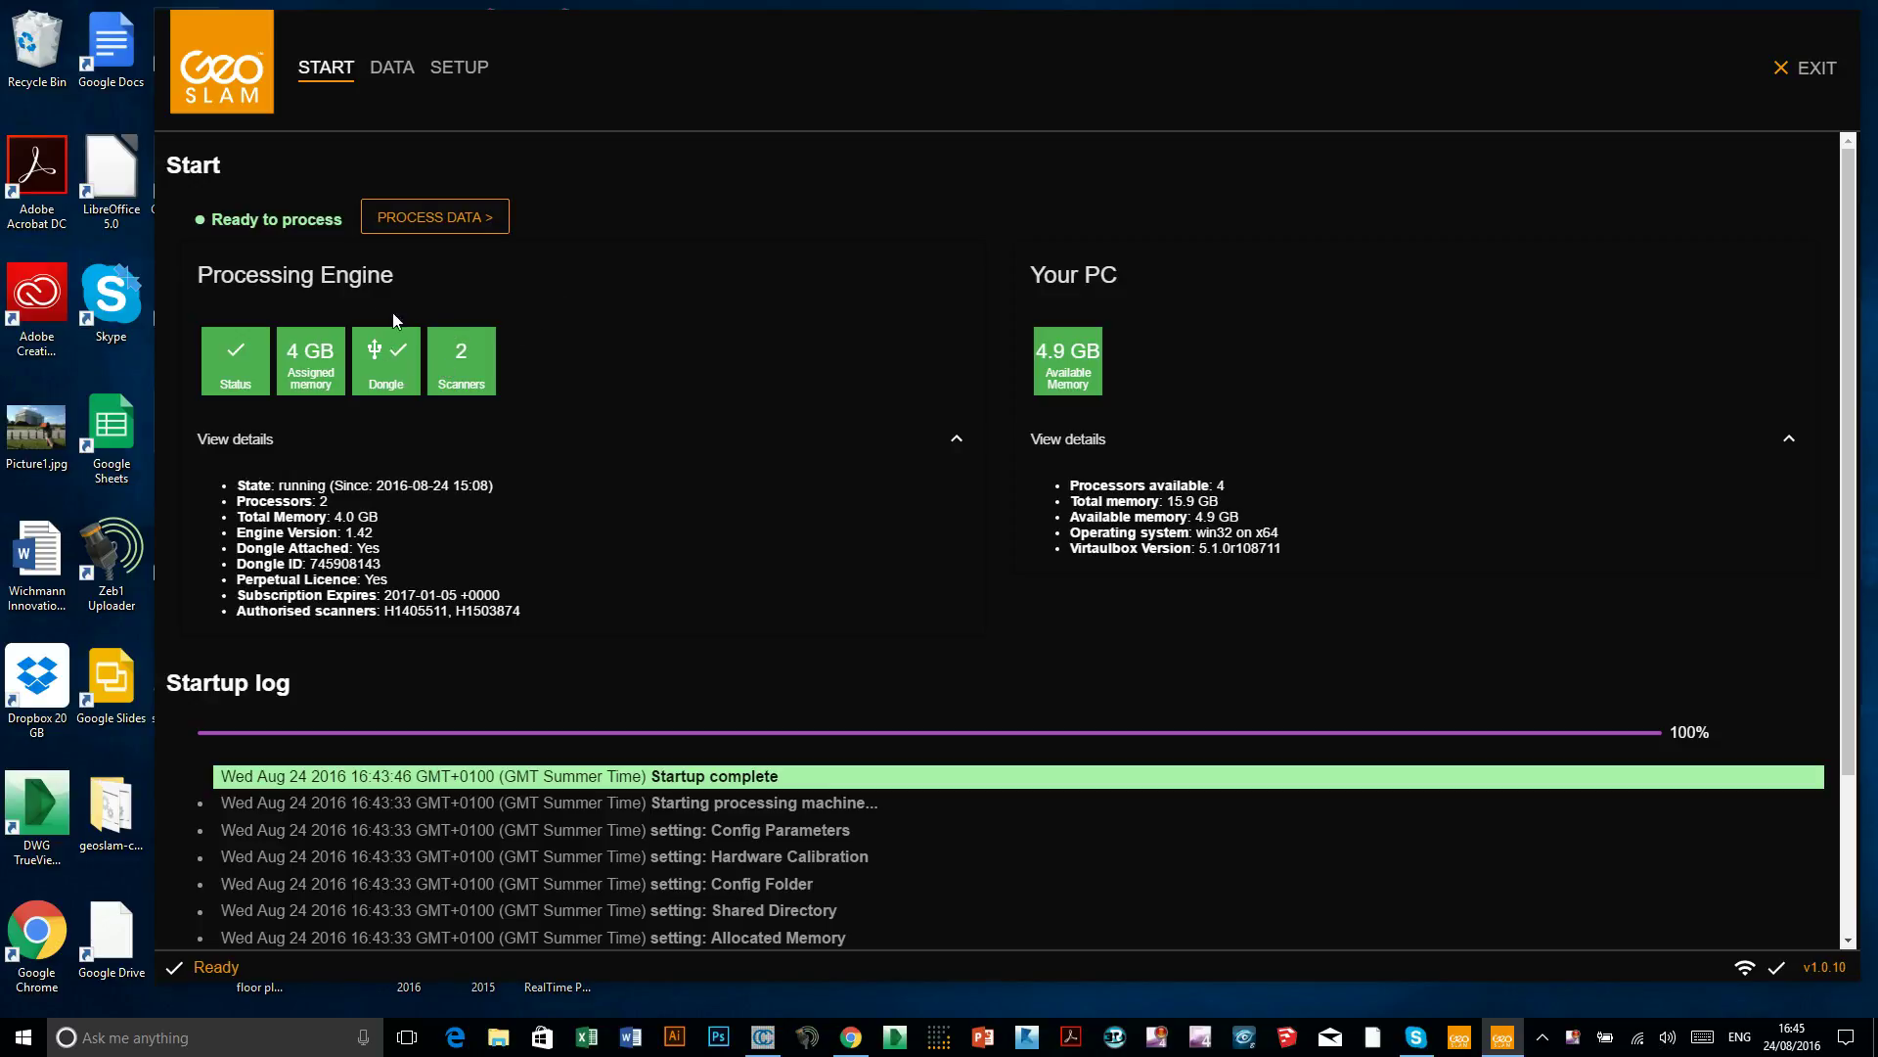
Switch to GeoSLAM Desktop's data processing page and narrow the window to uncover the desktop folders
left_click(427, 217)
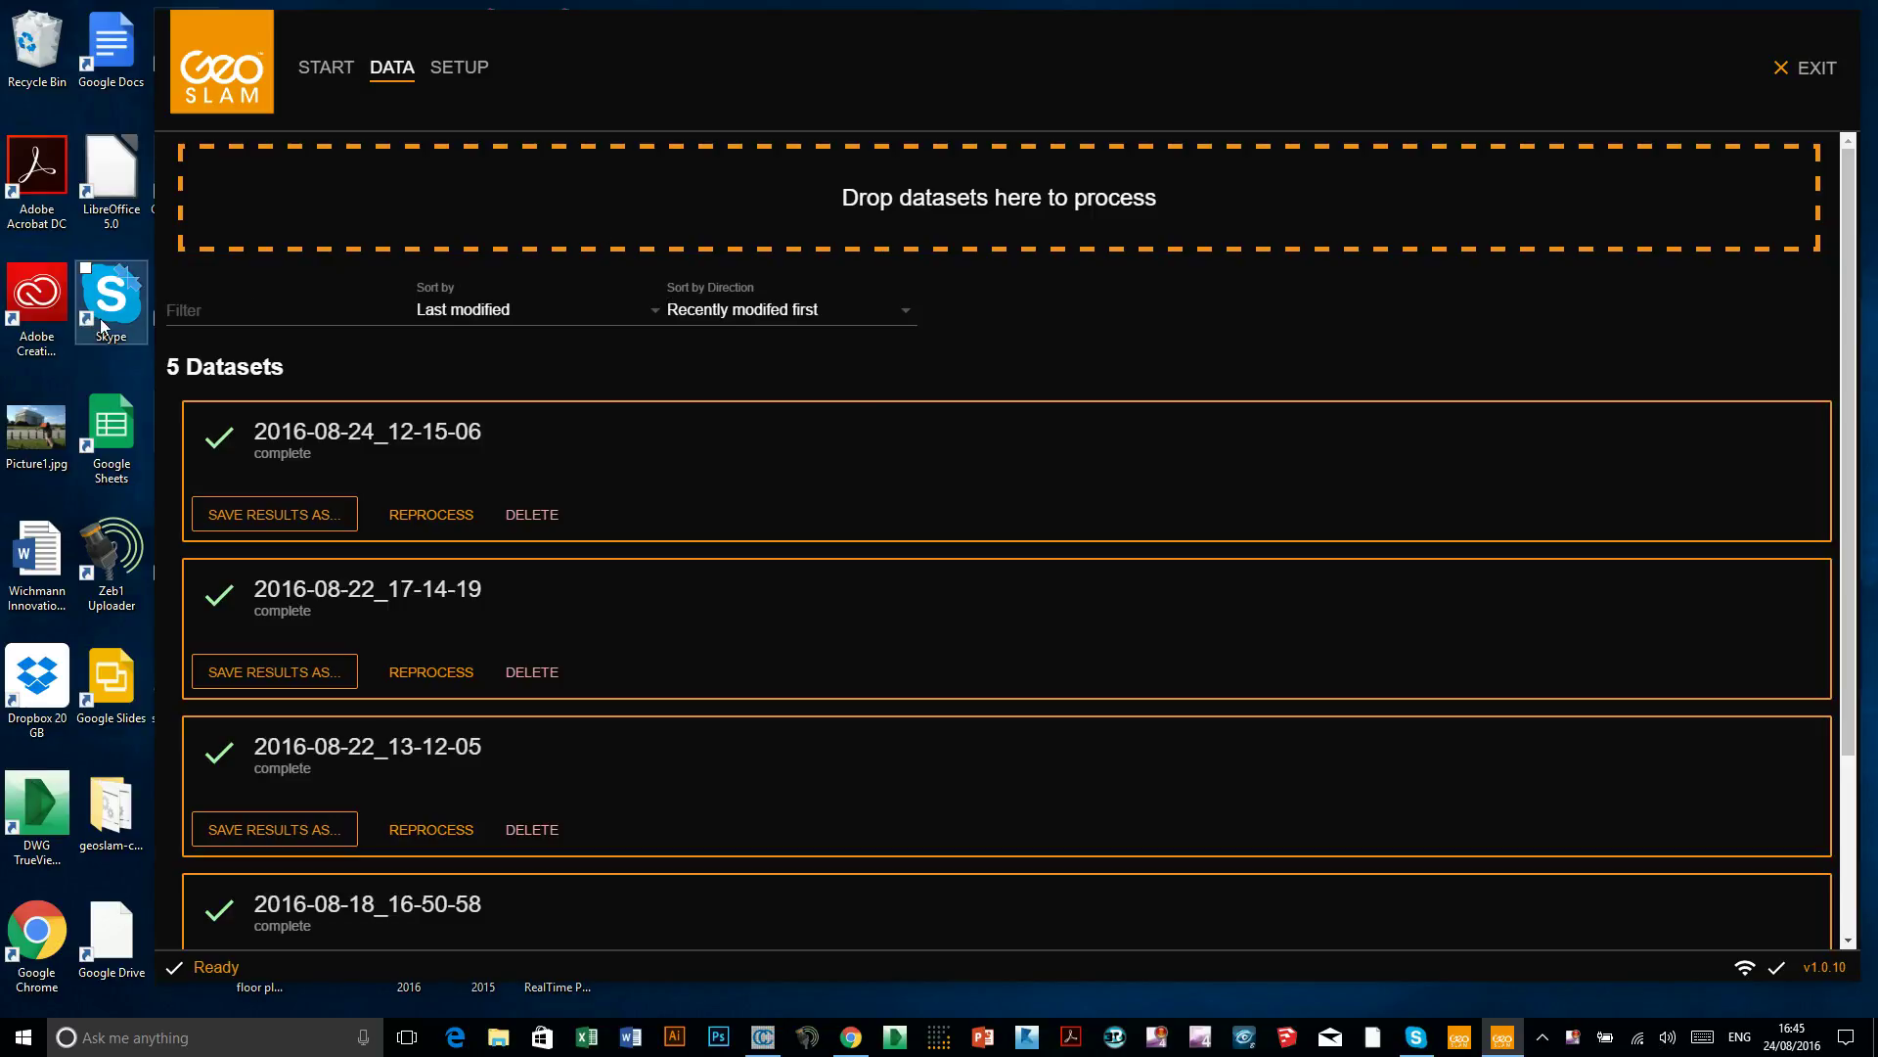
left_click_drag(156, 255, 906, 225)
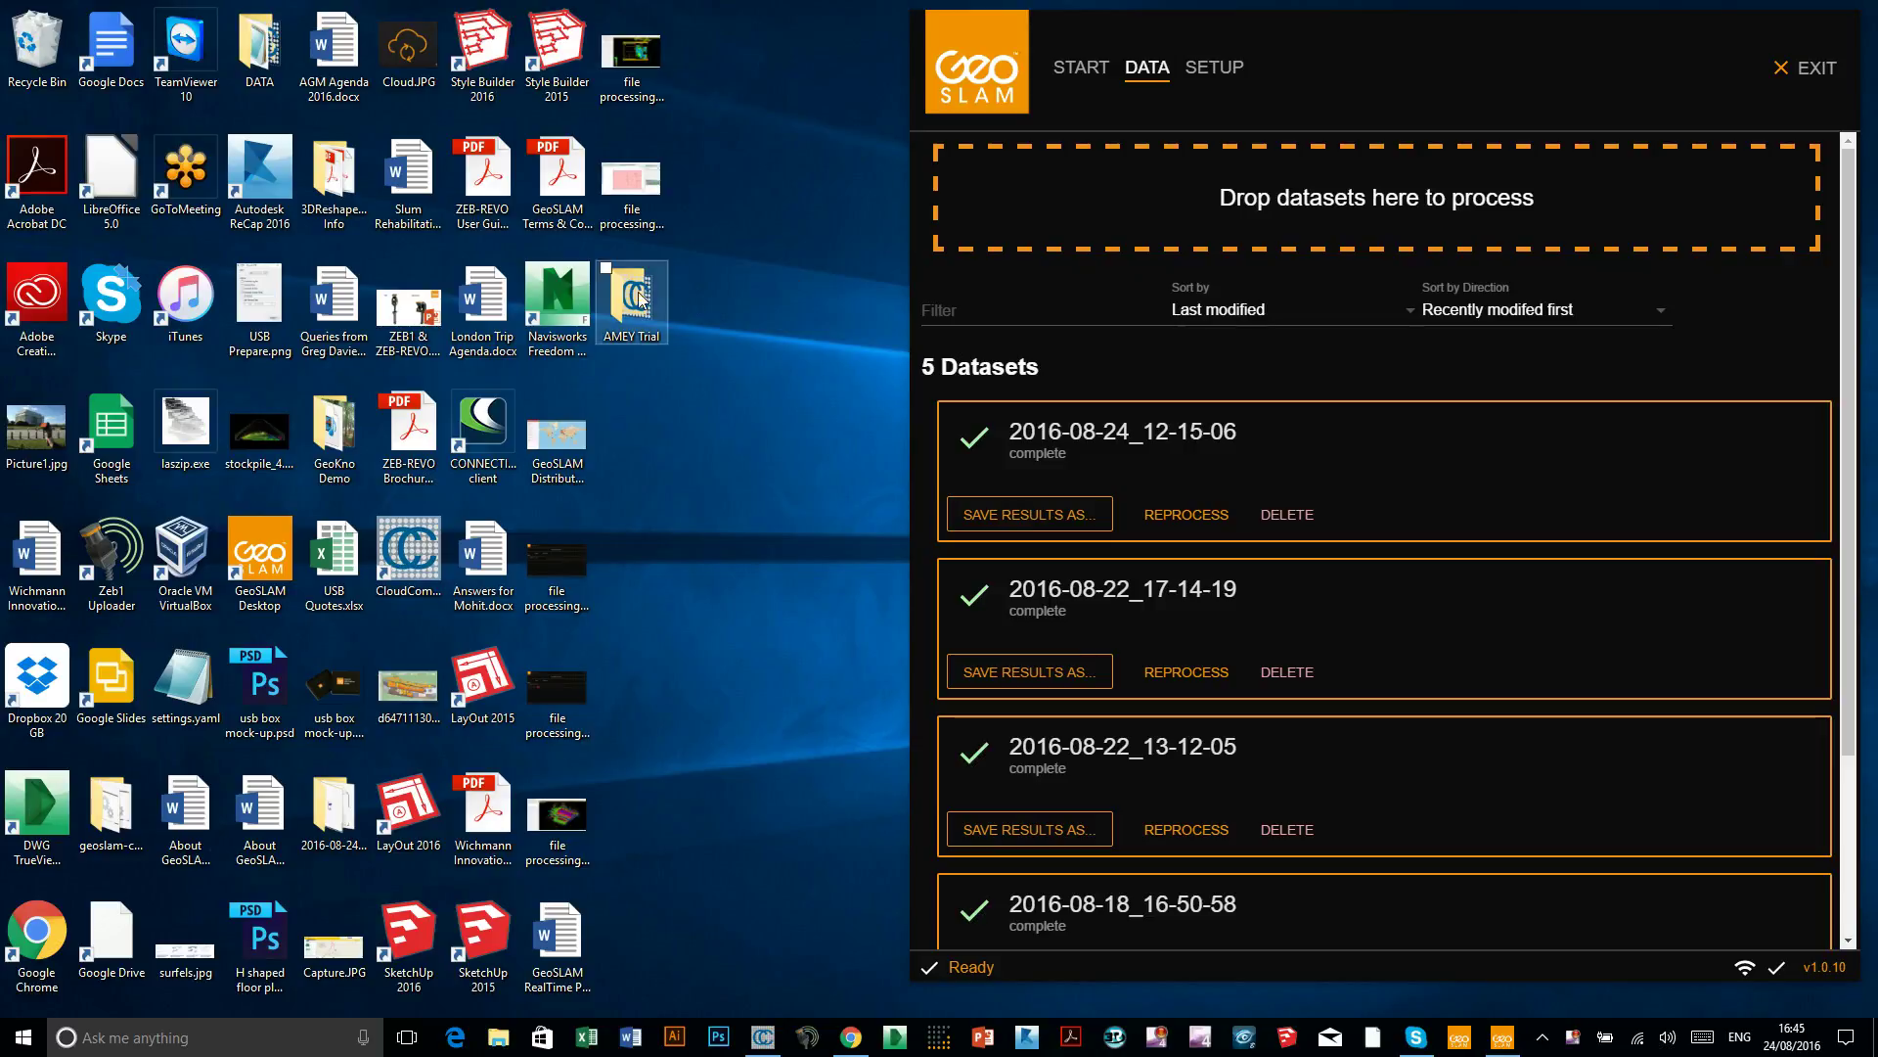
Open the KINGSTON (F:) drive in File Explorer and fit its window beside GeoSLAM Desktop
double_click(333, 179)
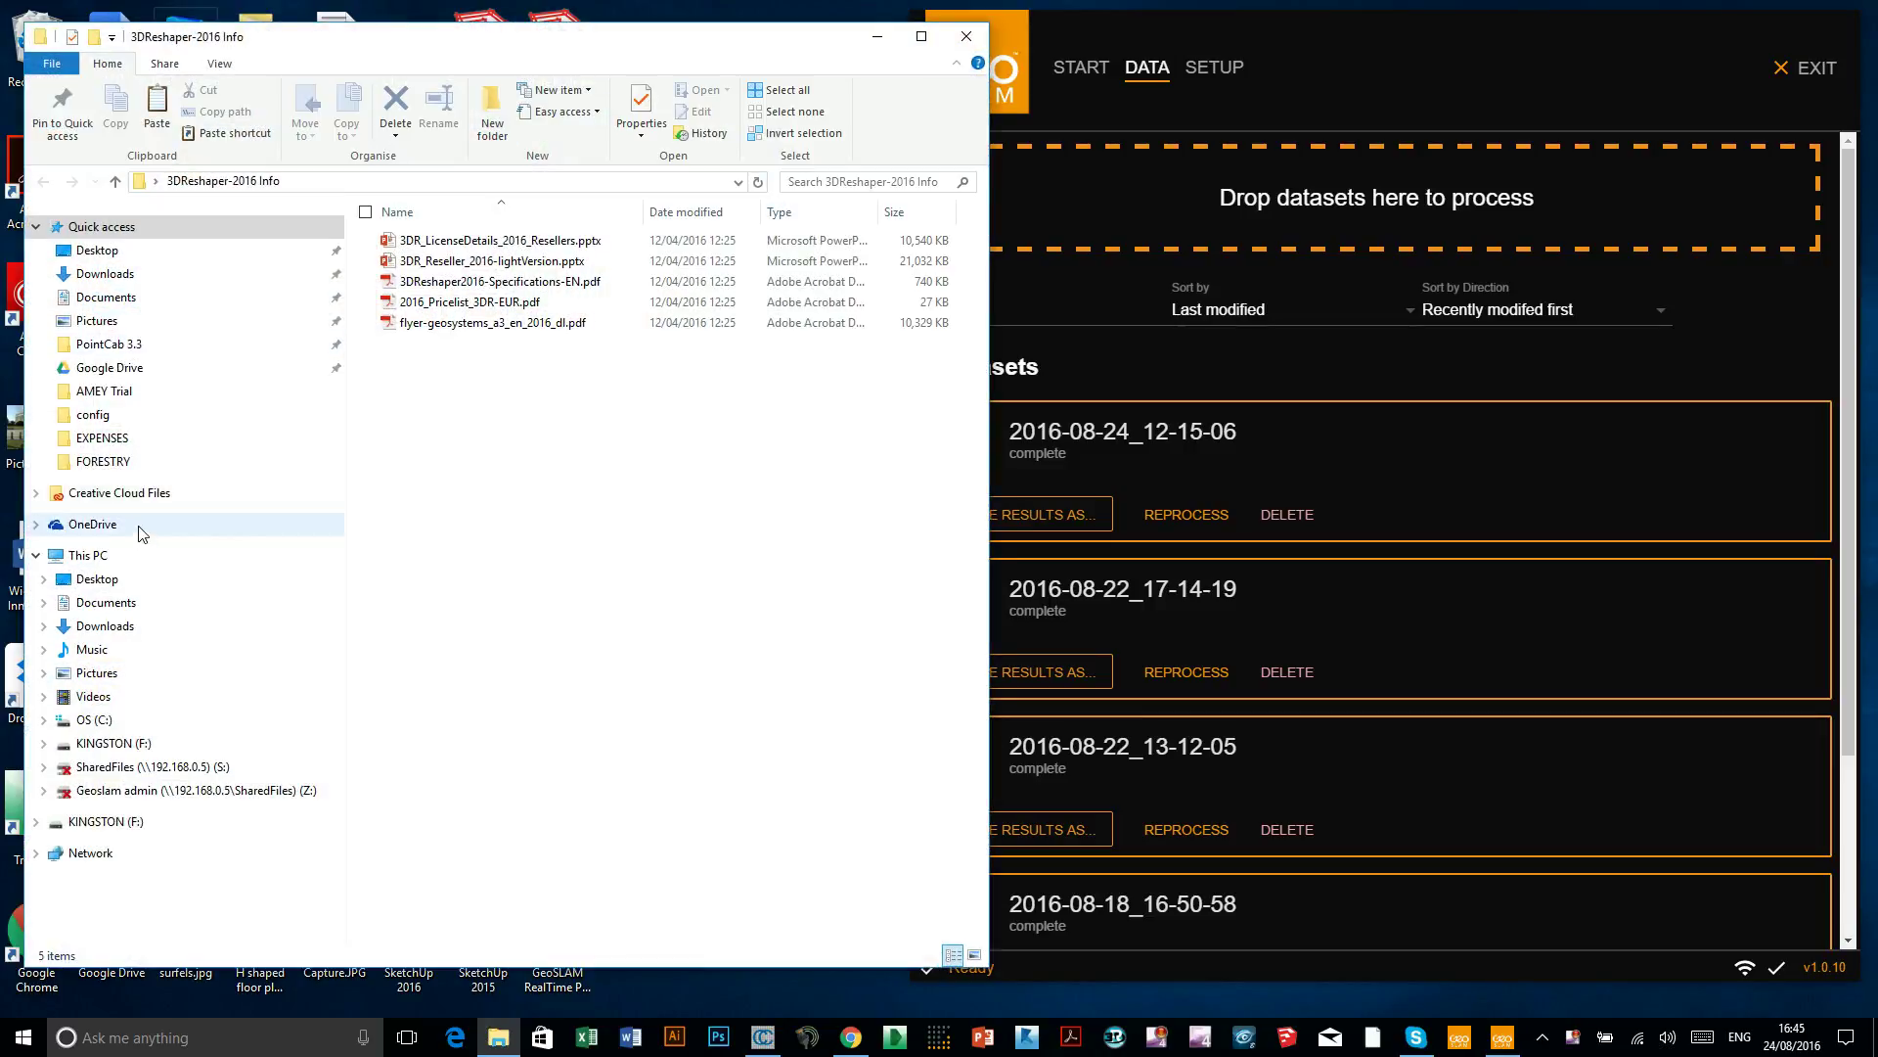
left_click(111, 746)
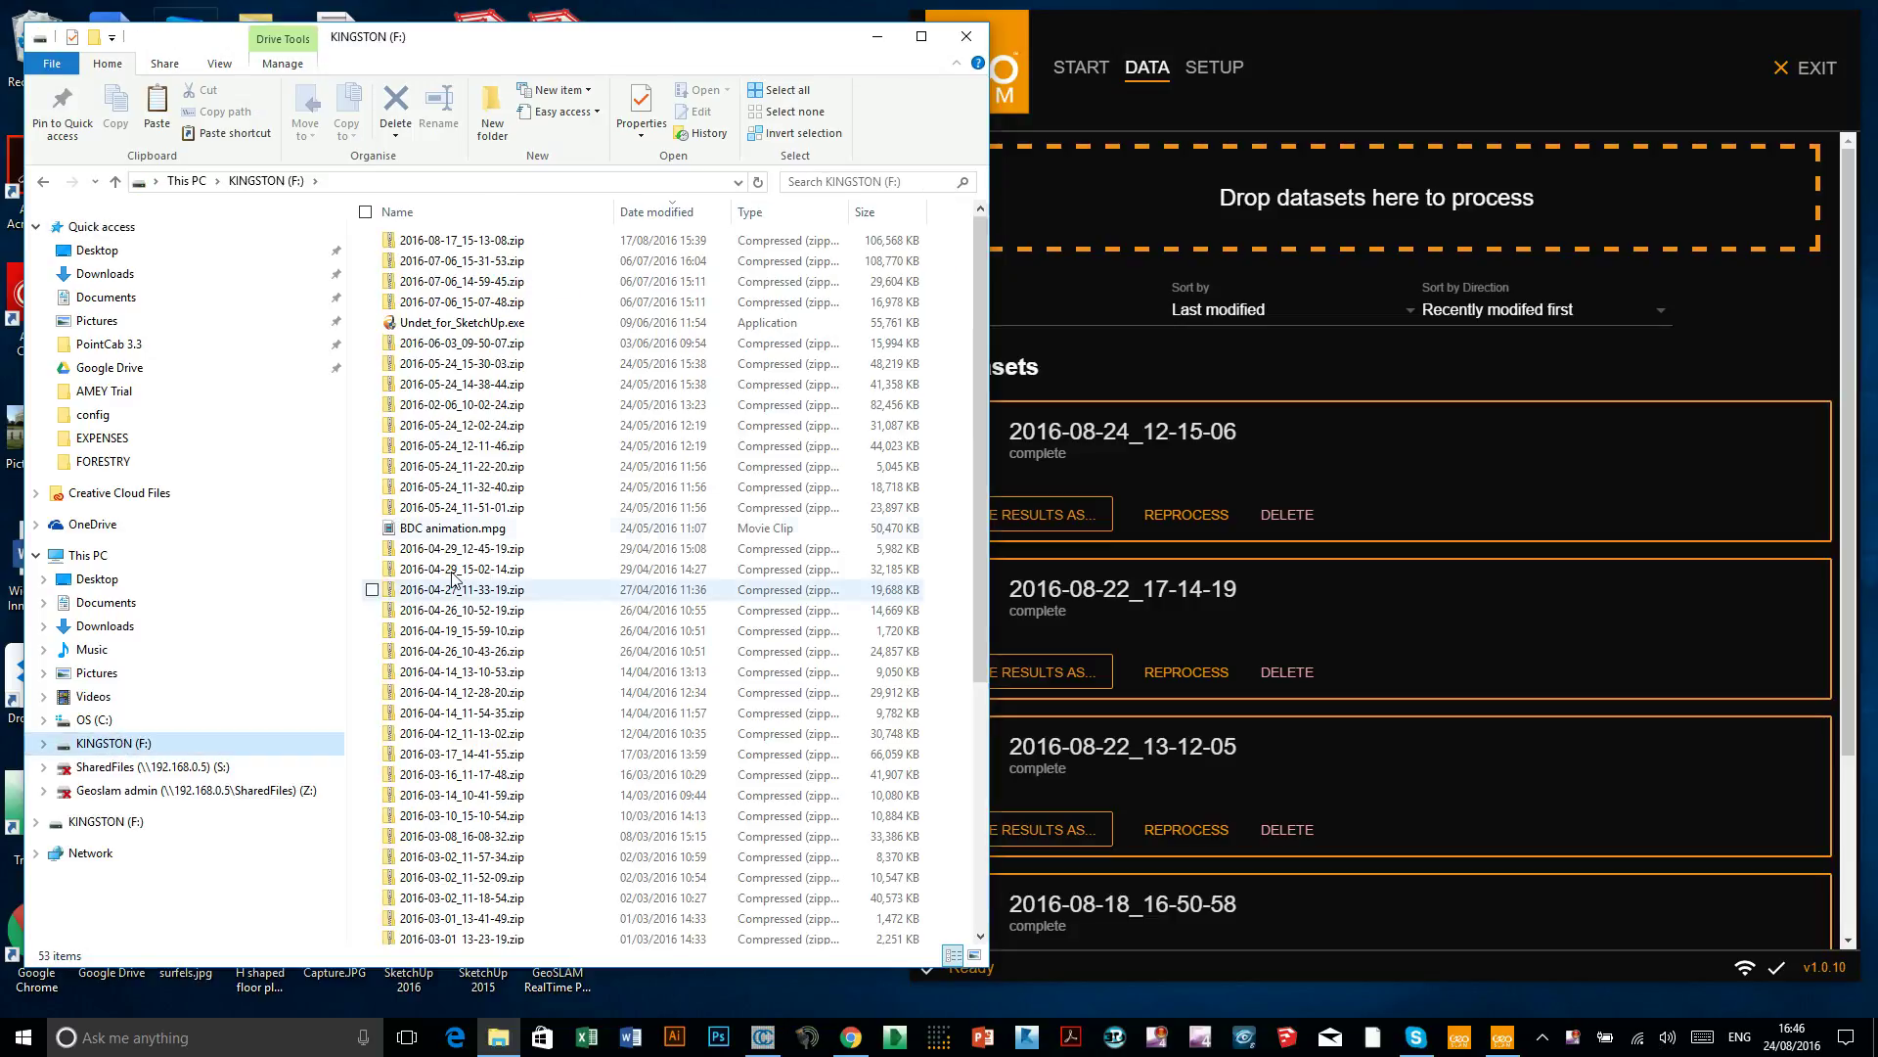
mouse_move(600, 43)
left_mouse_down()
mouse_move(565, 48)
mouse_move(576, 21)
left_mouse_up()
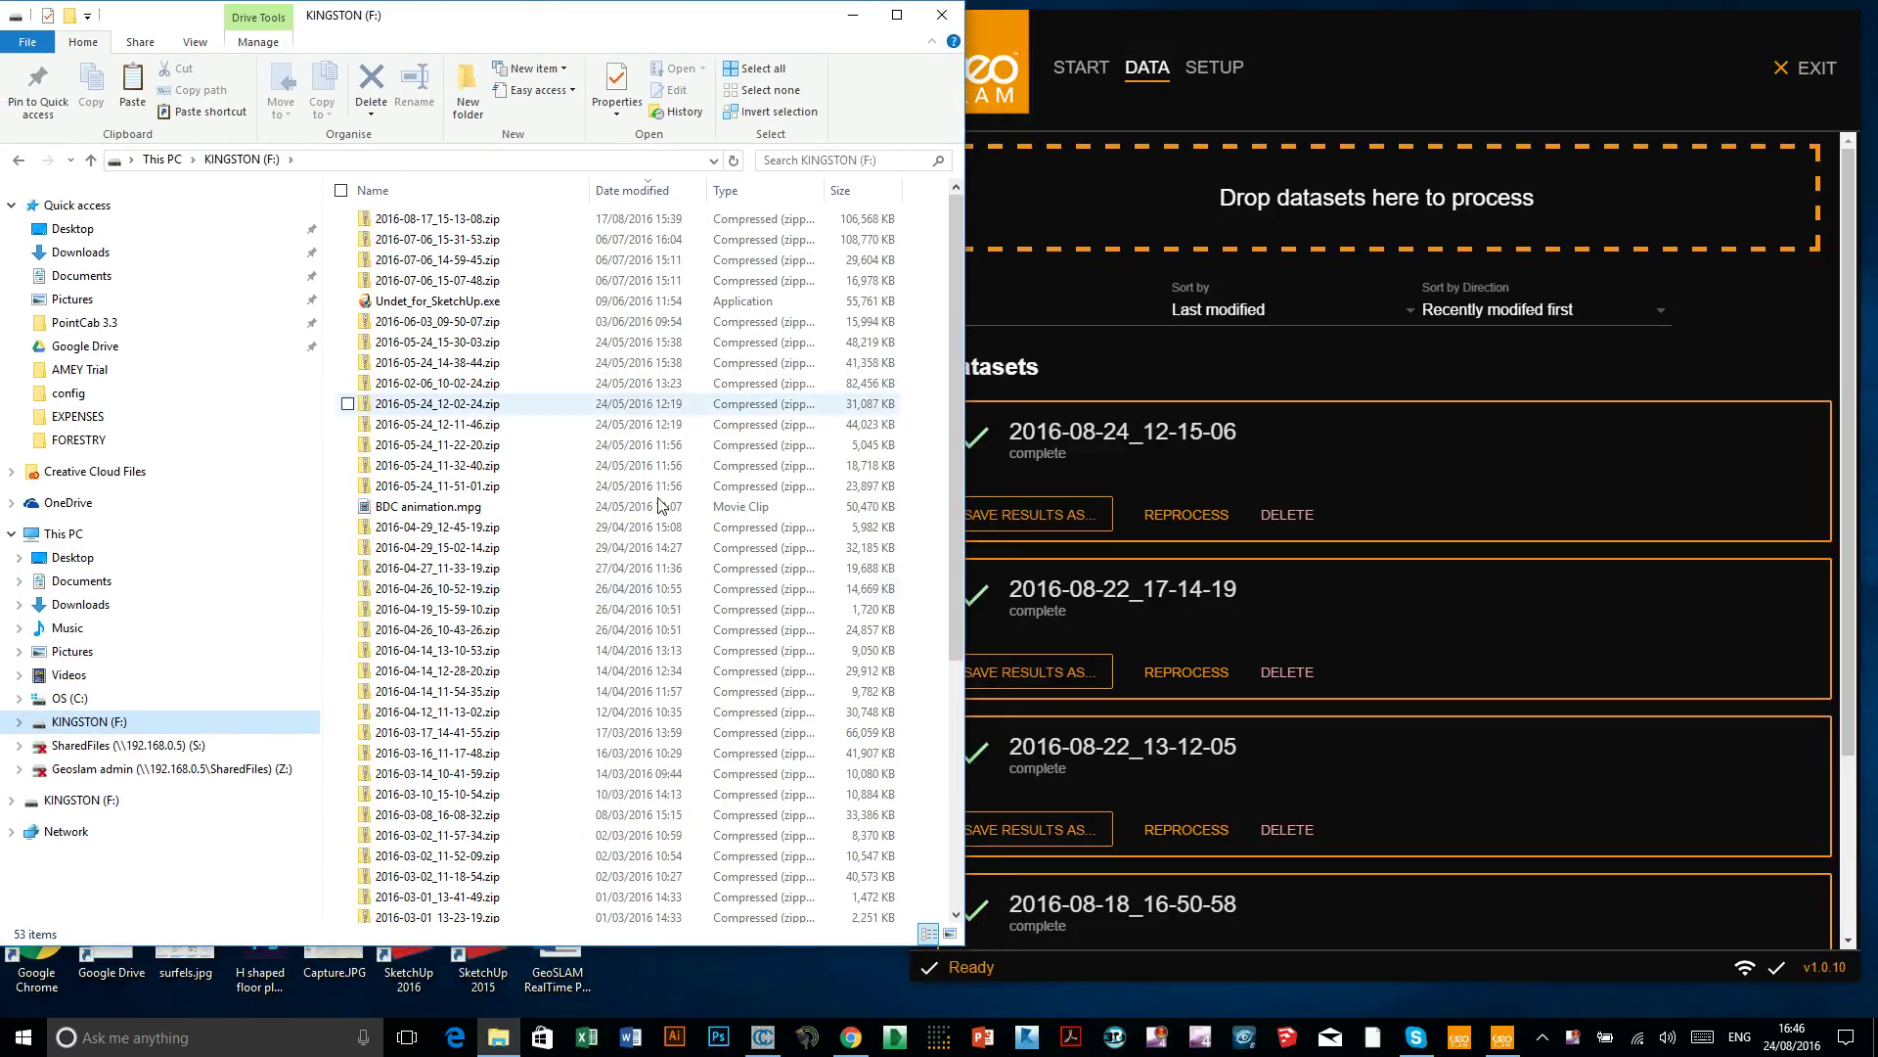
left_click_drag(965, 945, 899, 990)
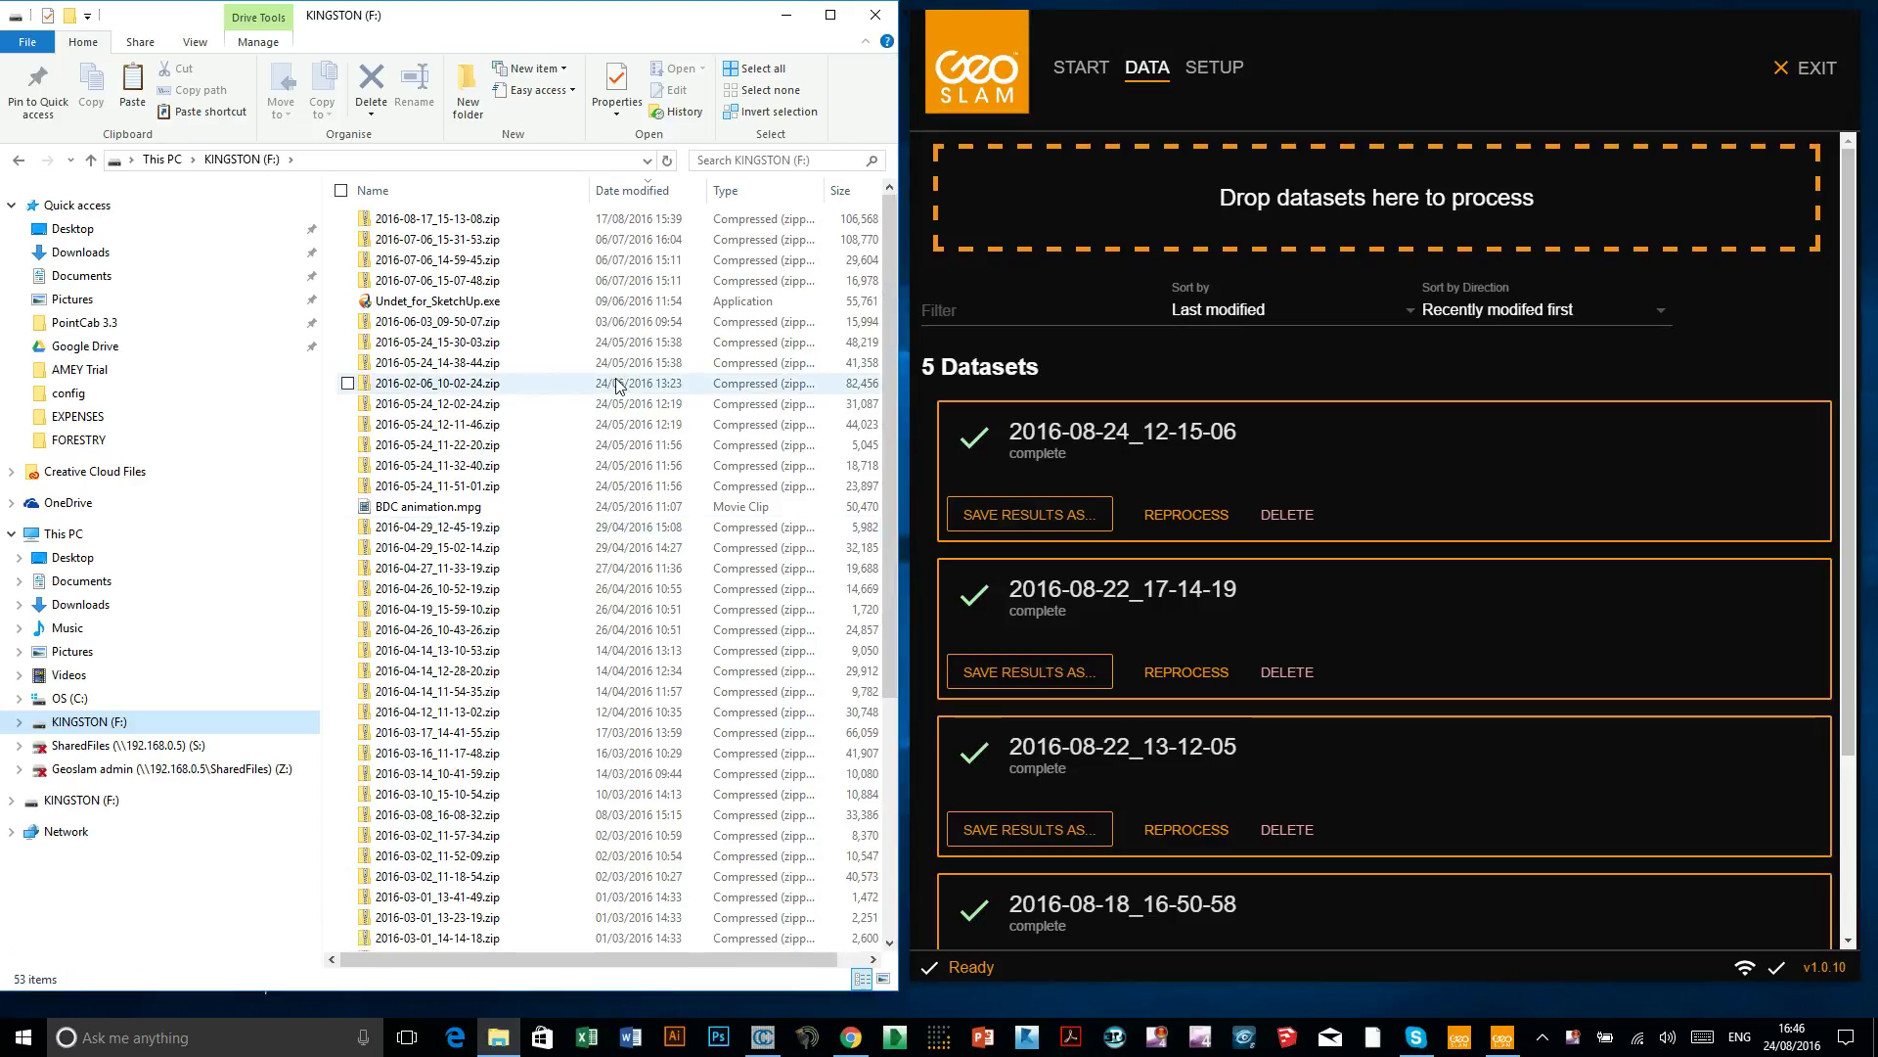
Submit 2016-08-17_15-13-08.zip from the KINGSTON drive to GeoSLAM Desktop for processing, replacing the existing dataset
left_click(431, 219)
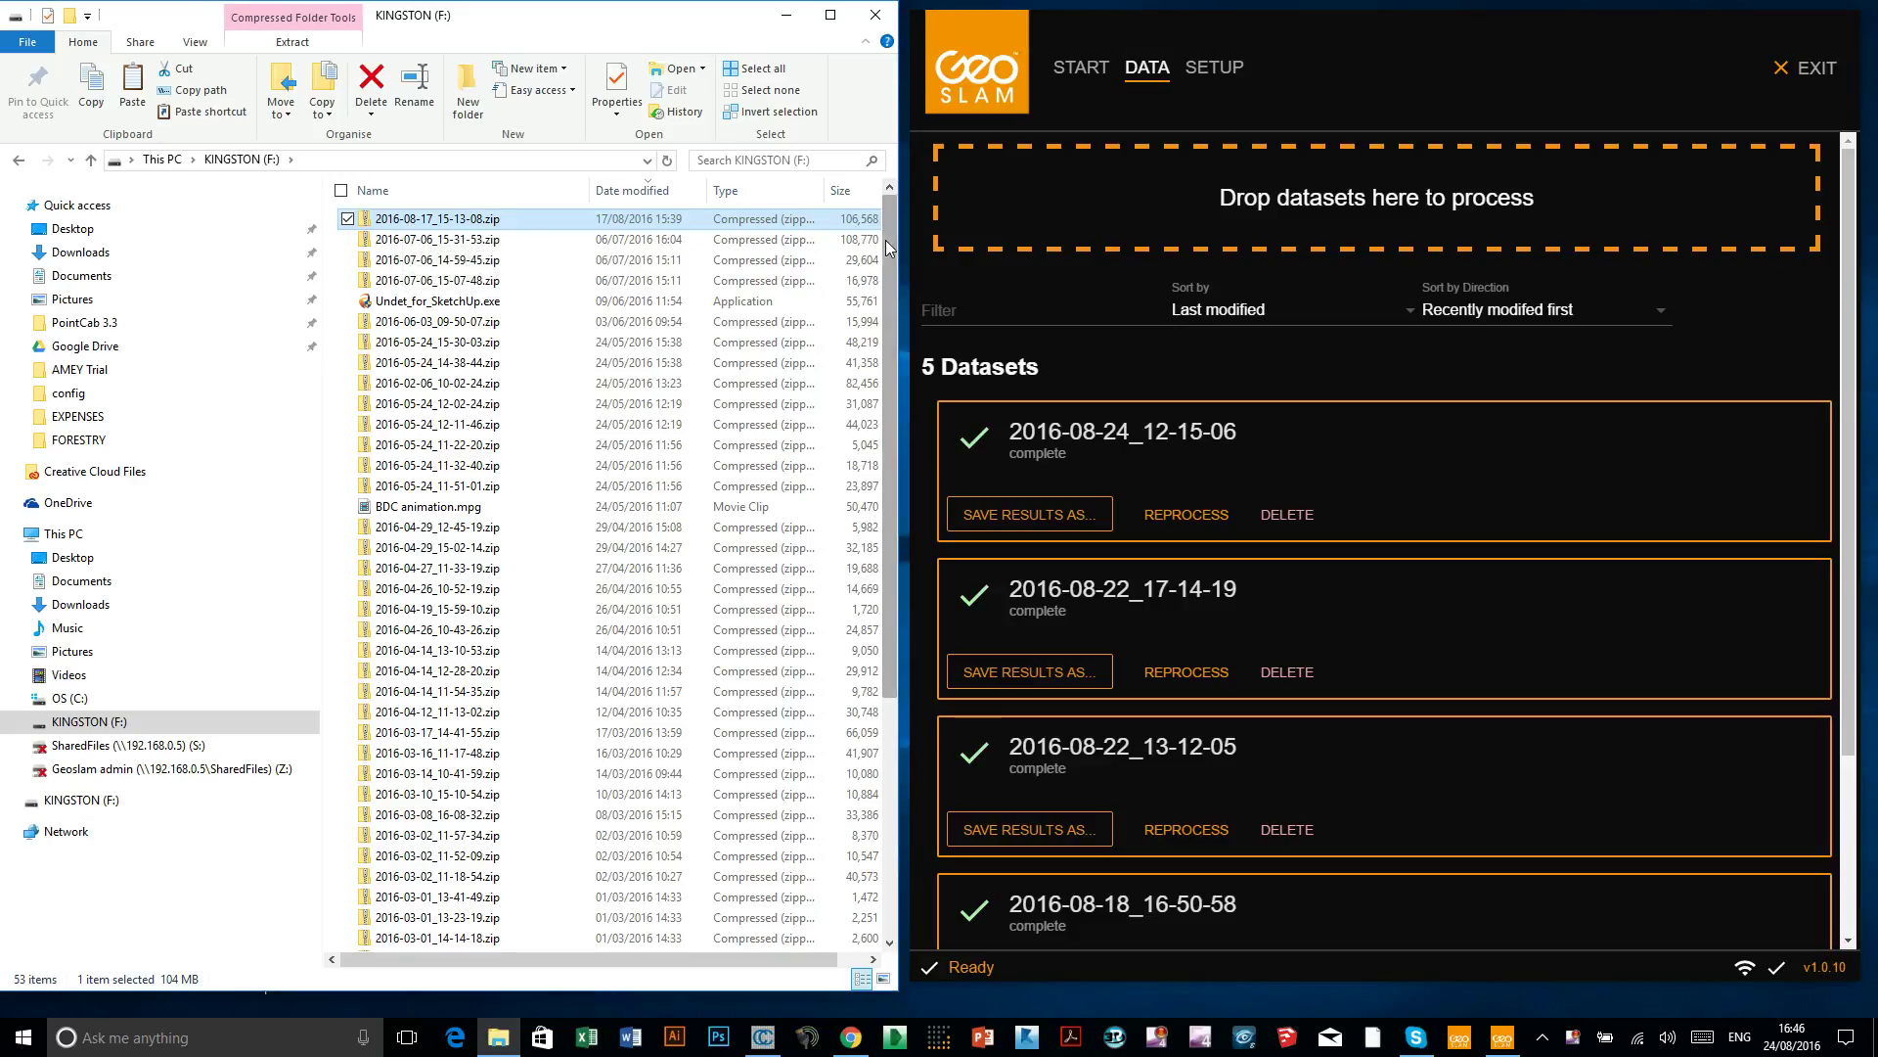
left_click_drag(898, 245, 924, 243)
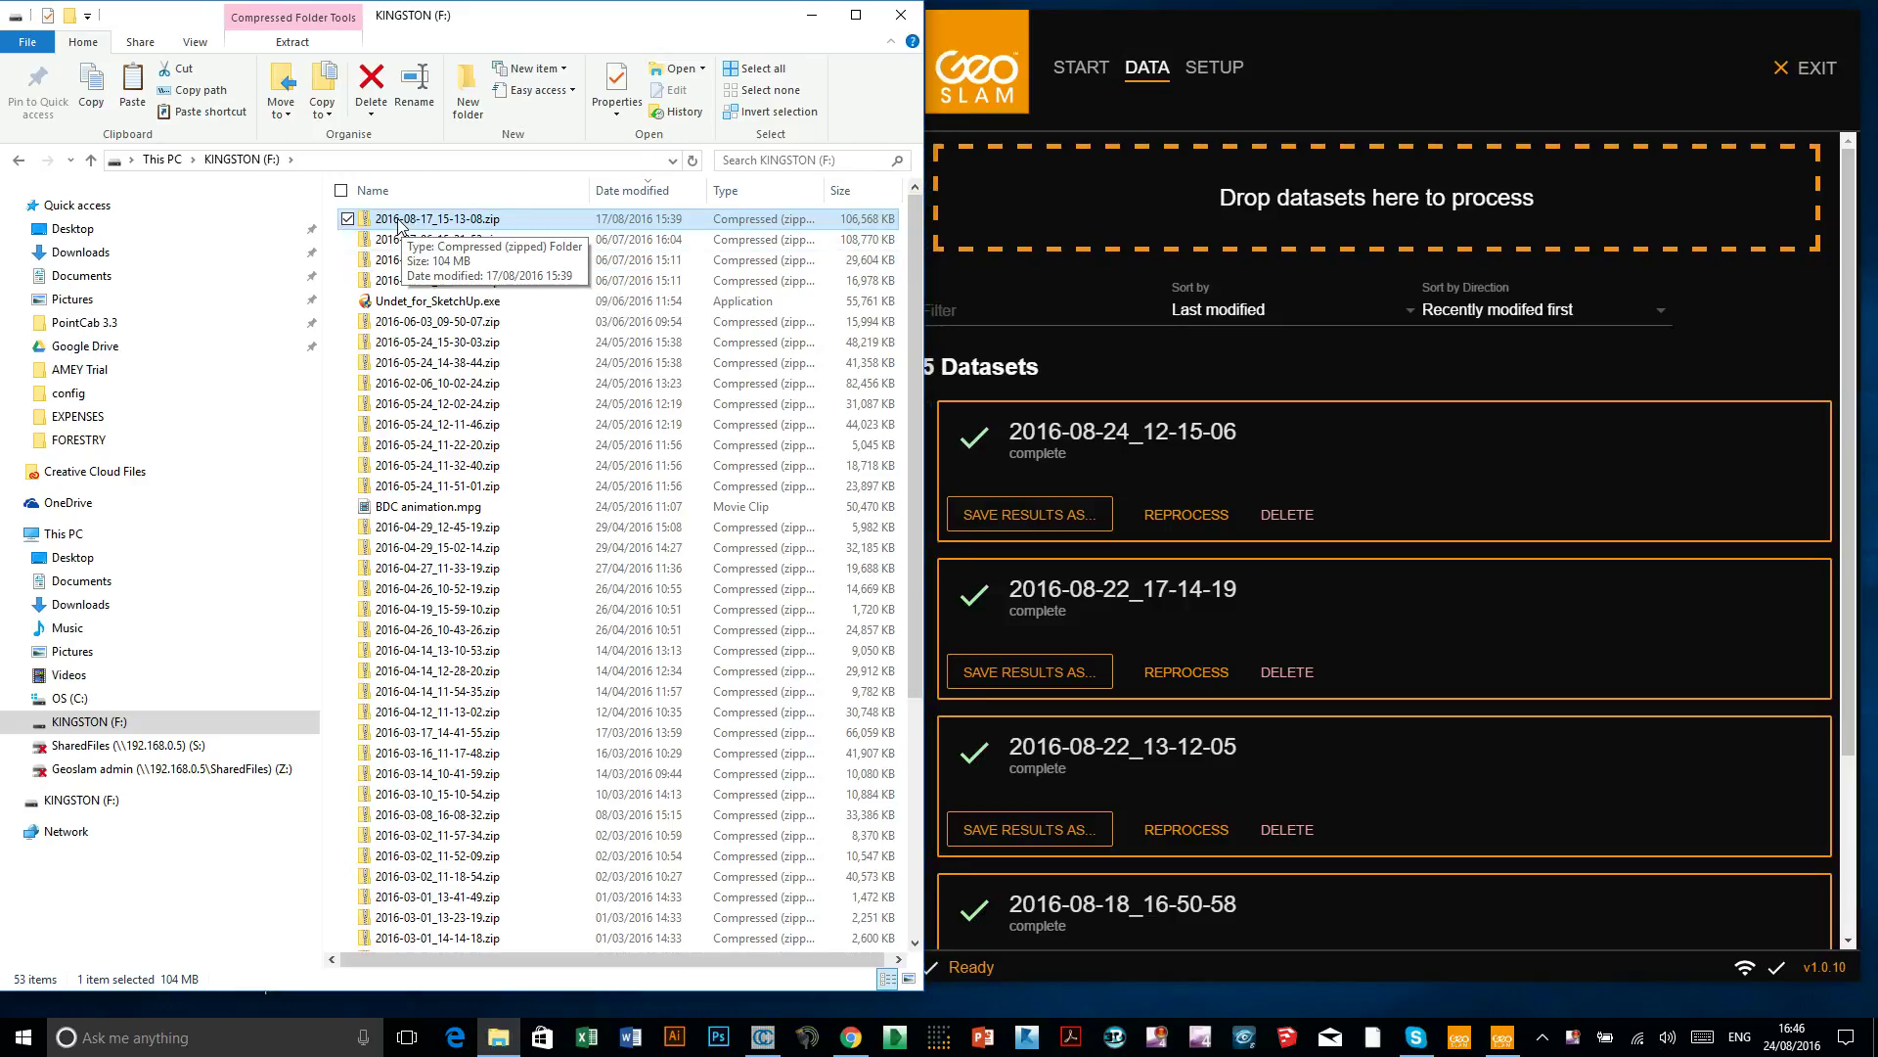
left_click_drag(402, 221, 1158, 210)
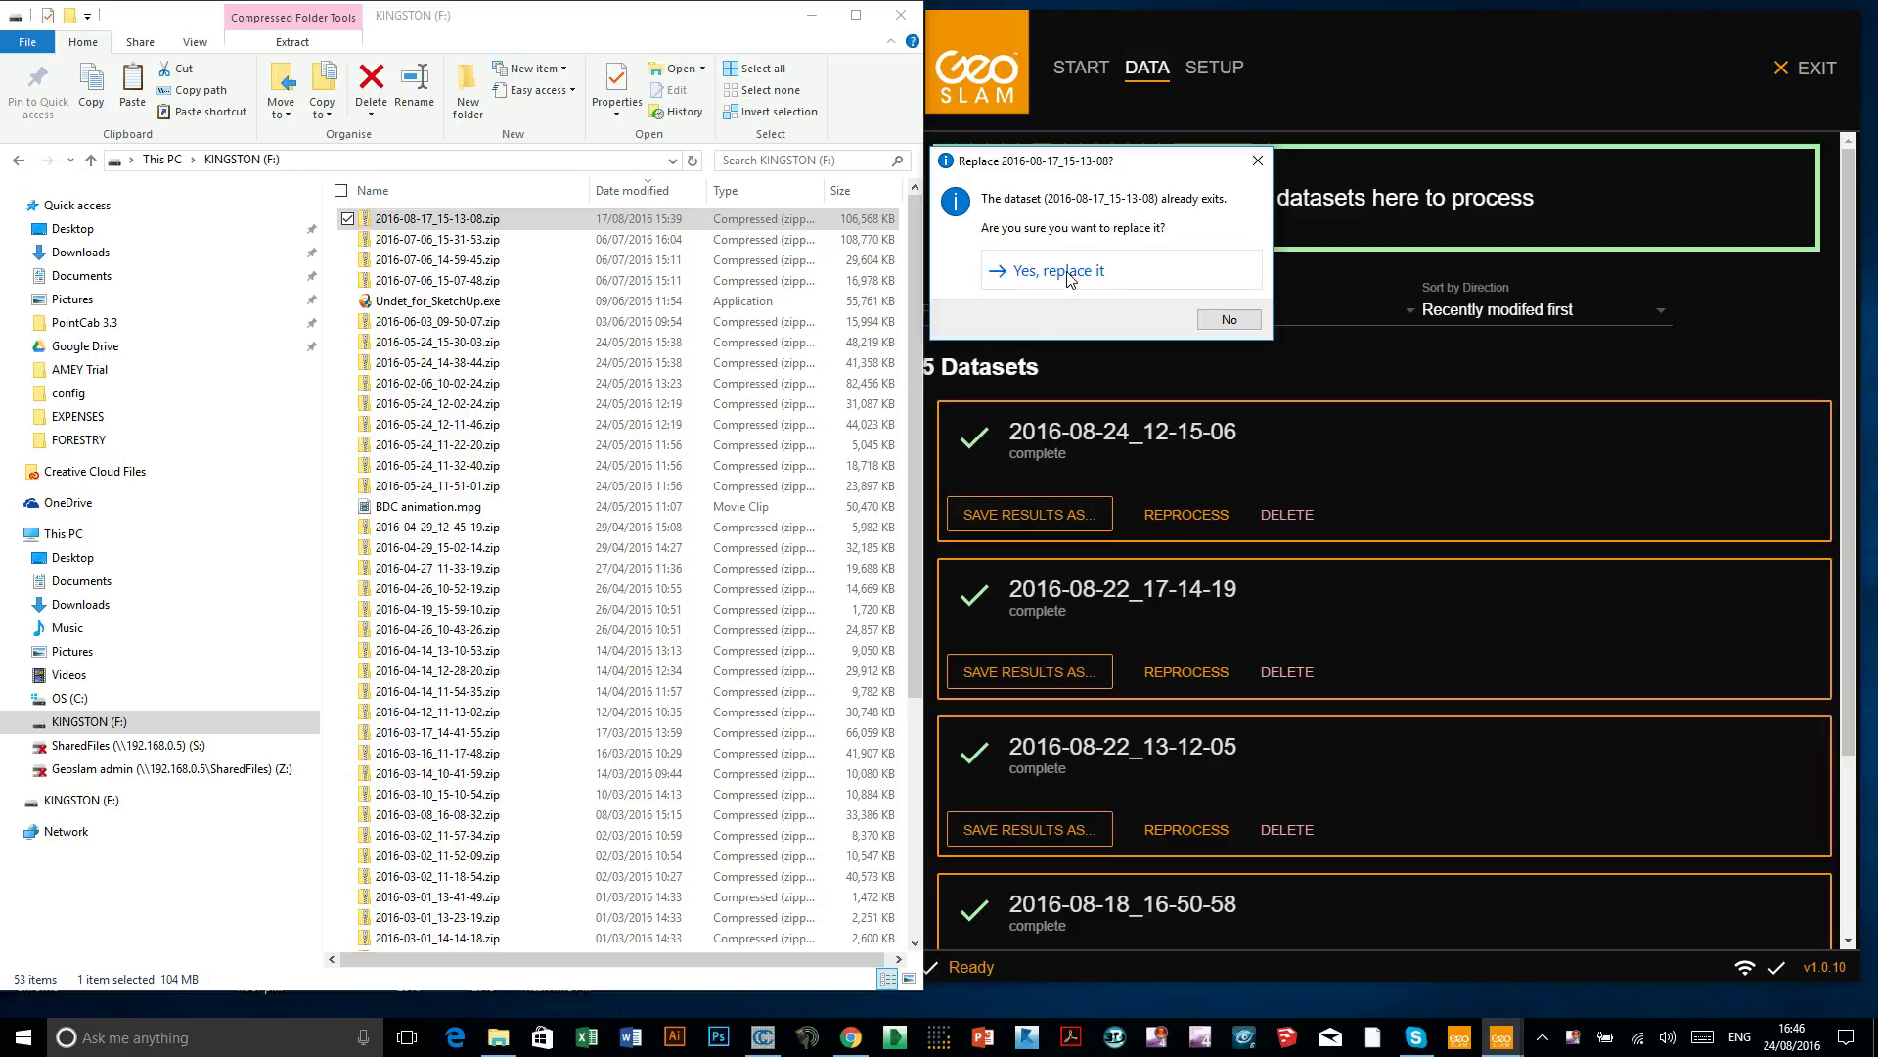
left_click(1065, 277)
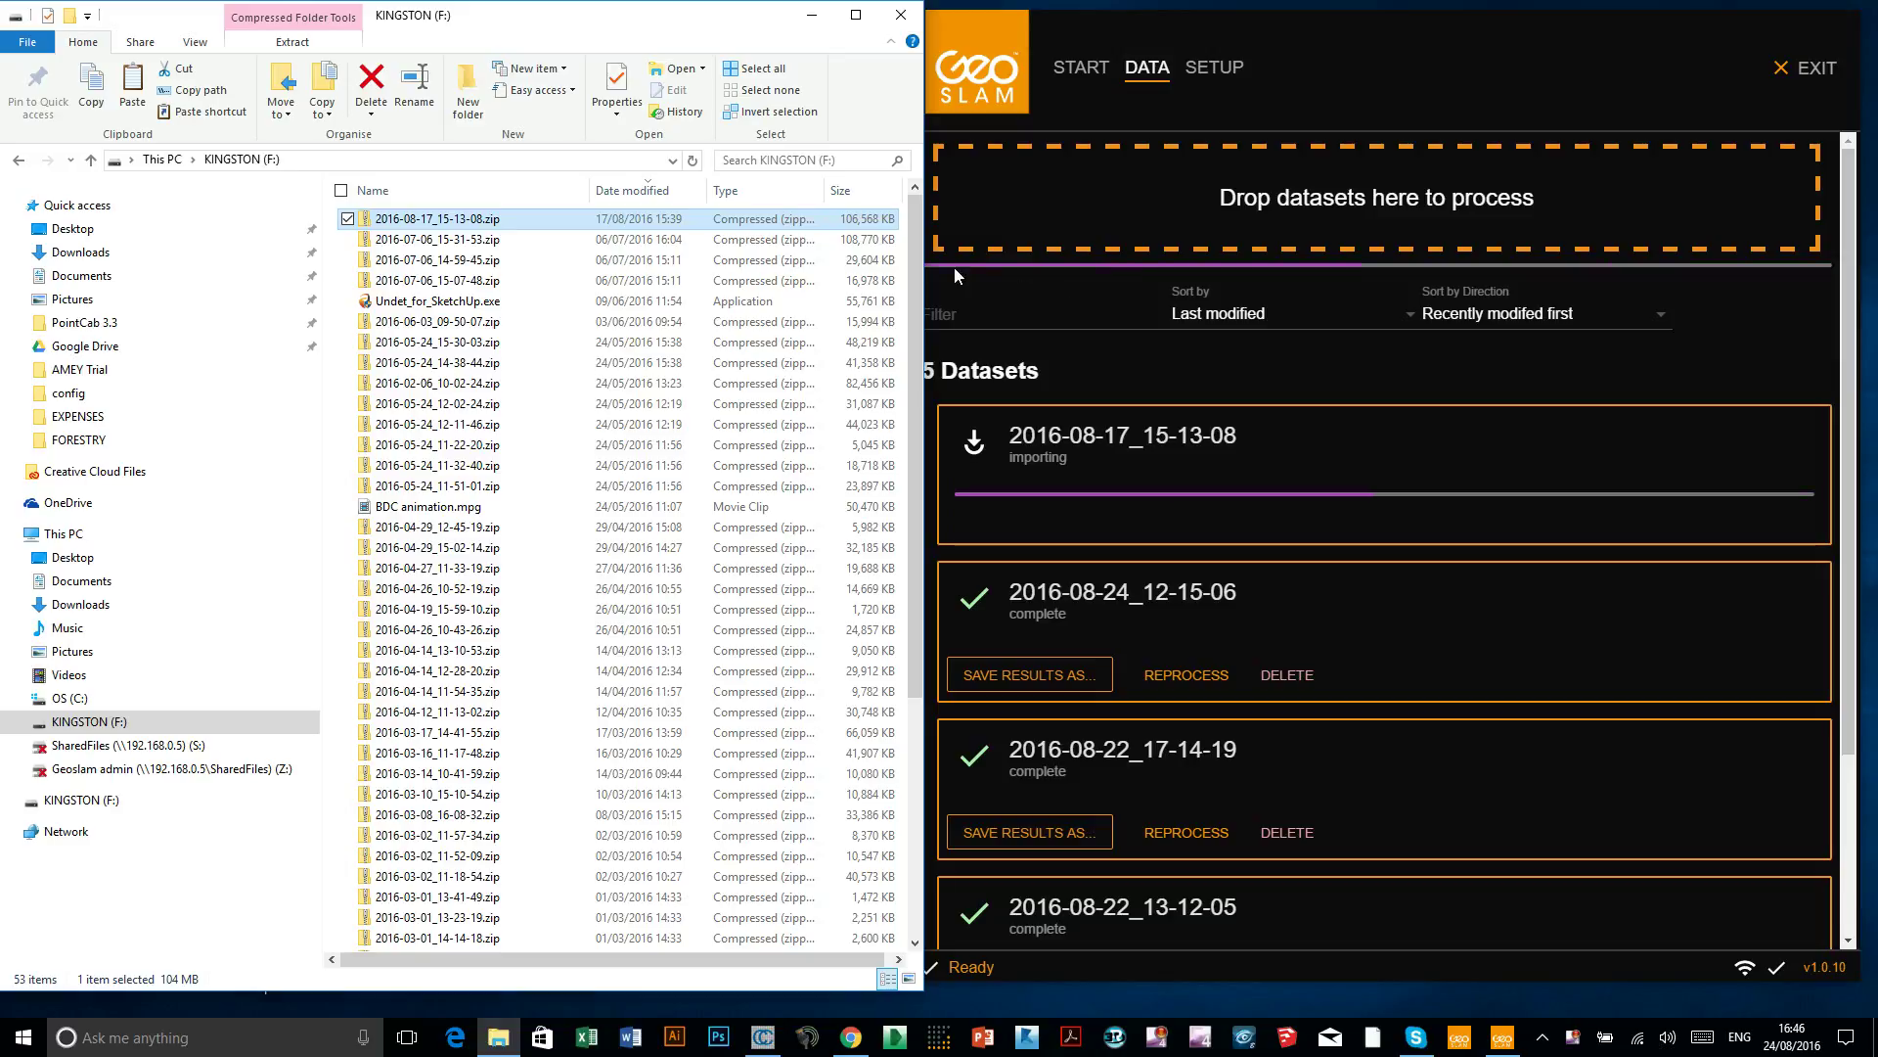
Narrow the File Explorer window and widen GeoSLAM Desktop across the whole screen width
left_click_drag(923, 268, 846, 285)
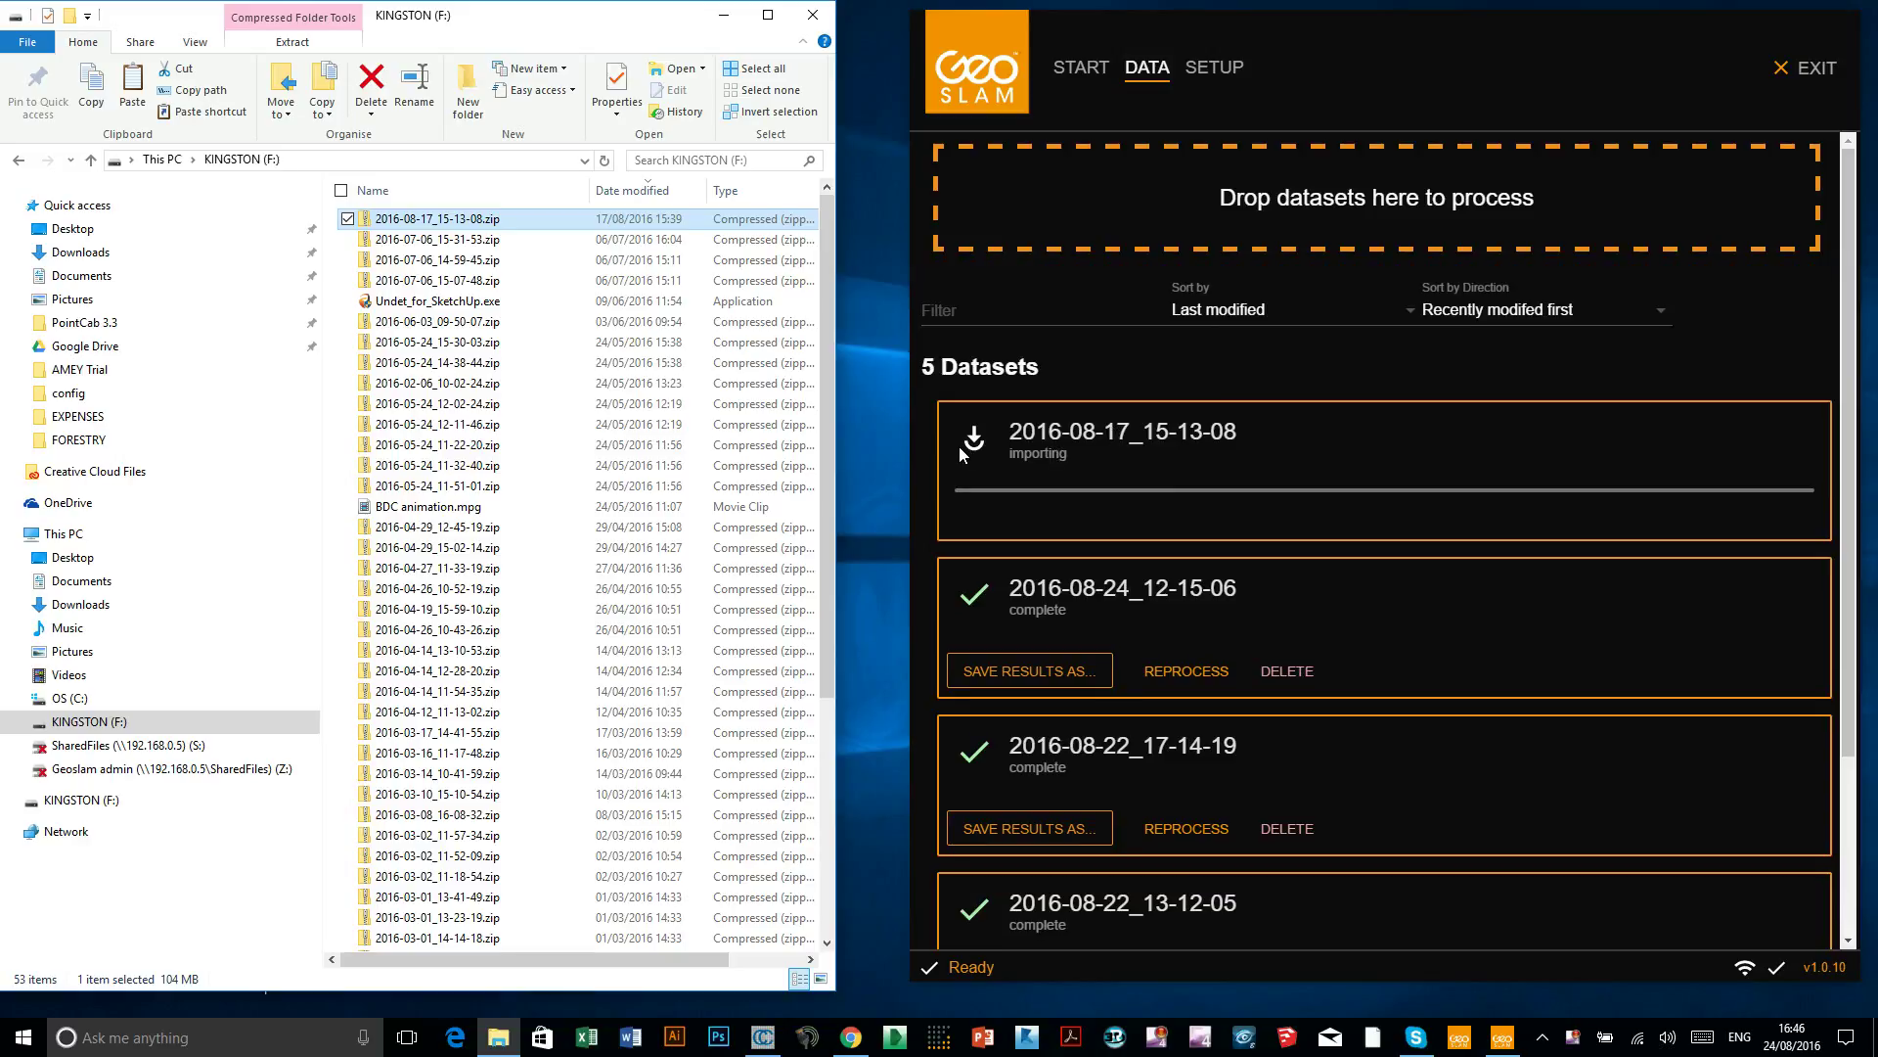
left_click_drag(910, 440, 15, 390)
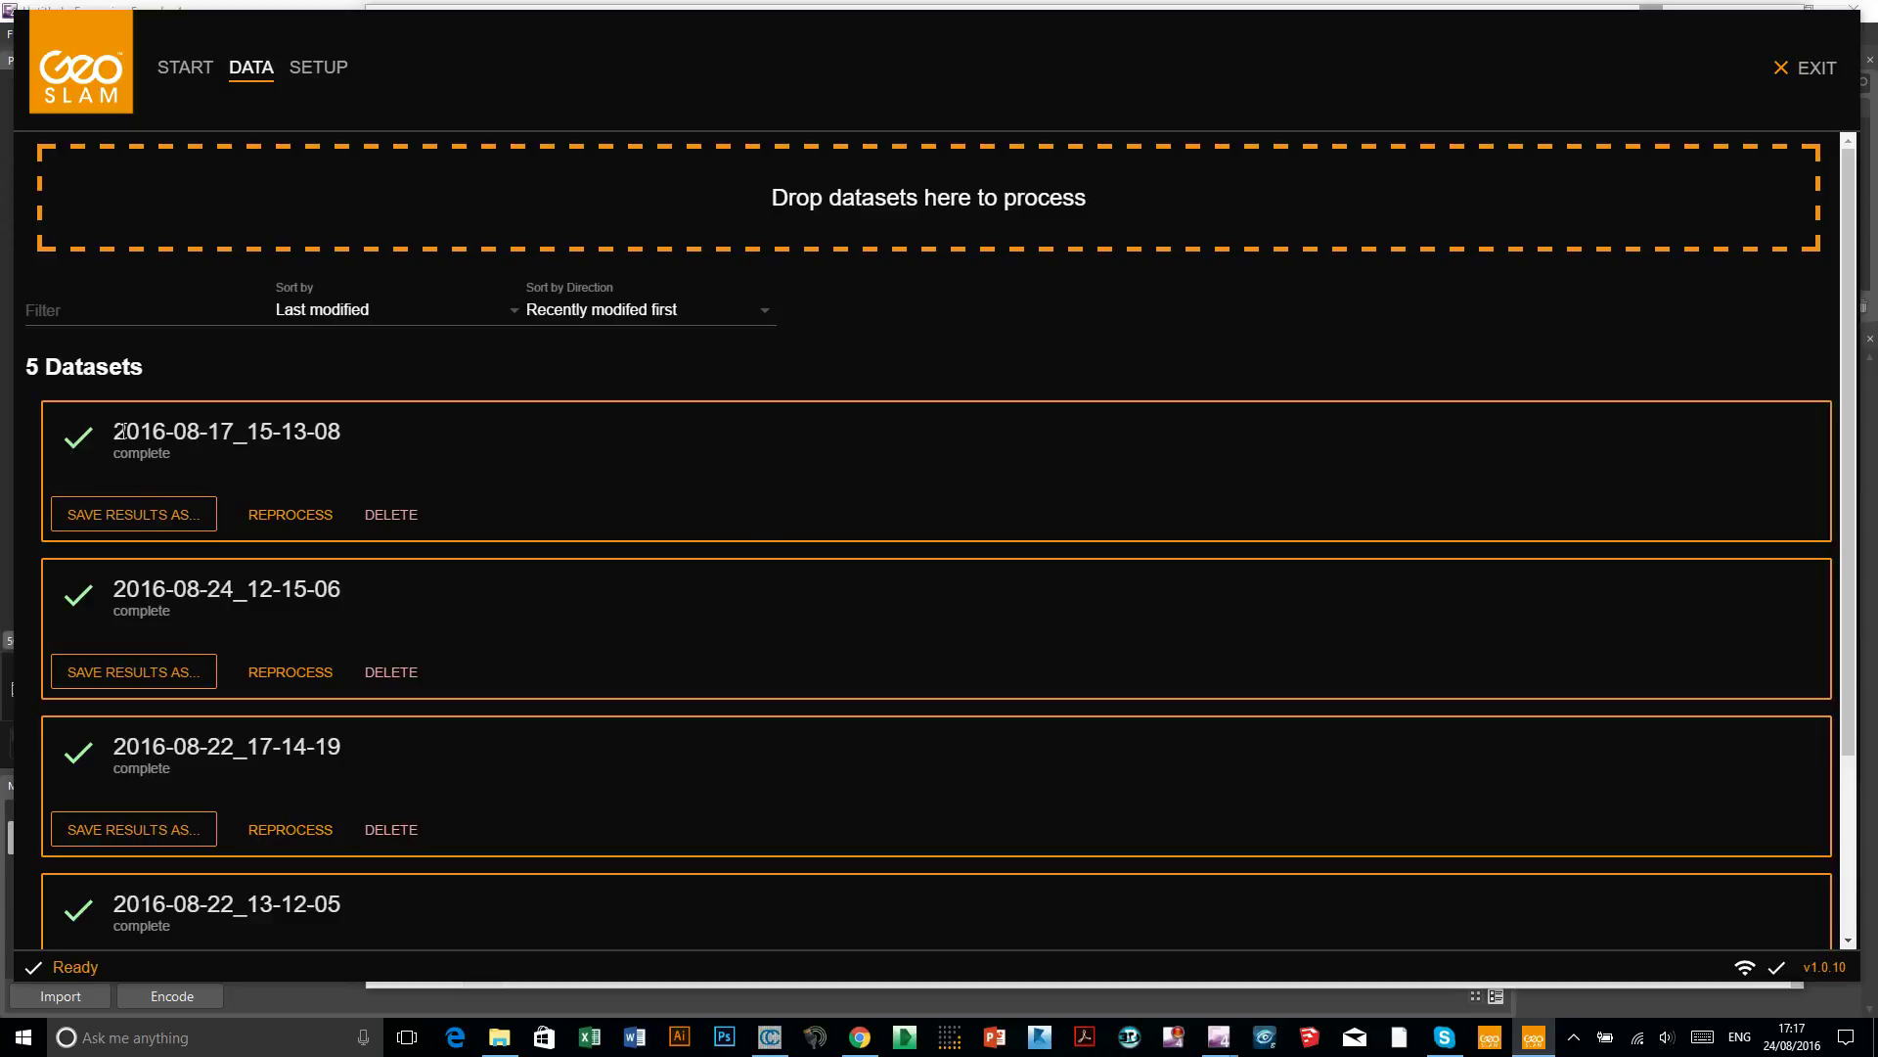
Save the results of dataset 2016-08-17_15-13-08 to the Desktop as 2016-08-17_15-13-08_results
scroll(262, 484, "down", 2)
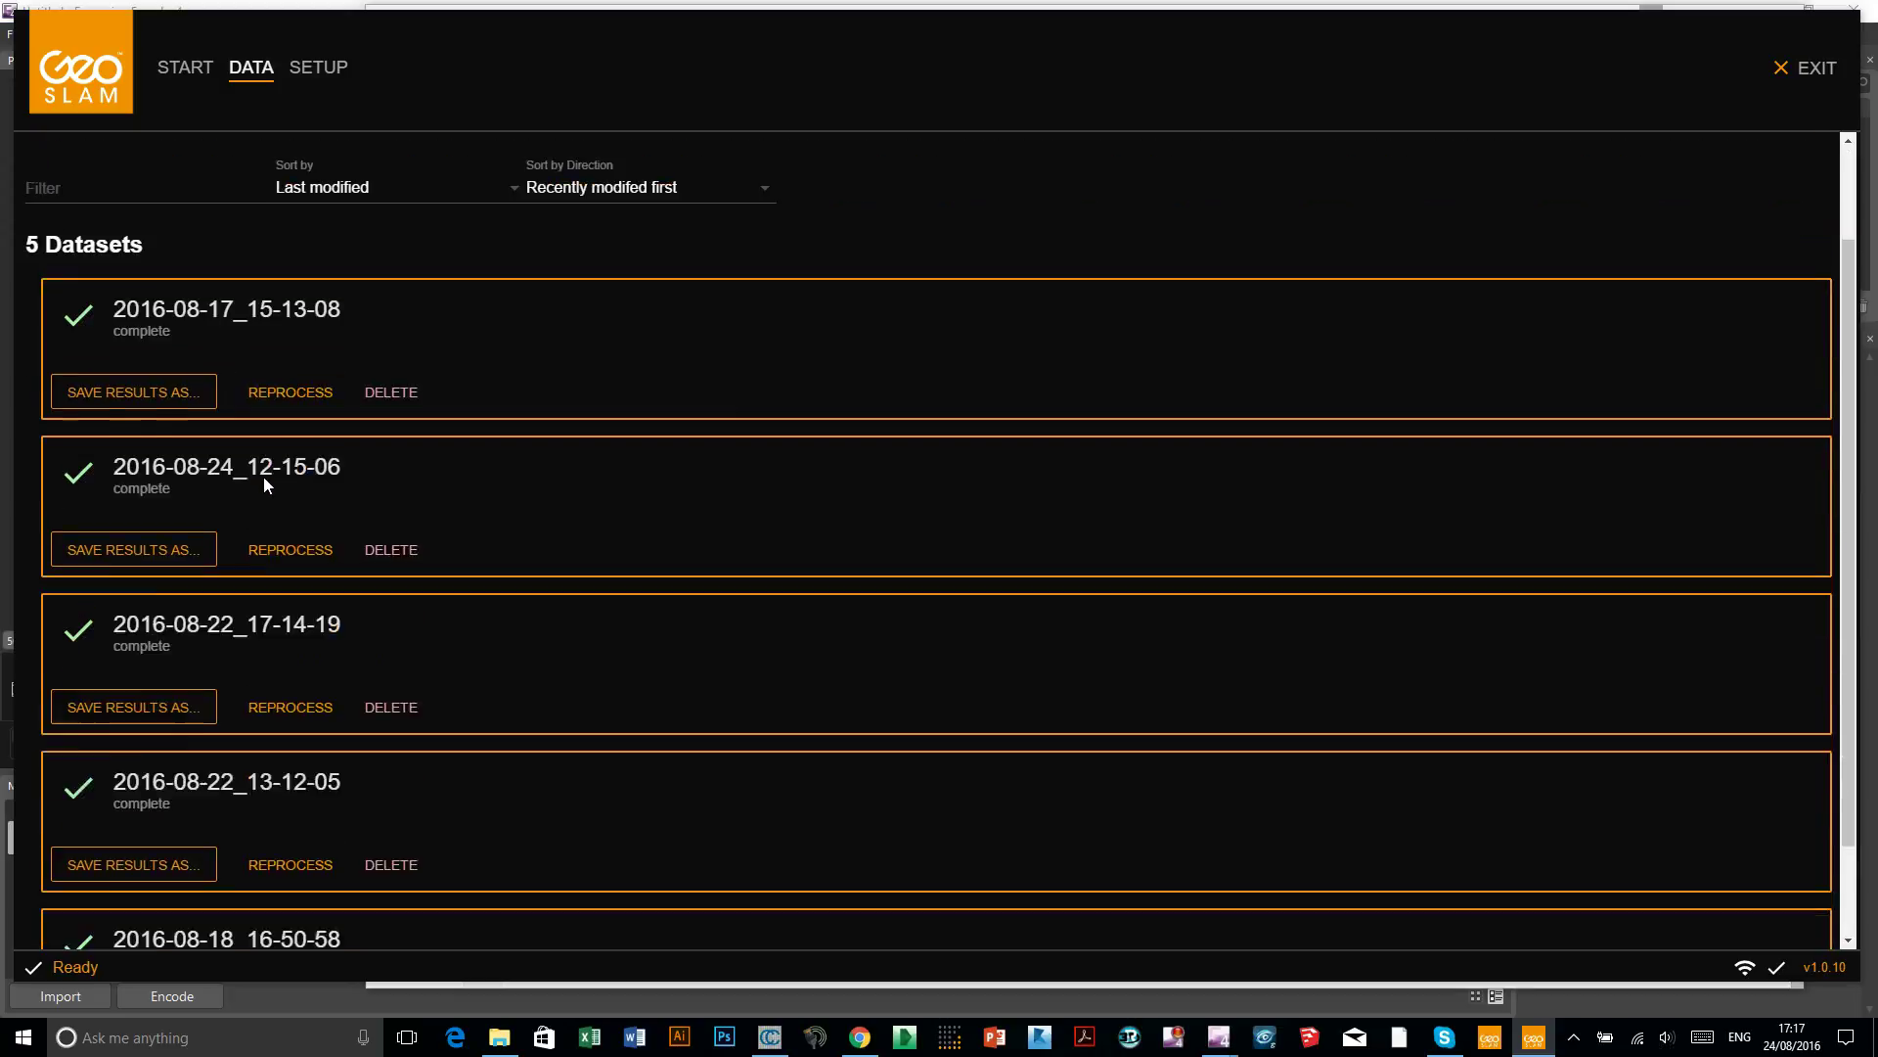
scroll(216, 555, "down", 1)
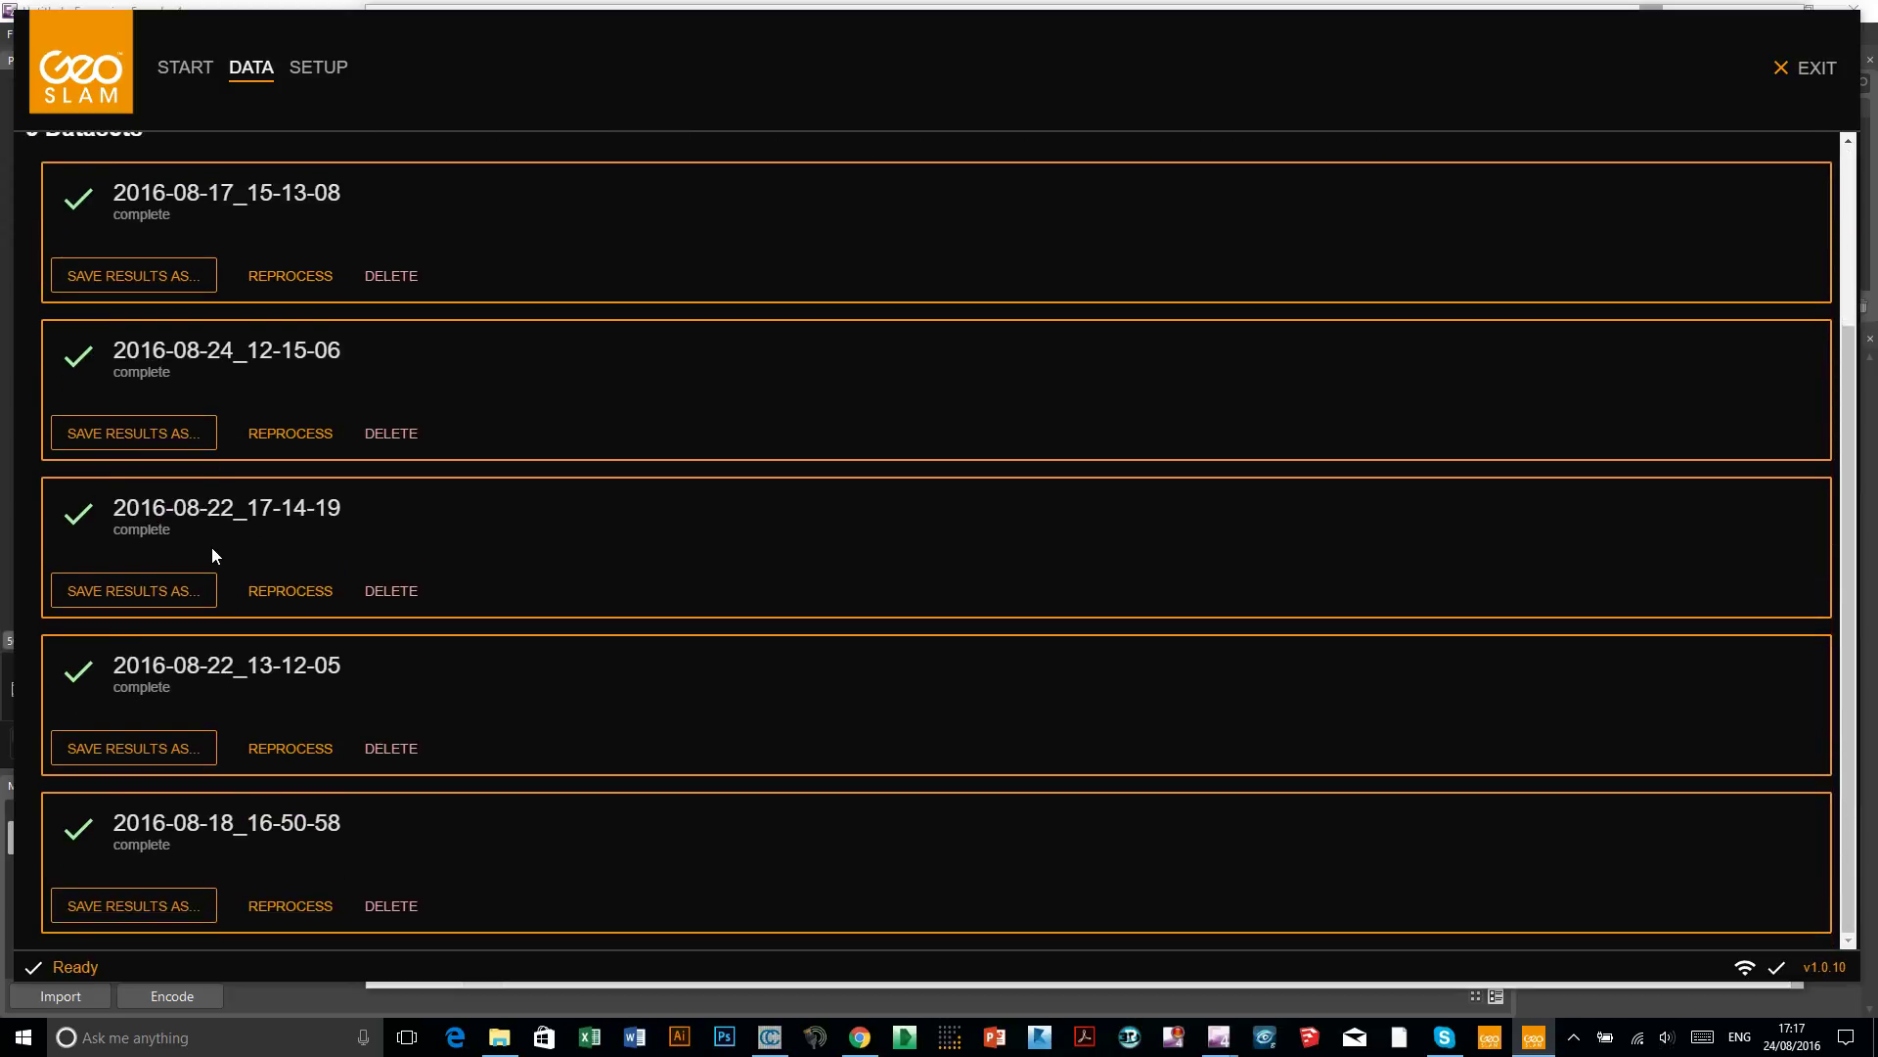
scroll(214, 554, "up", 3)
scroll(227, 502, "down", 2)
scroll(218, 581, "up", 2)
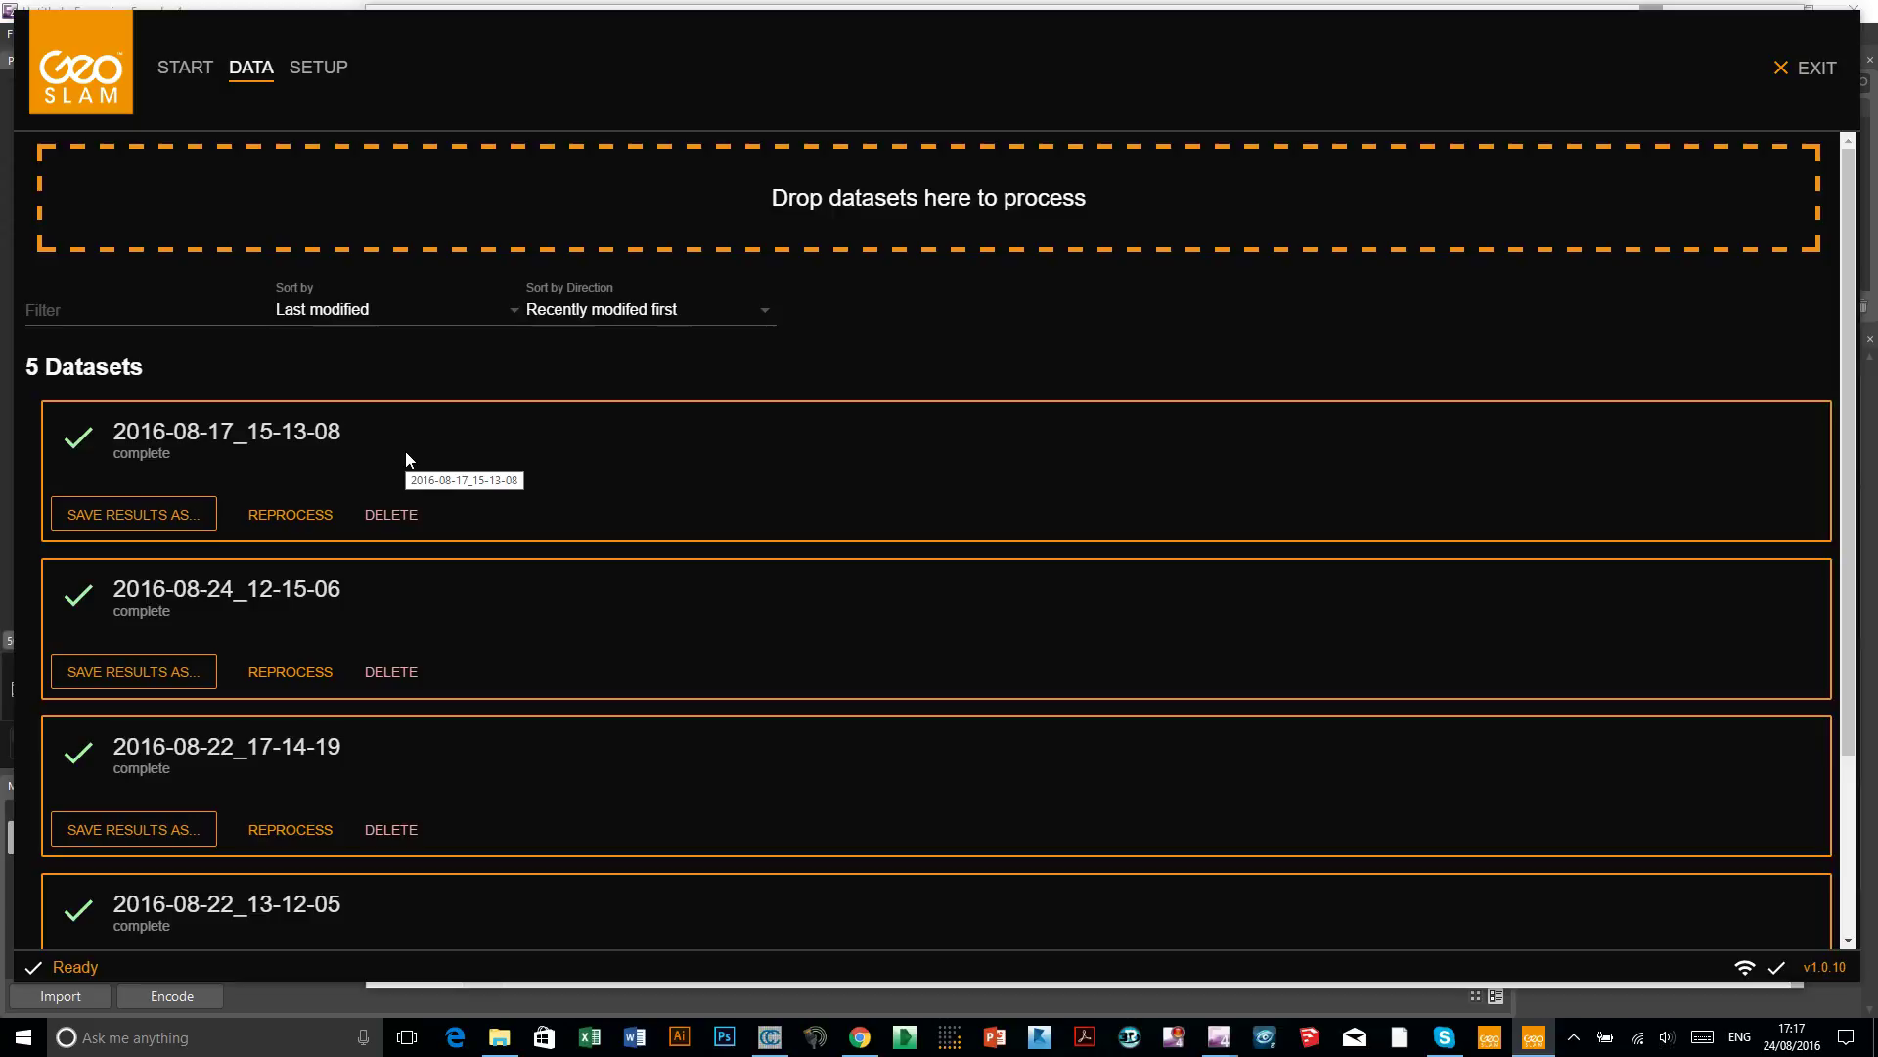
left_click(130, 514)
left_click_drag(467, 31, 588, 43)
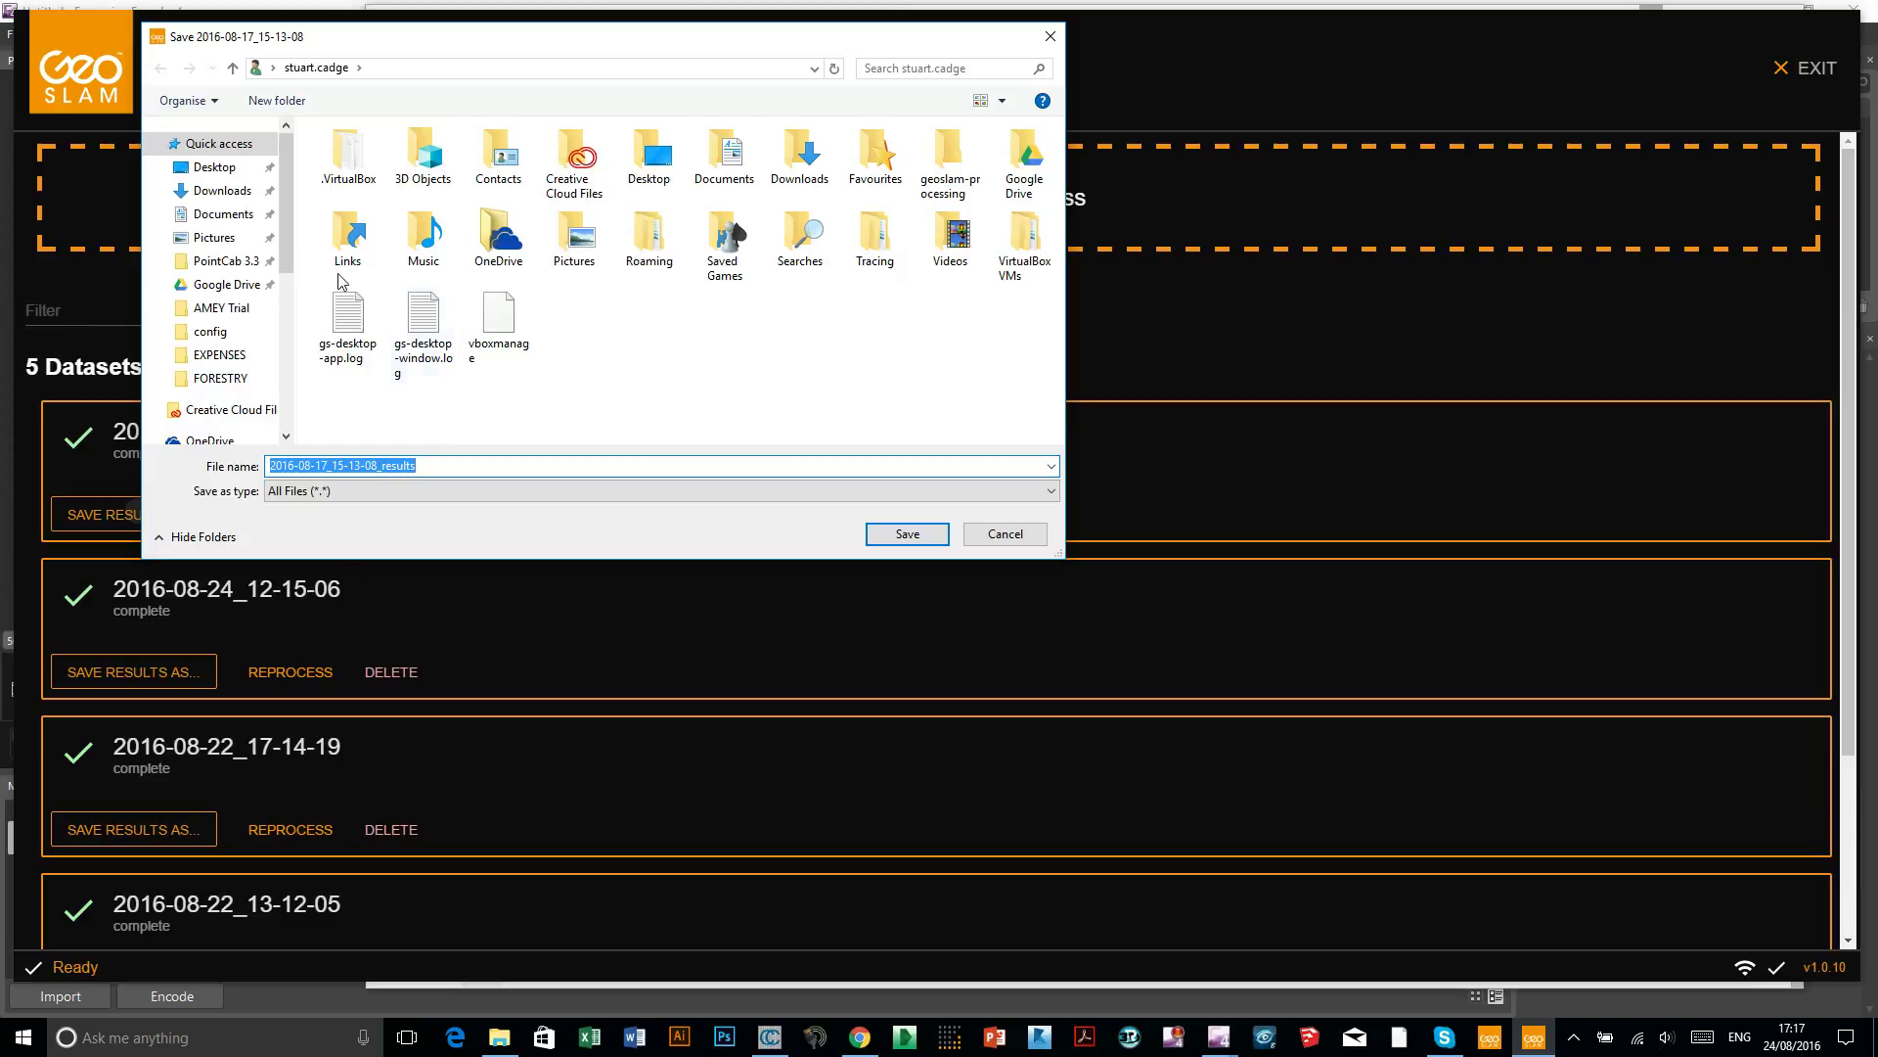
left_click(221, 168)
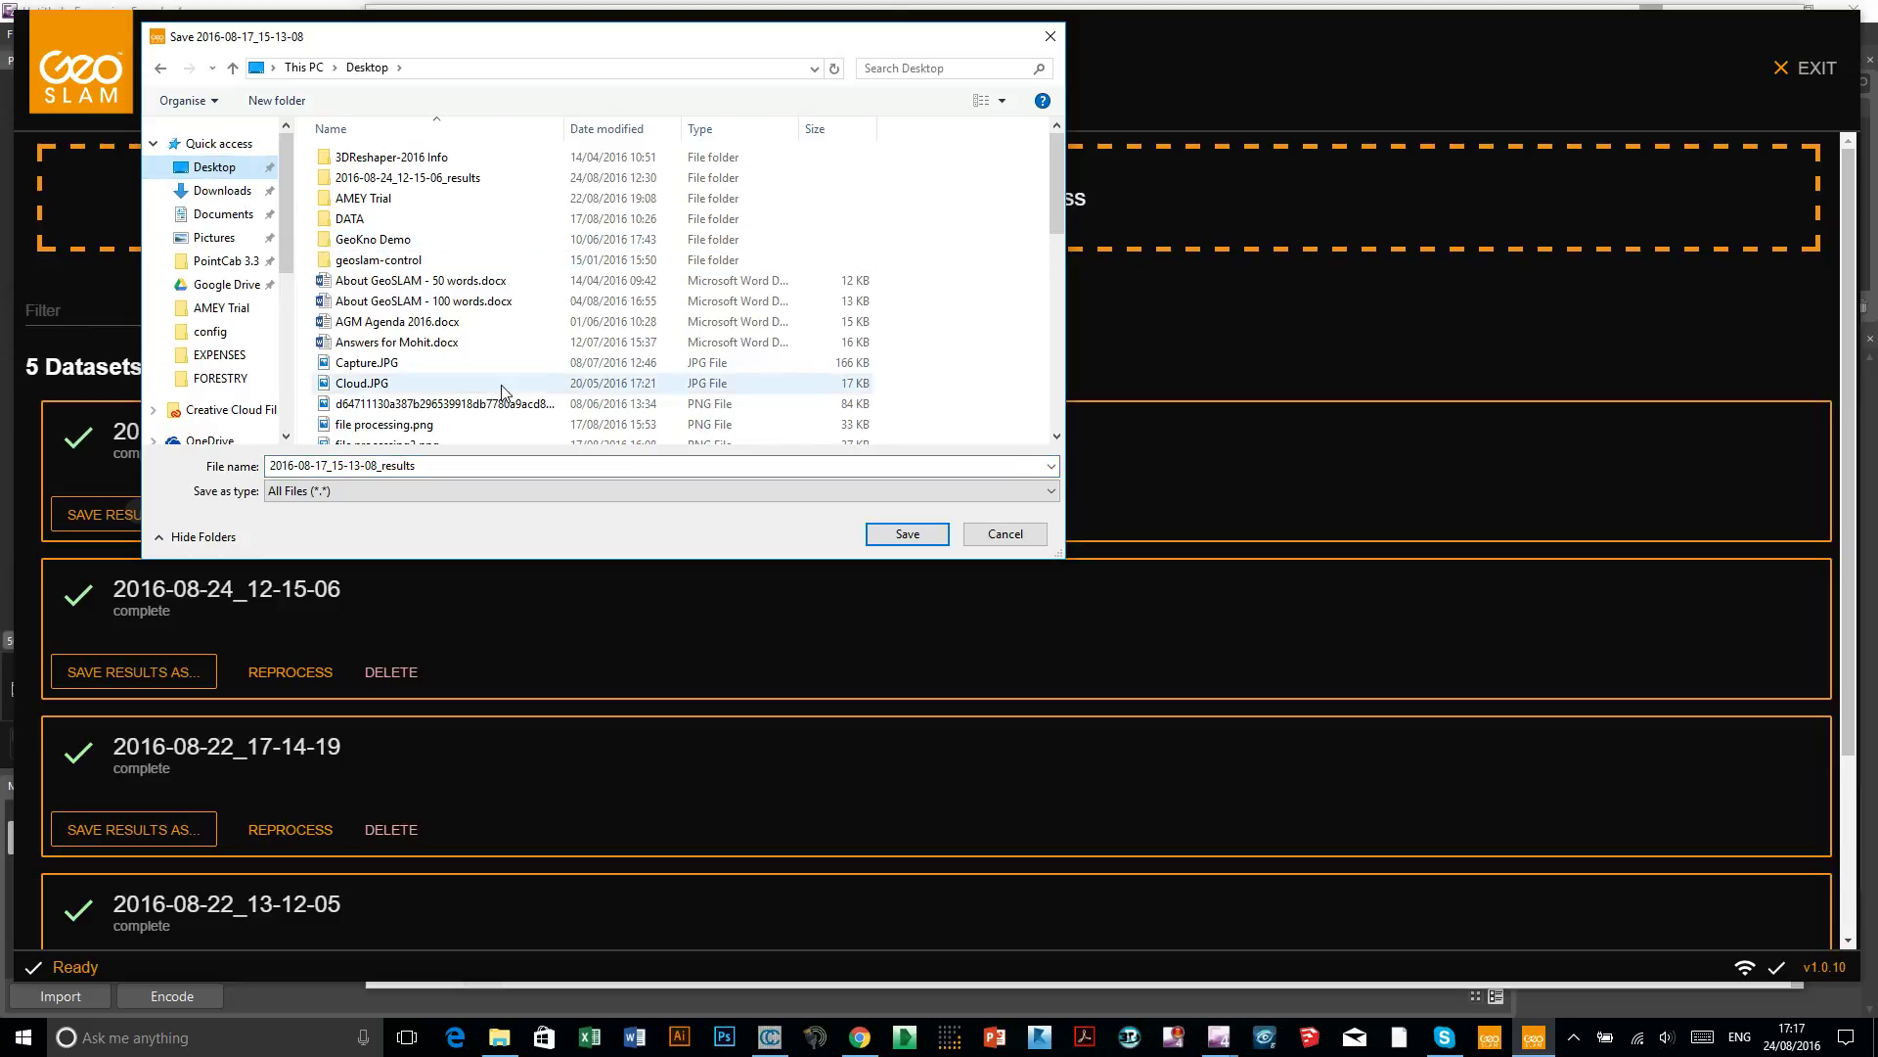
left_click(908, 534)
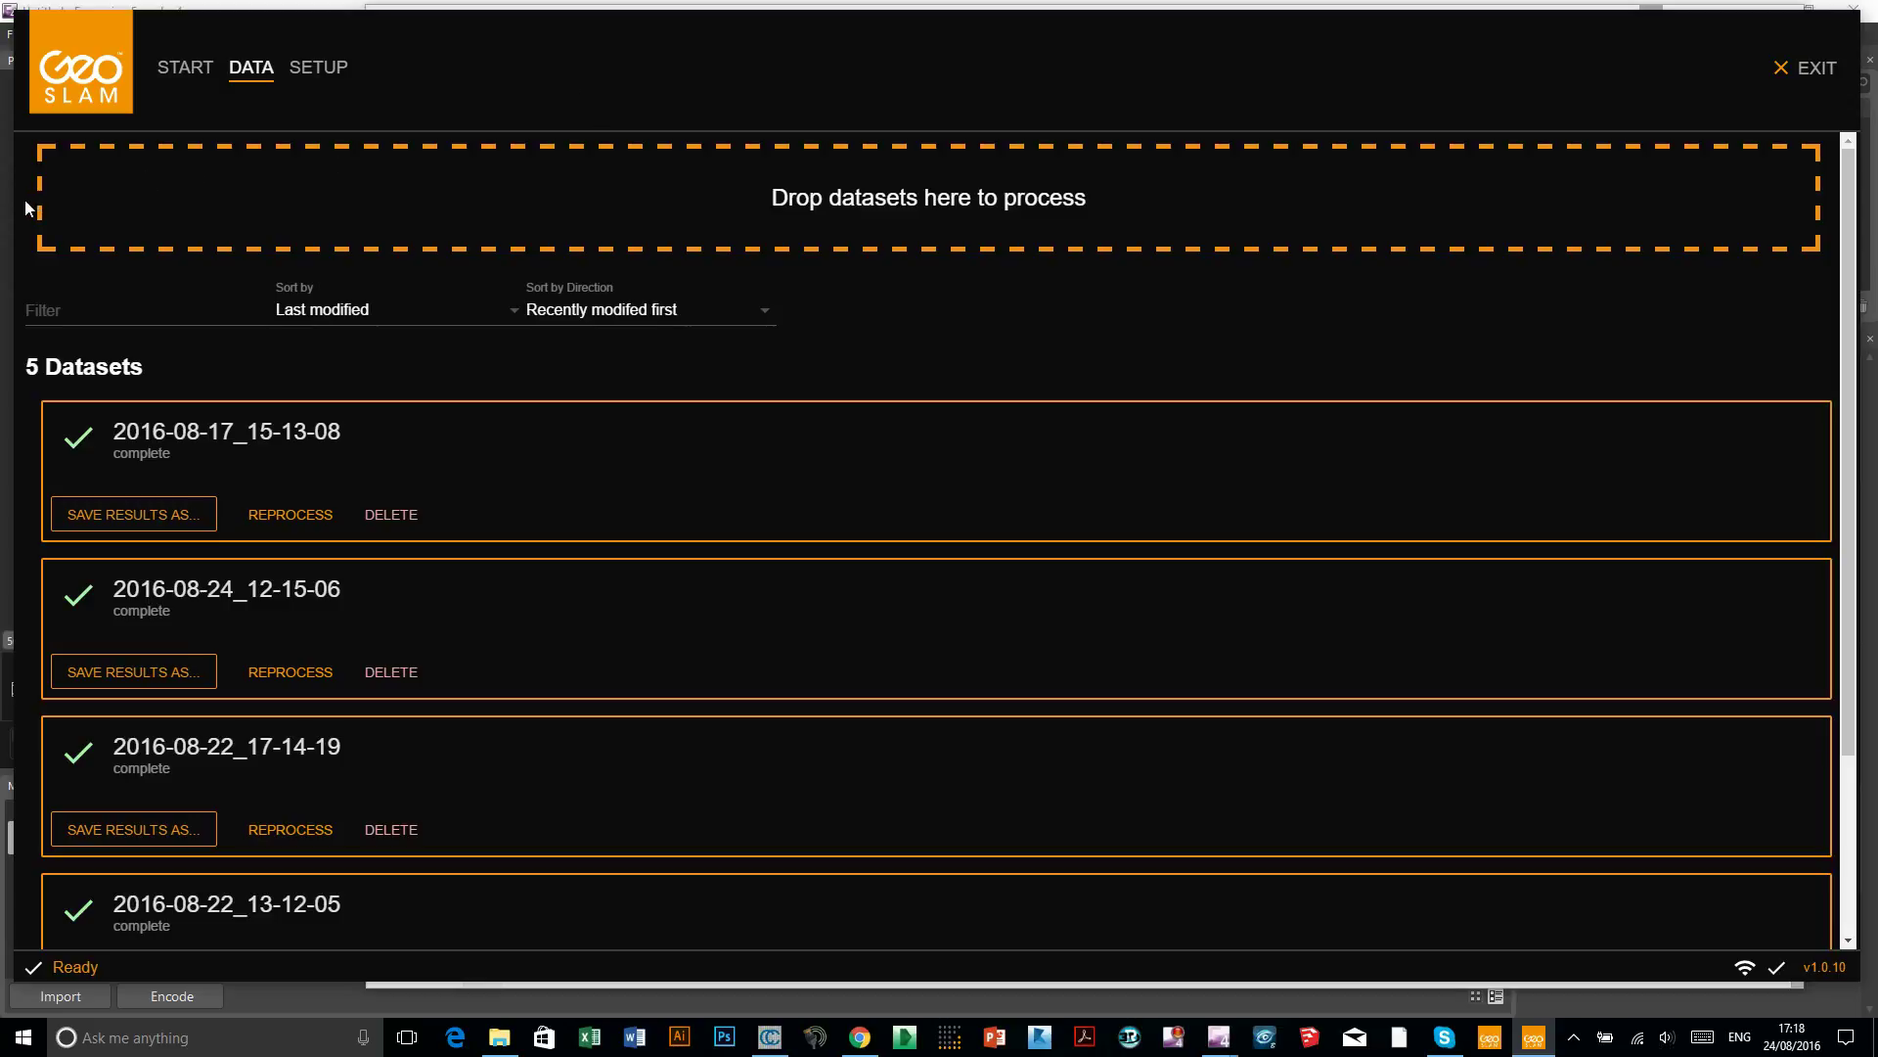
Narrow the GeoSLAM Desktop window and minimise the Expression Encoder window behind it
left_click_drag(15, 198, 819, 259)
left_click(217, 199)
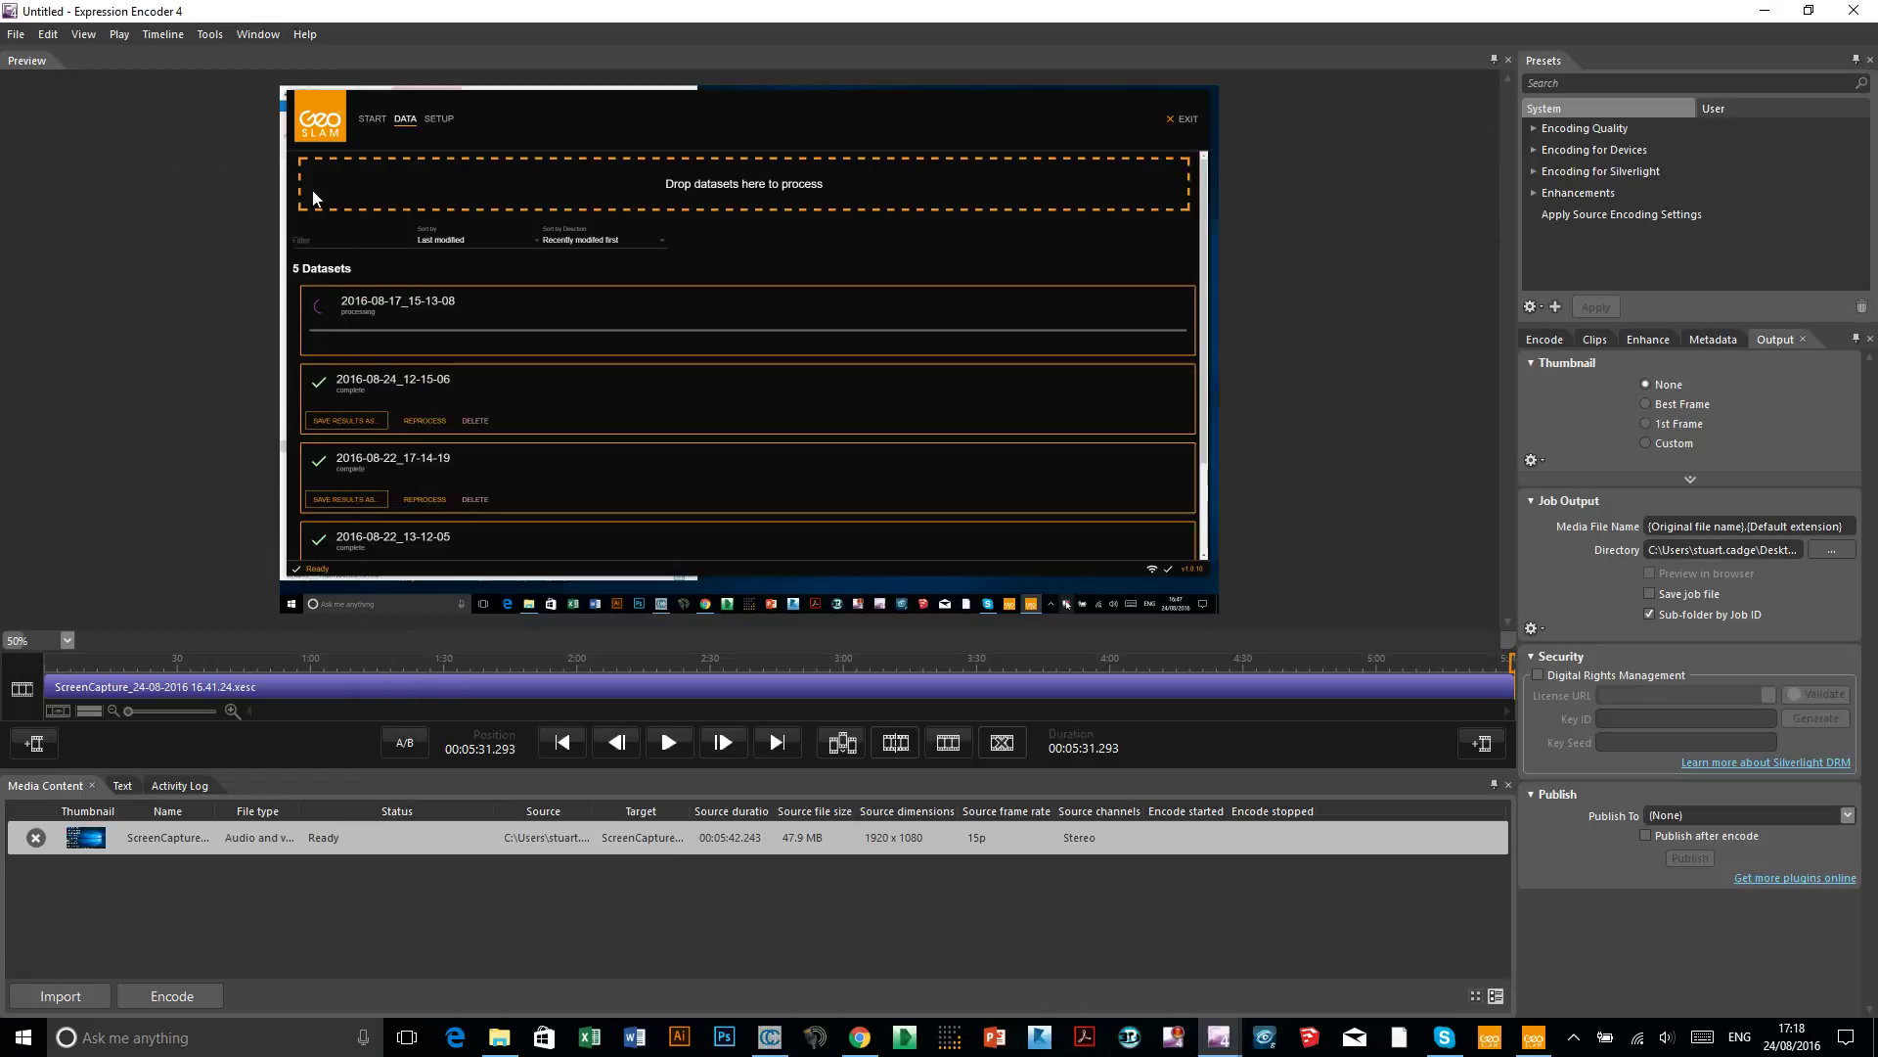
left_click(1765, 12)
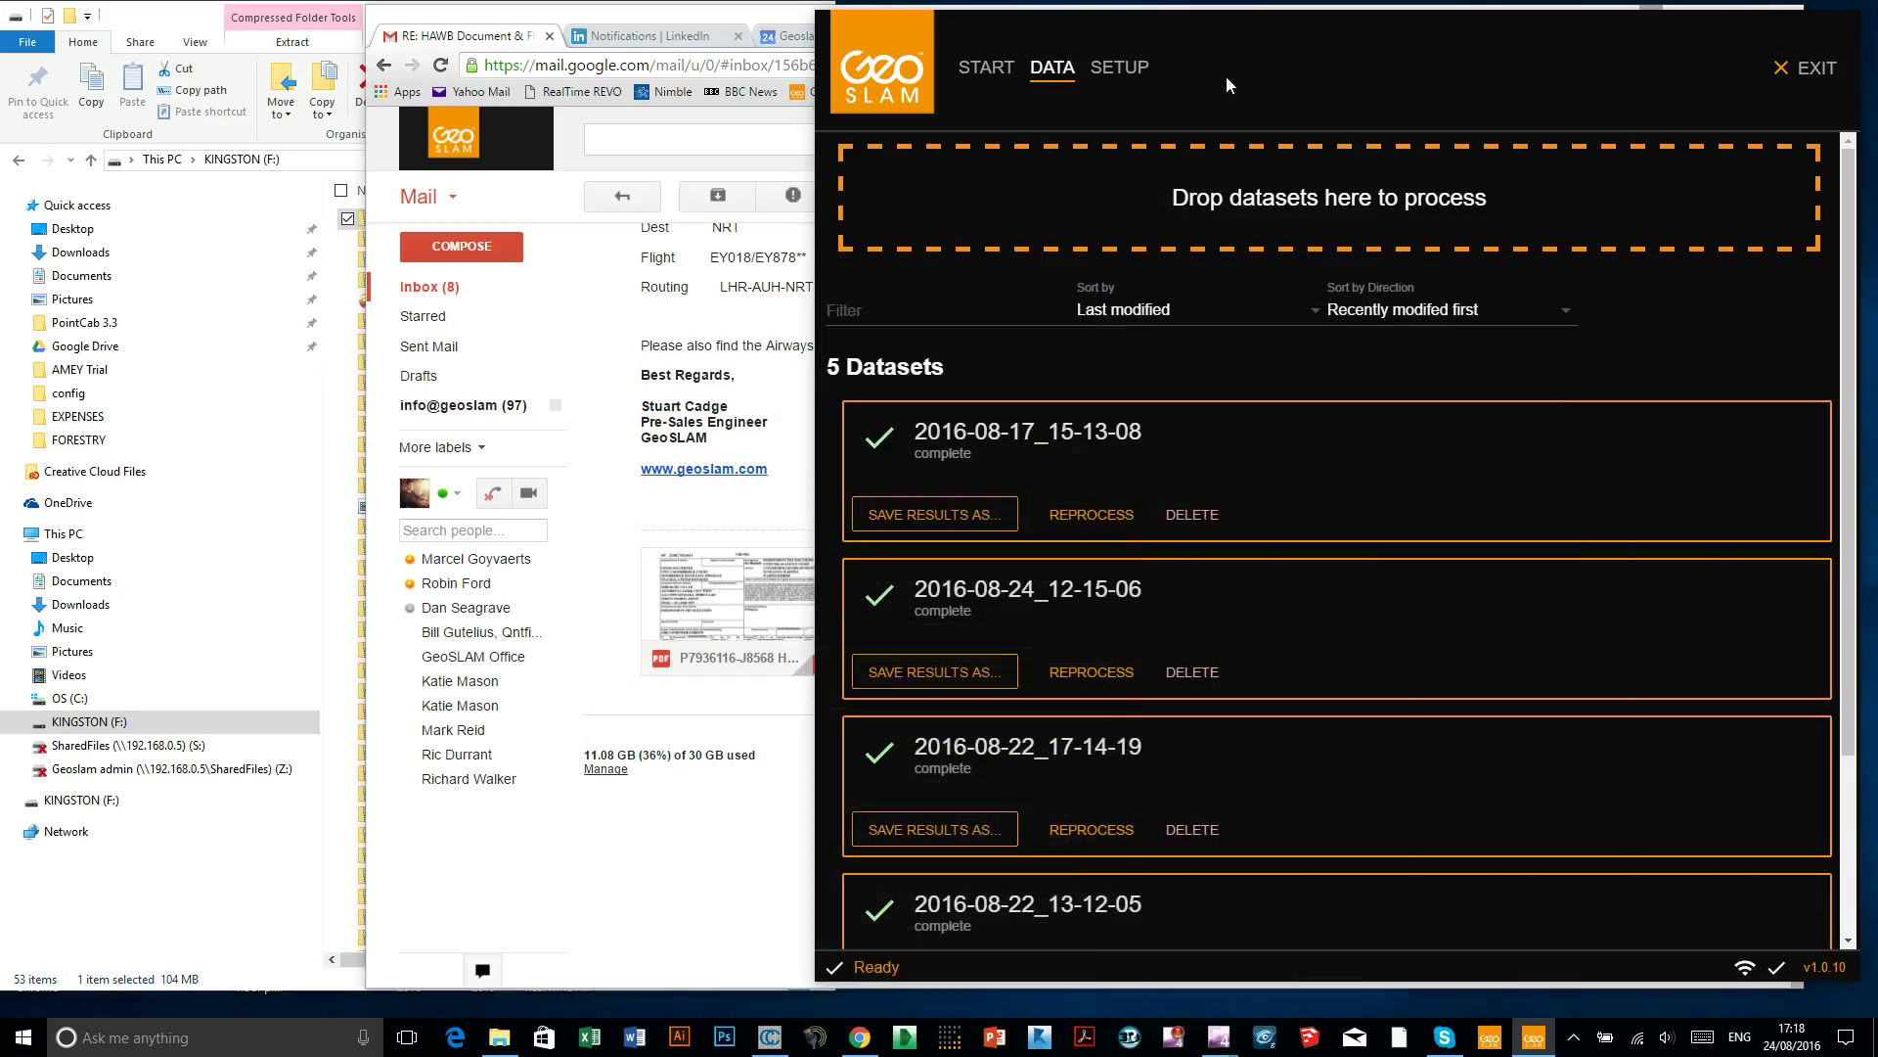
Show the Desktop folder in File Explorer and dismiss GeoSLAM Desktop's save-complete message without opening the results
left_click(203, 24)
left_click(80, 235)
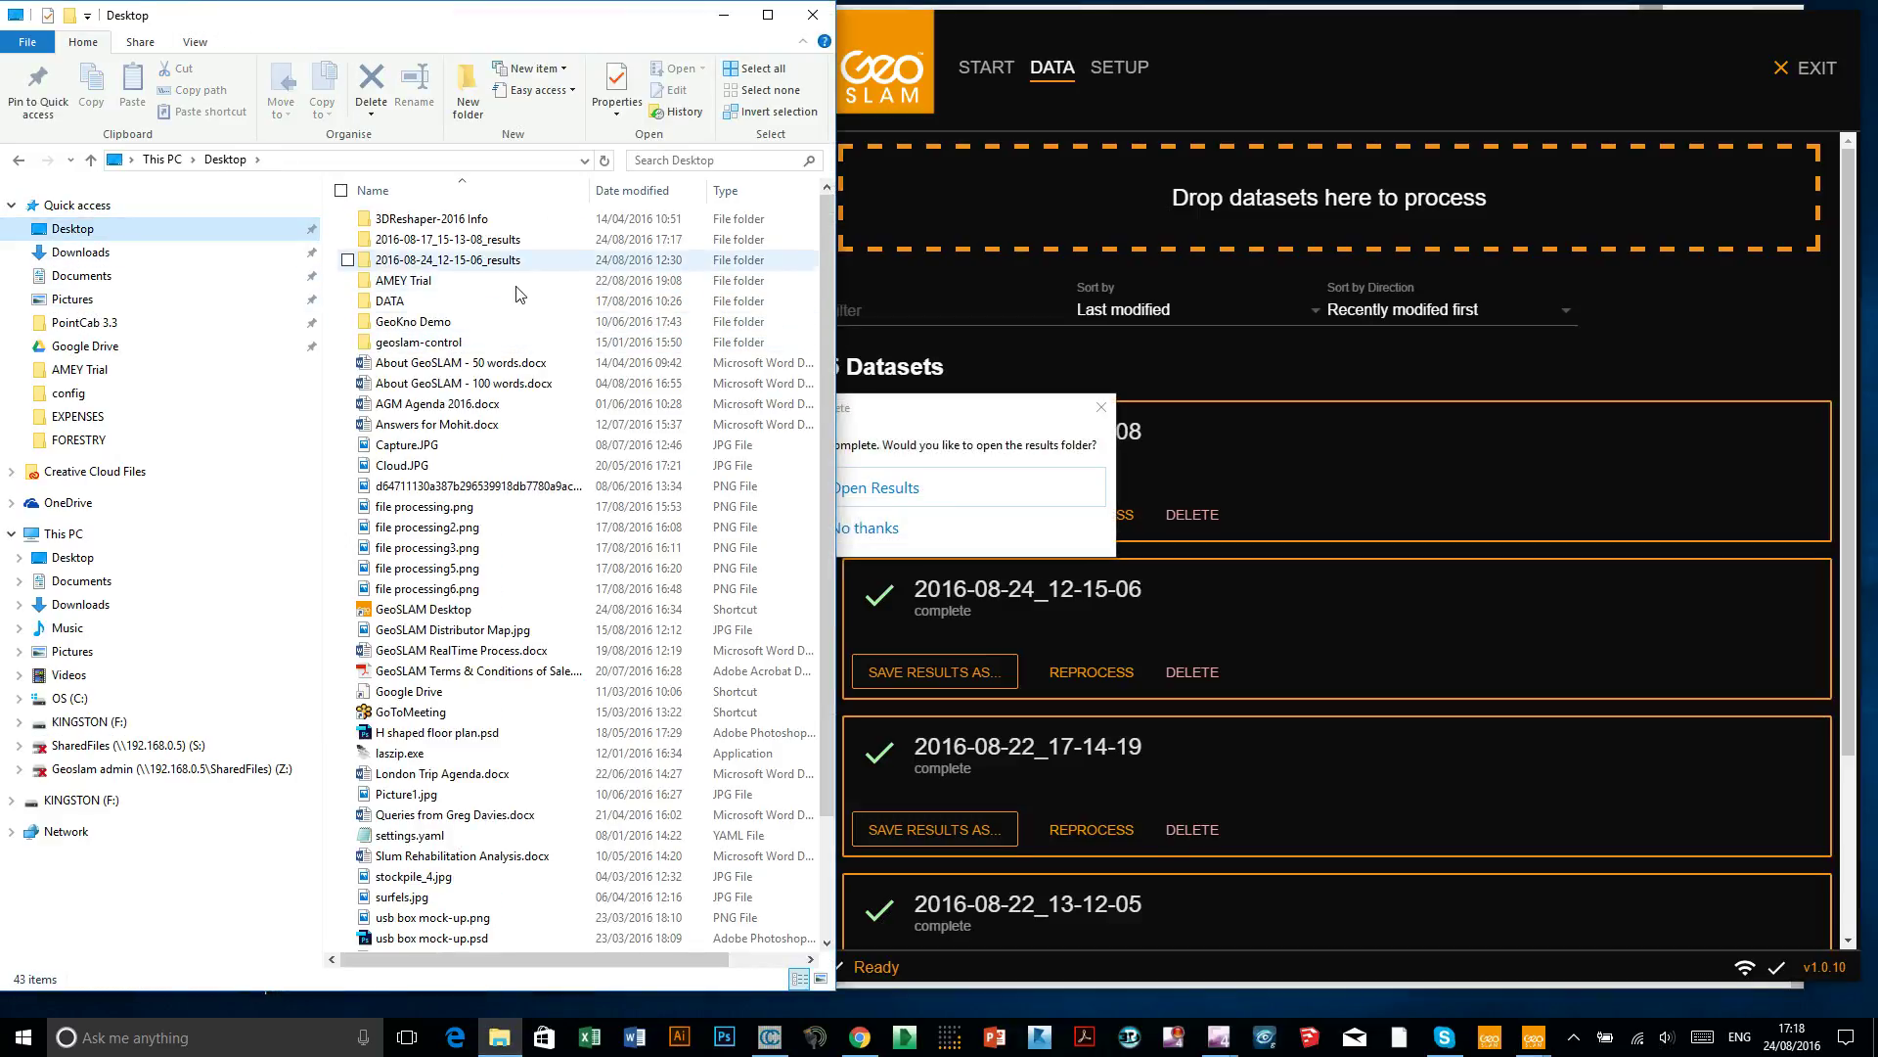
left_click_drag(945, 415, 1328, 387)
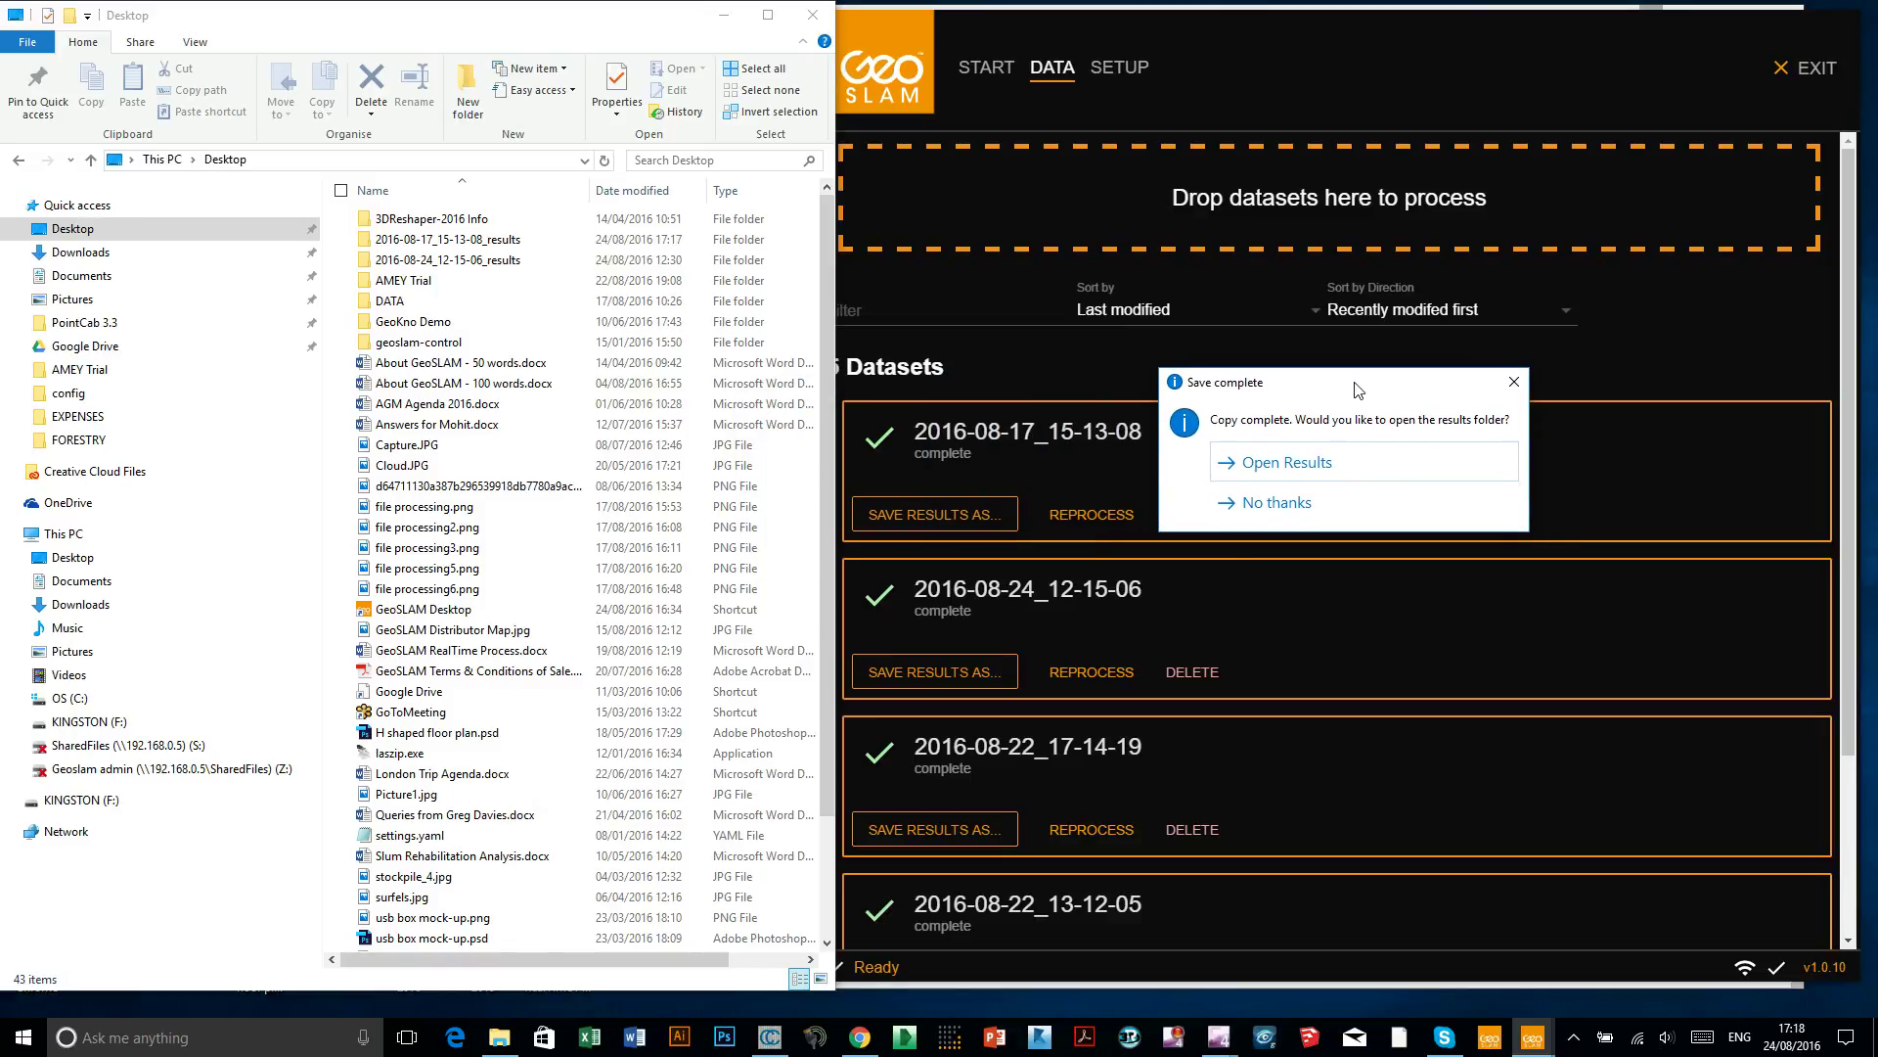
left_click(989, 34)
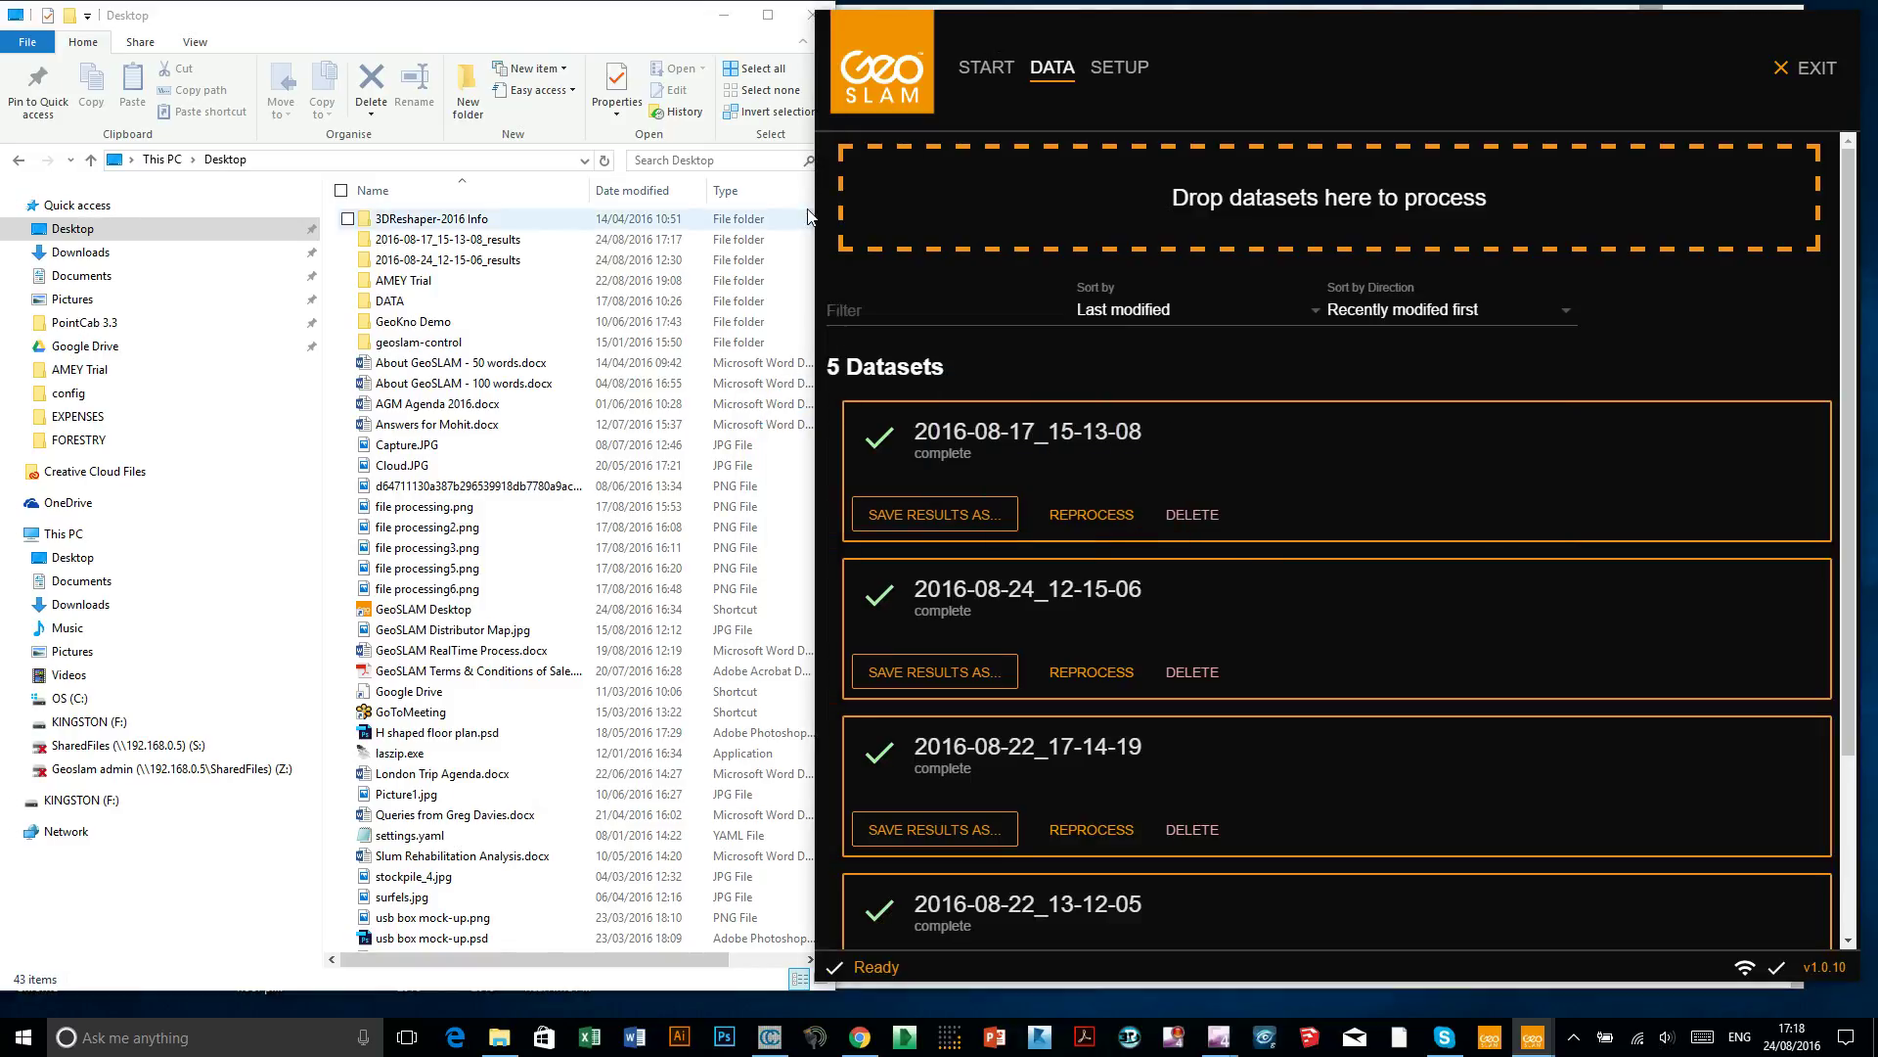
Move GeoSLAM Desktop aside, open the 2016-08-17_15-13-08_results folder in File Explorer, widened to show file sizes, and select 2016-08-17_15-13-08.las
left_click_drag(816, 216, 389, 176)
left_click_drag(967, 39, 1065, 41)
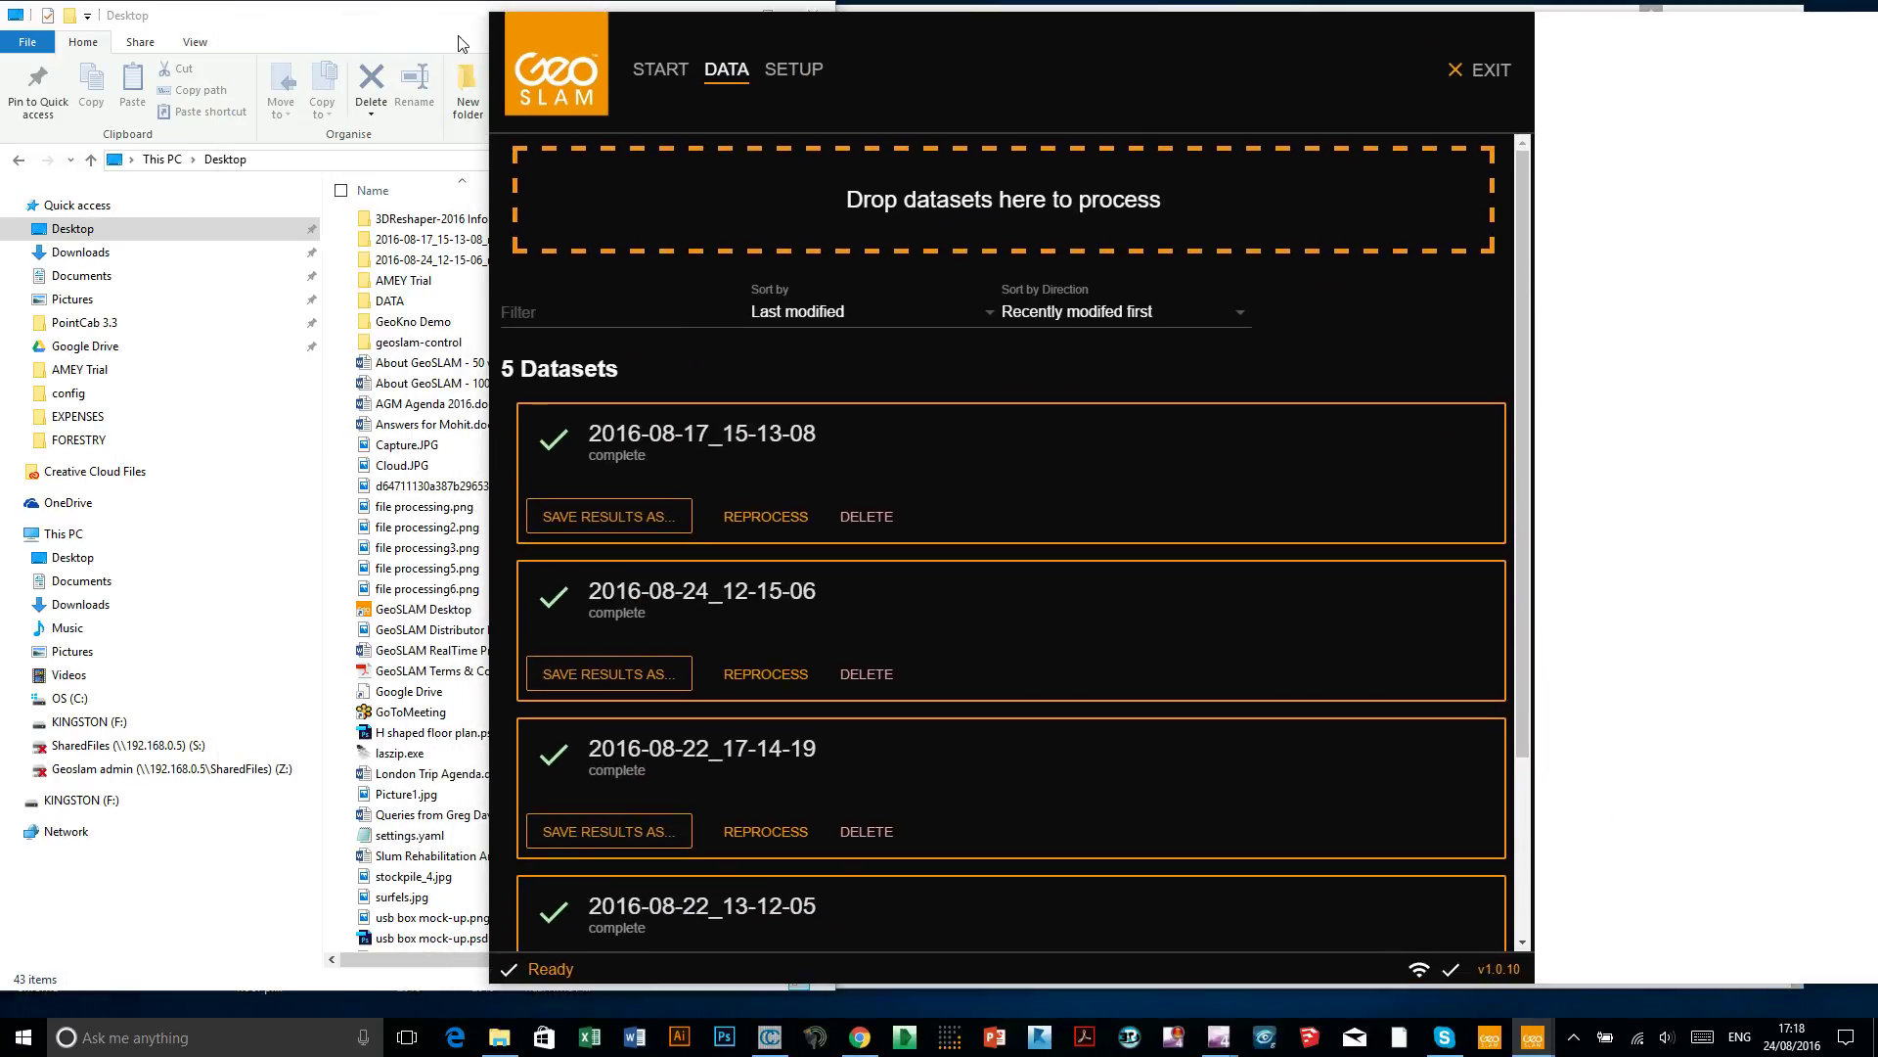
left_click(480, 57)
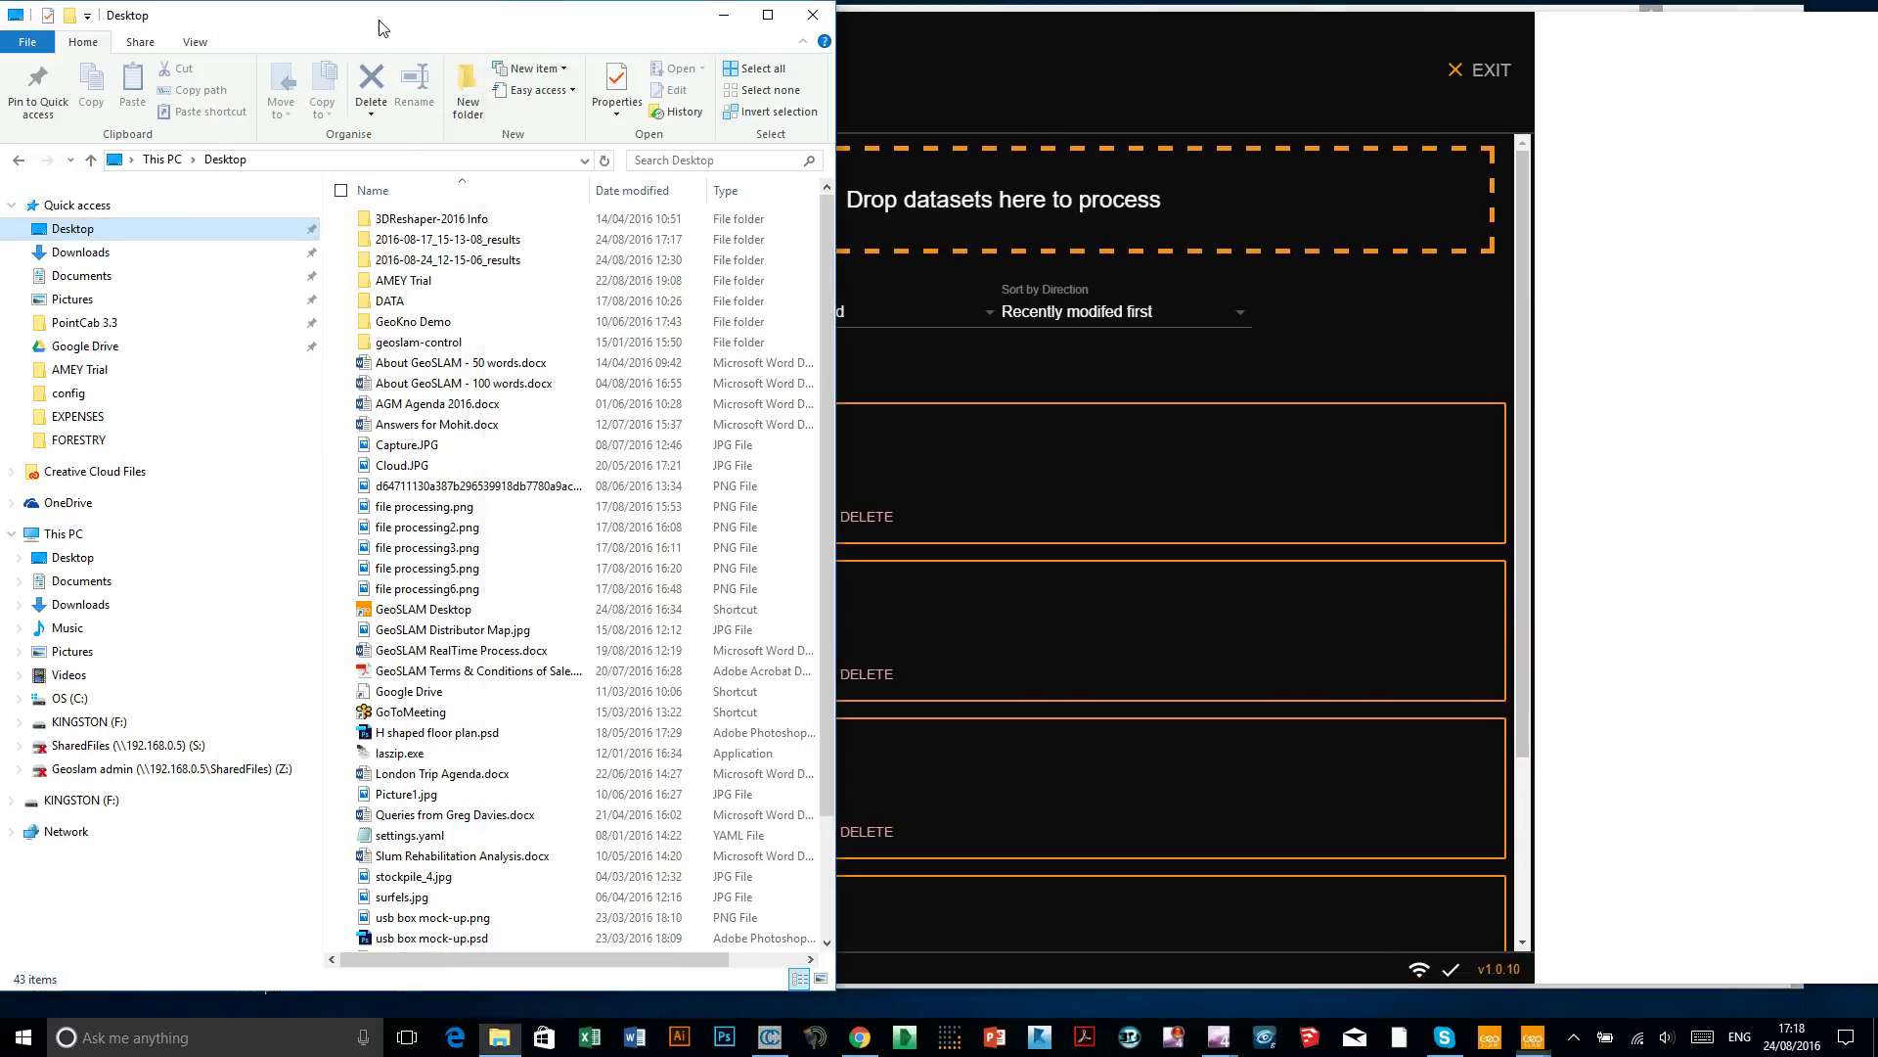
double_click(432, 242)
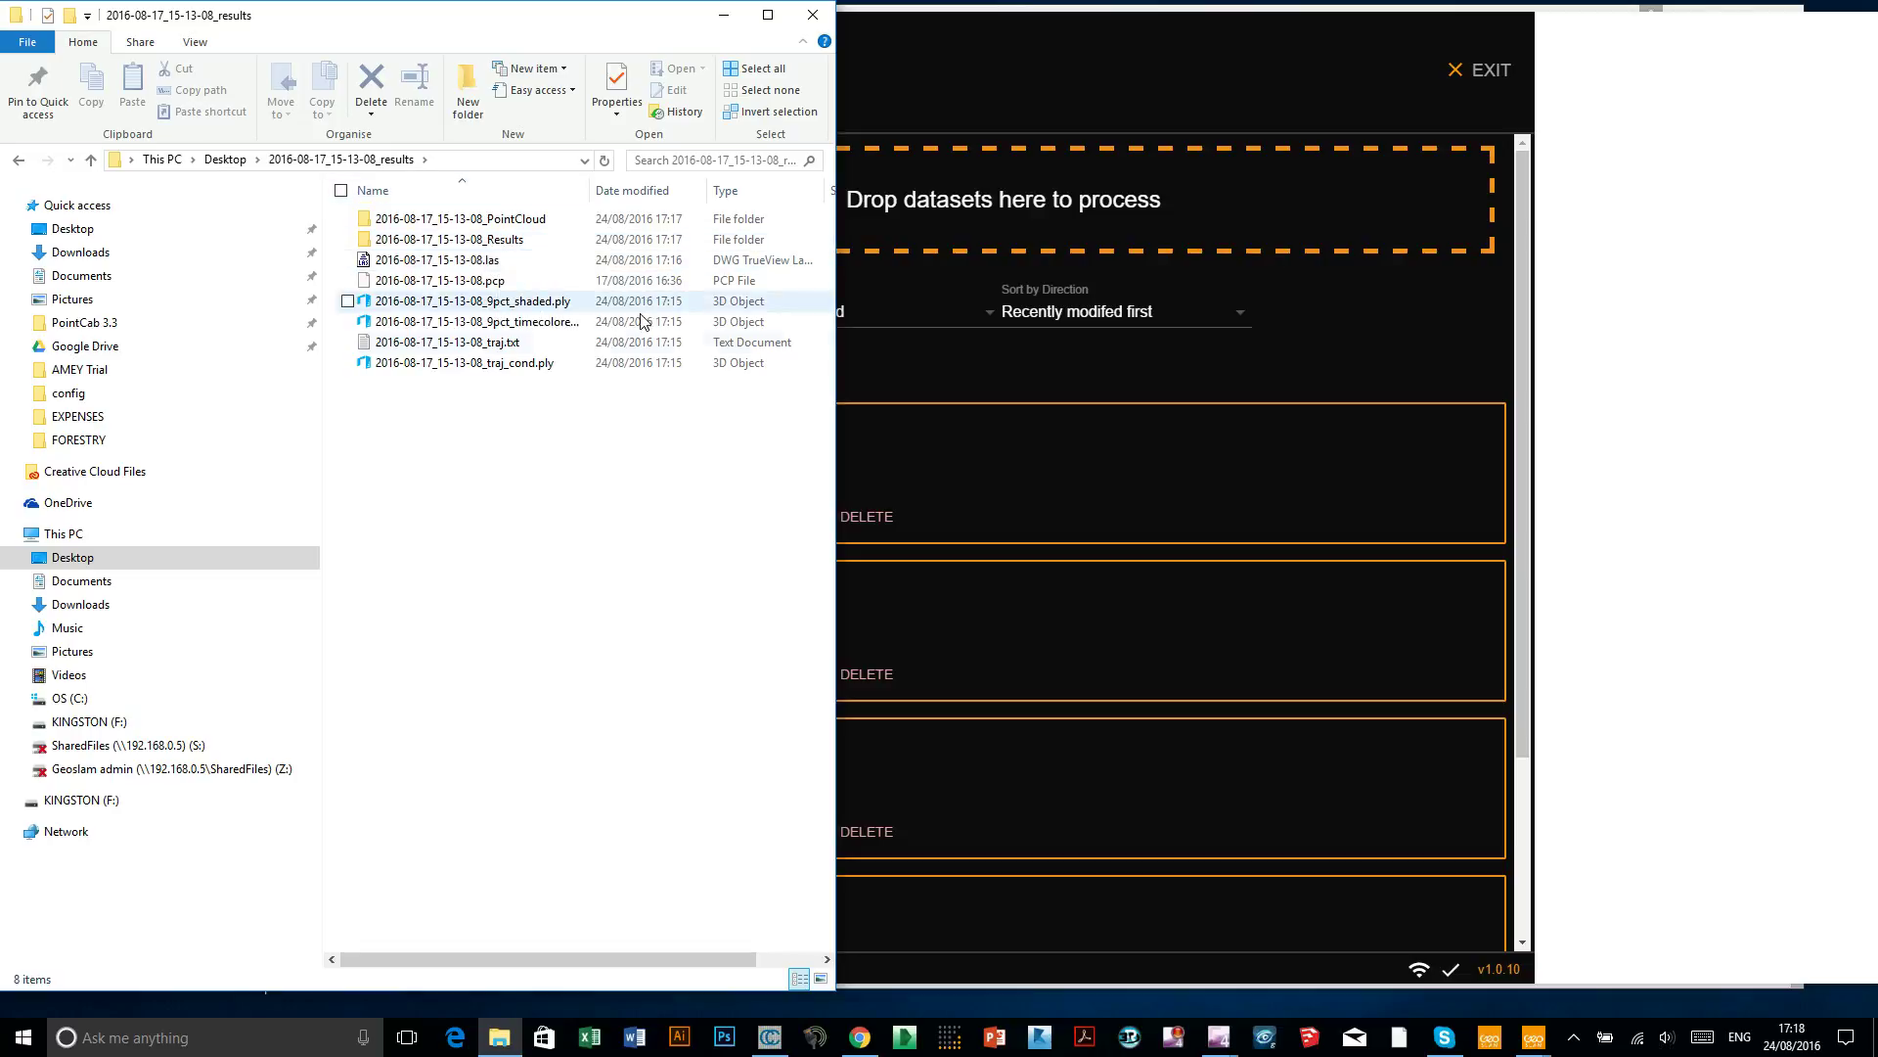
left_click_drag(837, 375, 931, 398)
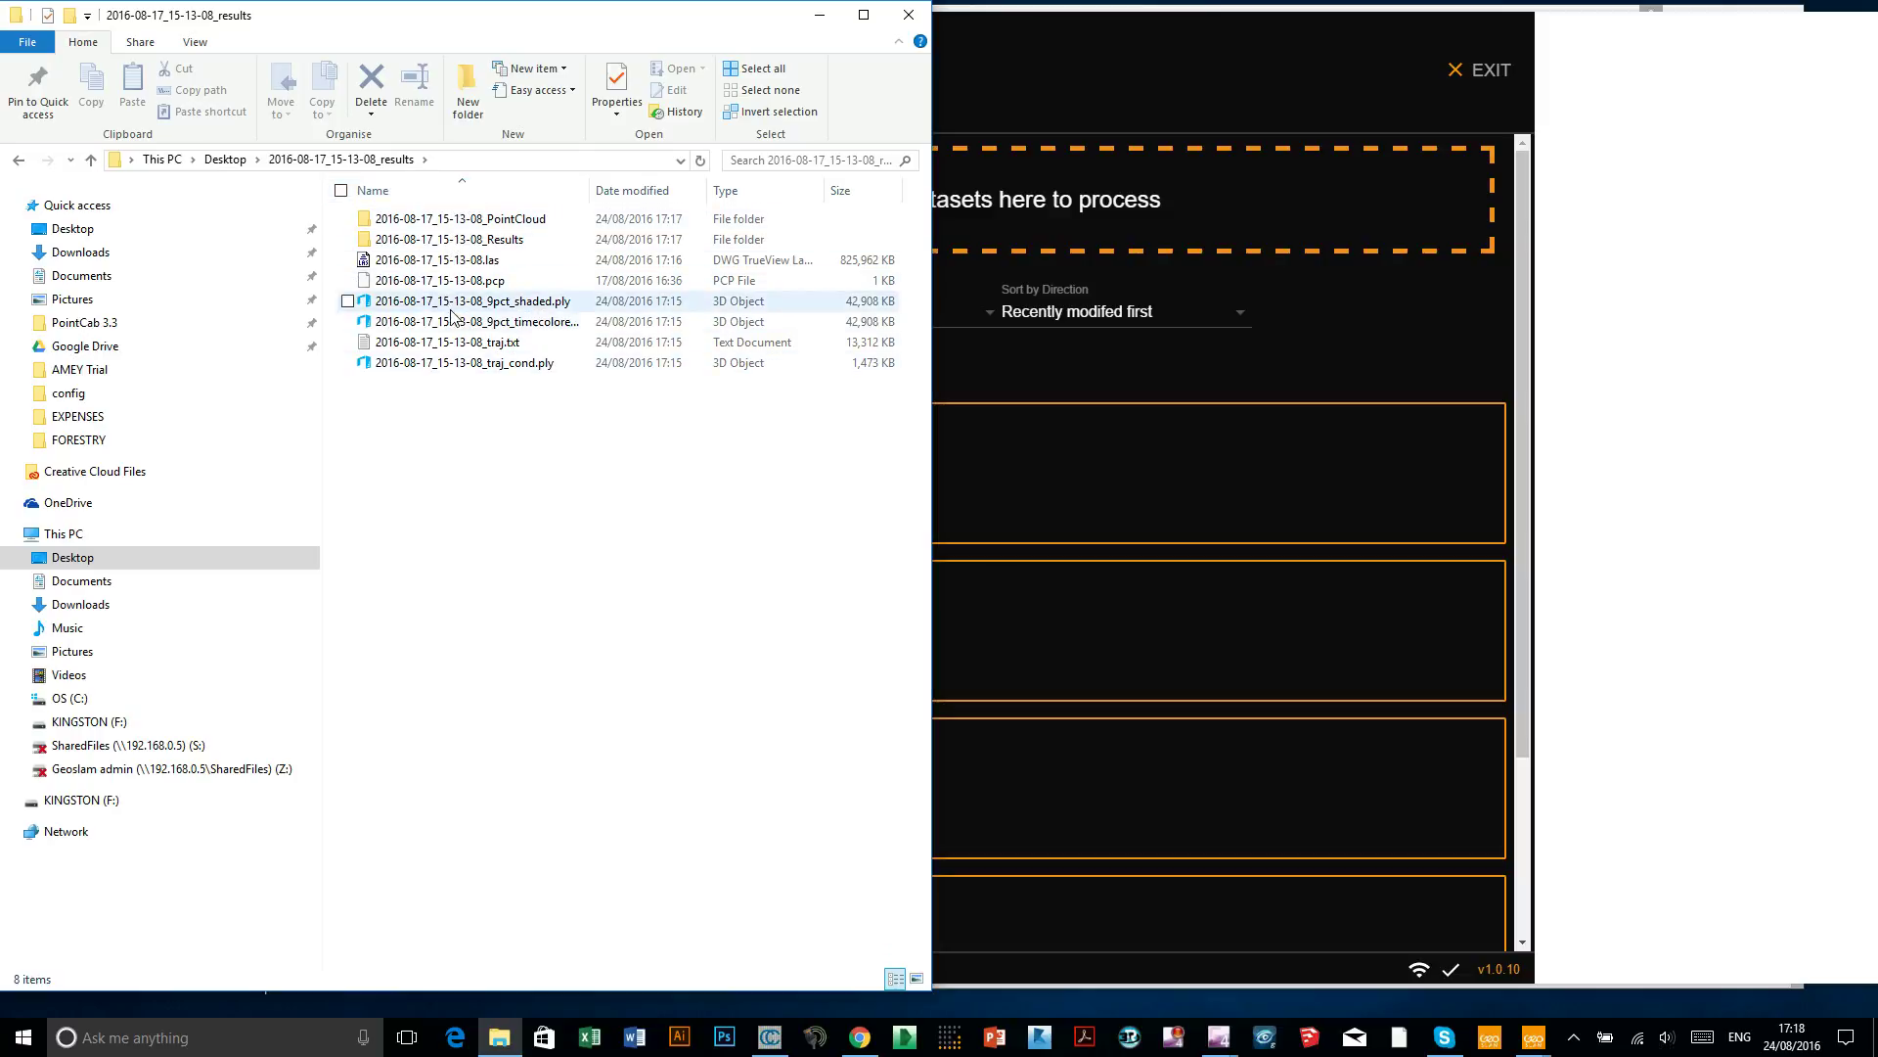
left_click(464, 262)
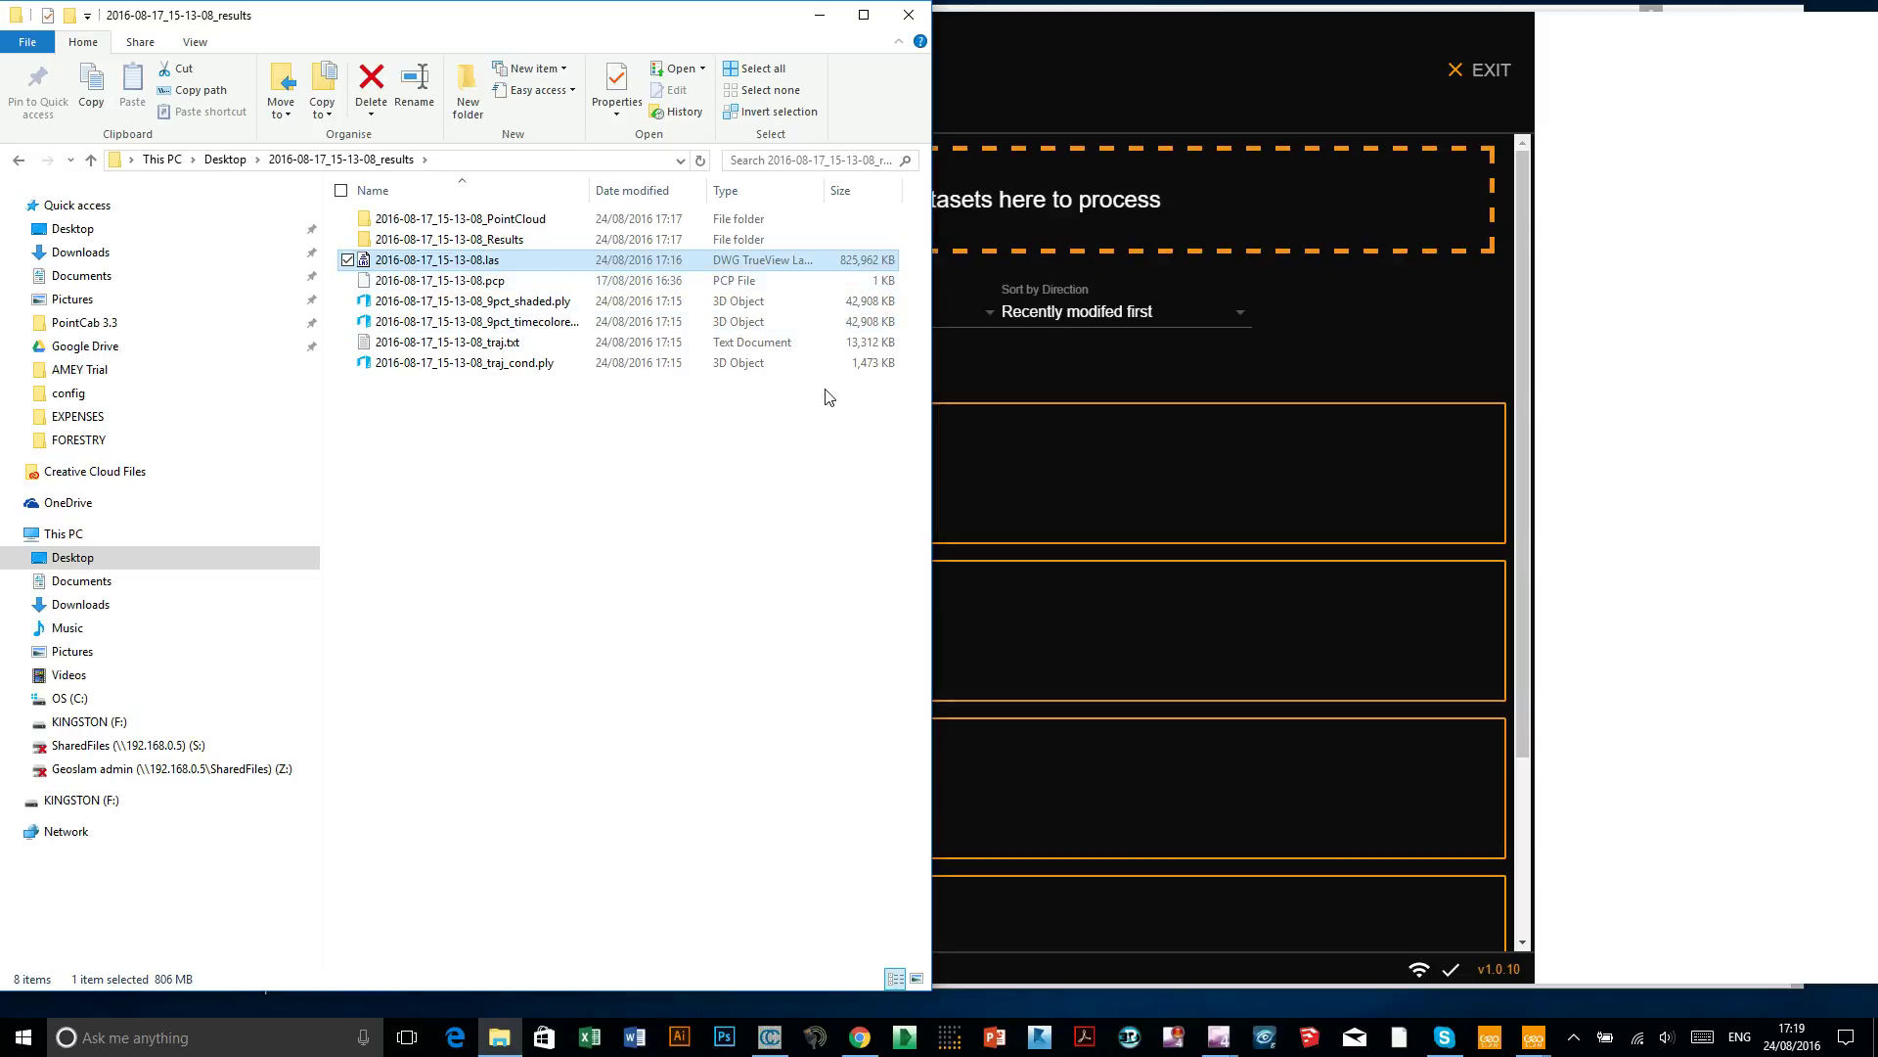
Switch to Chrome and examine GeoSLAM's Aug 17 Twitter posts on data processing, including the enlarged point cloud image of the surveyed office
left_click(860, 1037)
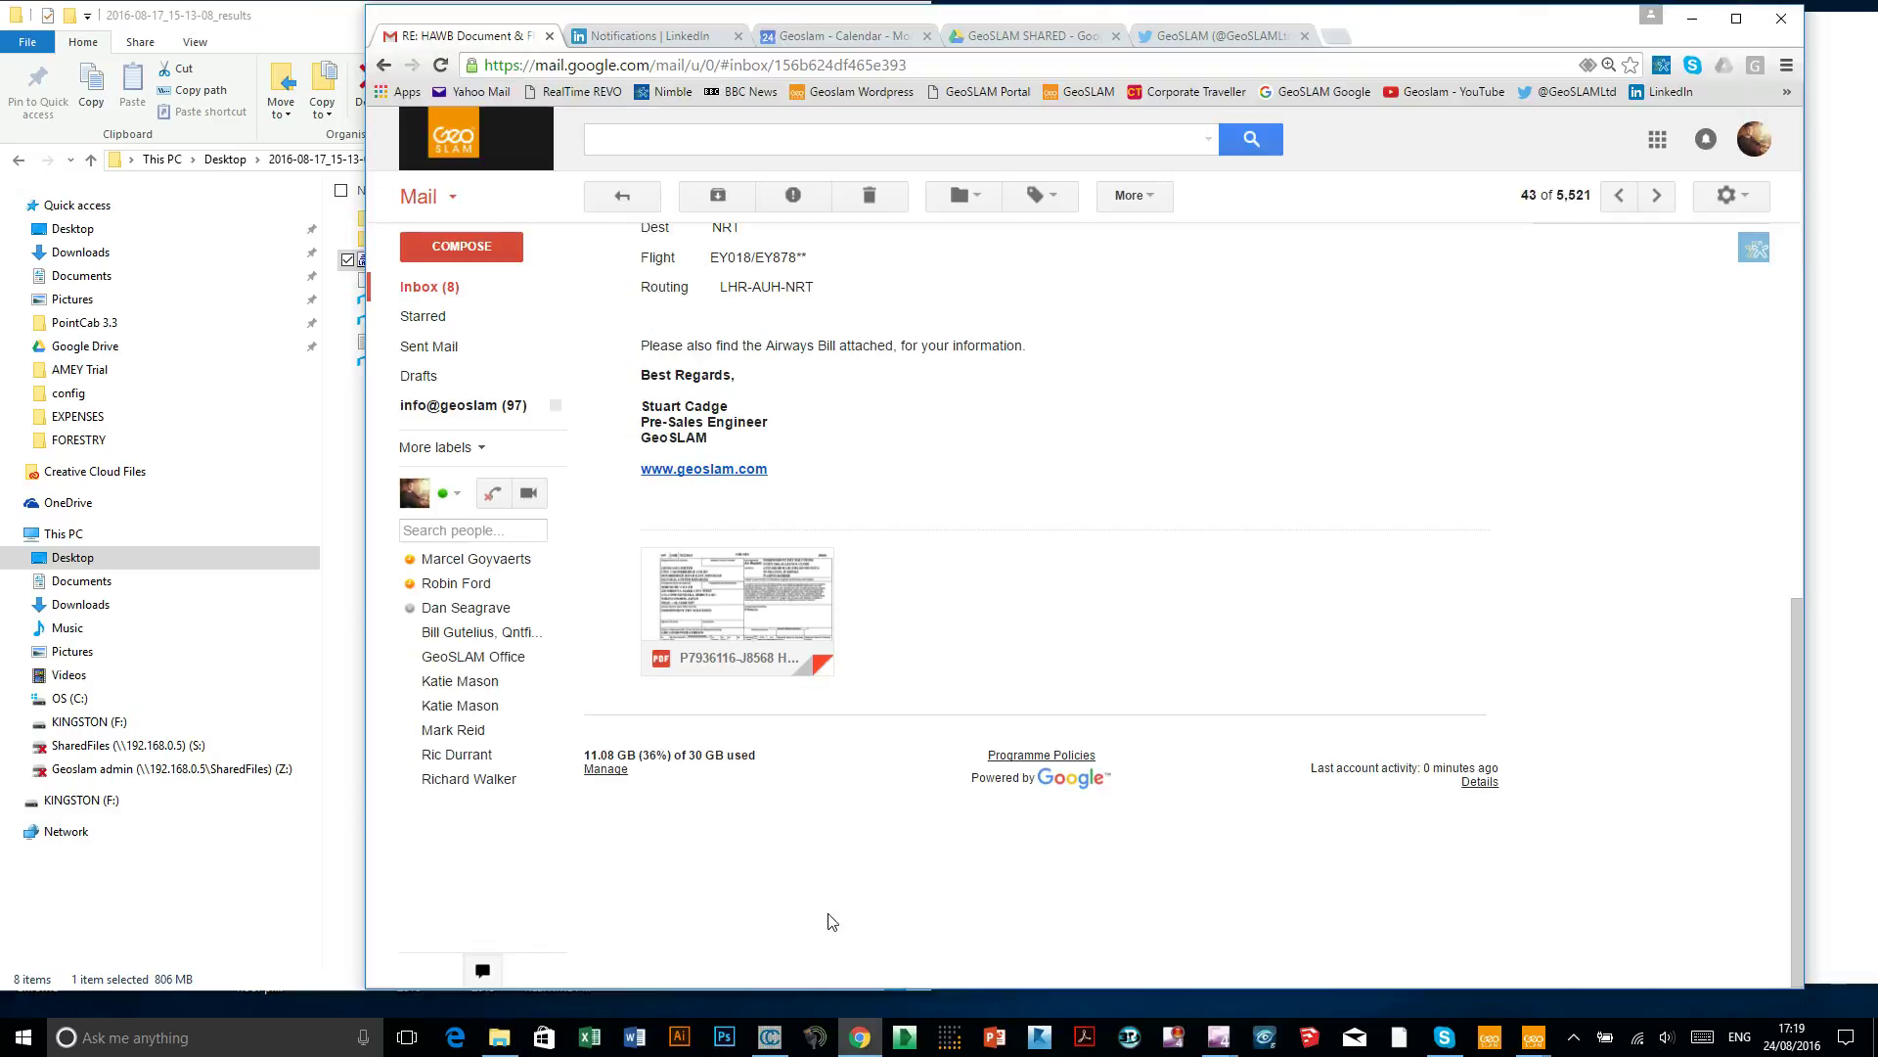
left_click(1176, 33)
scroll(1179, 492, "down", 15)
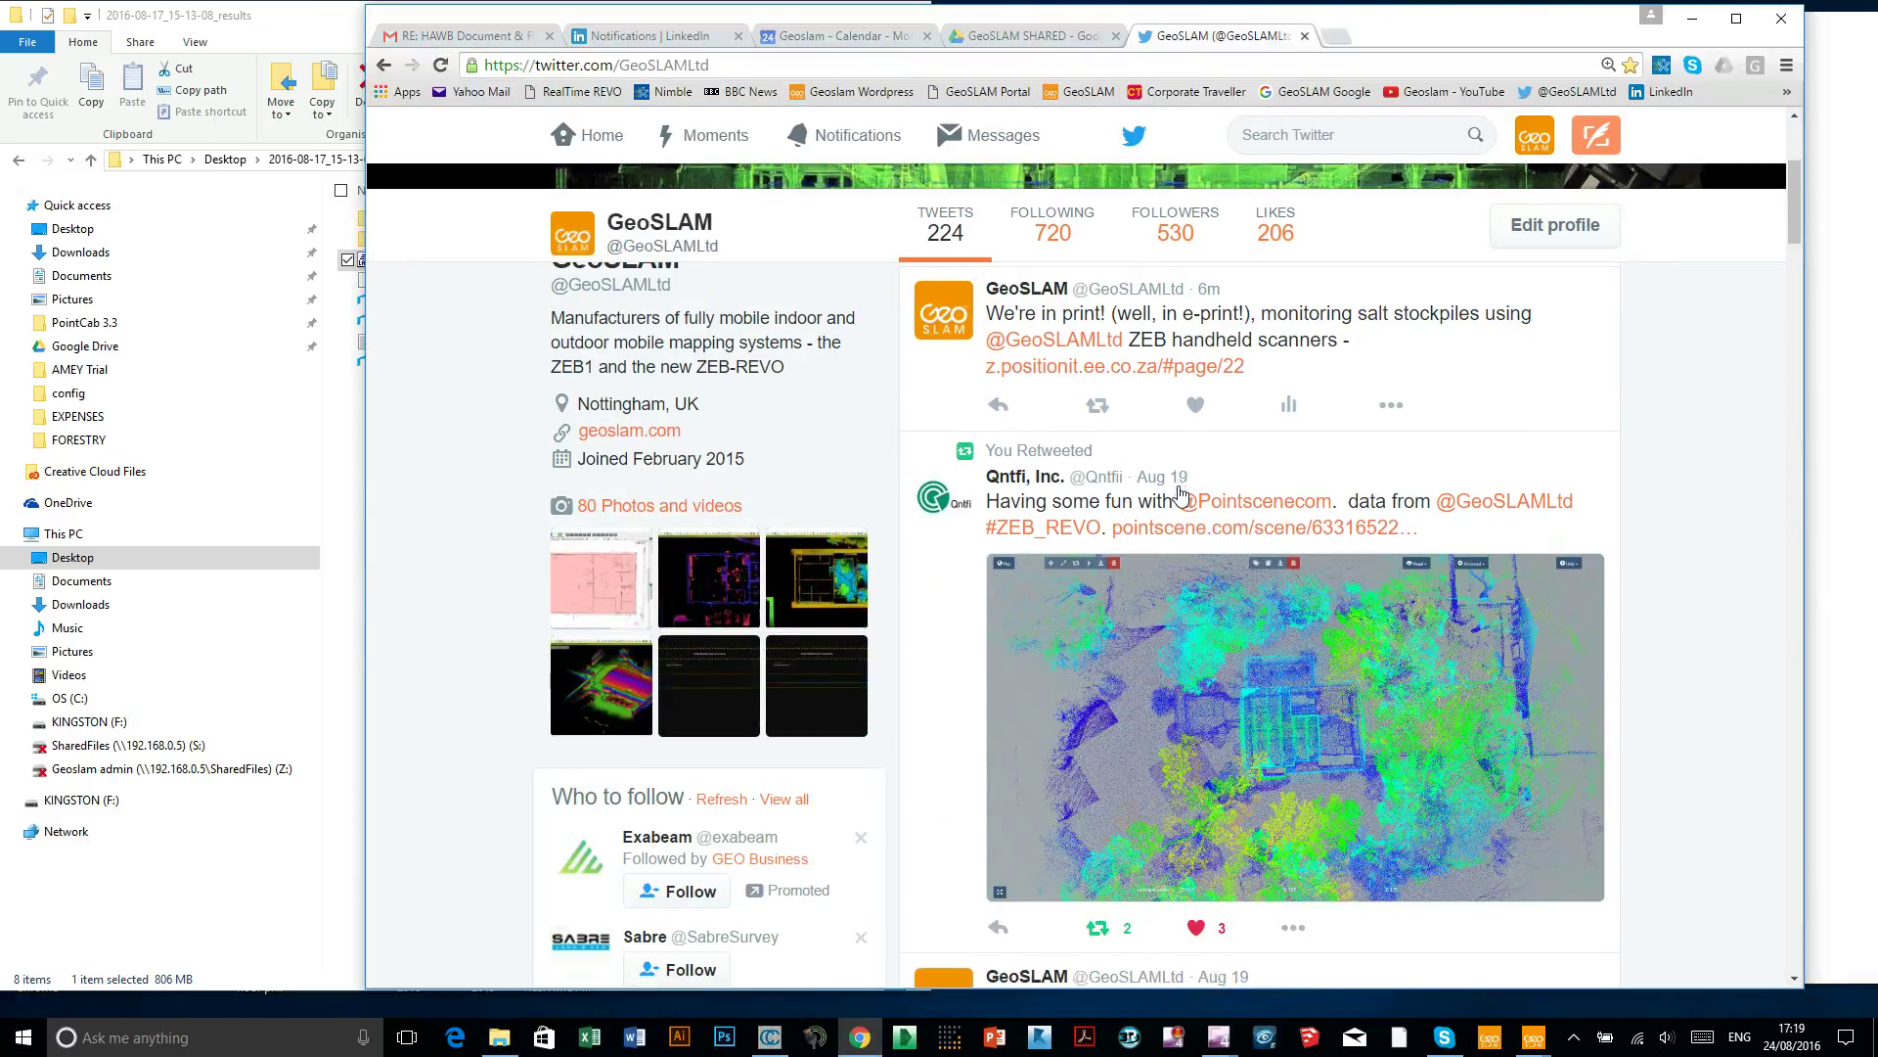
scroll(1179, 493, "down", 9)
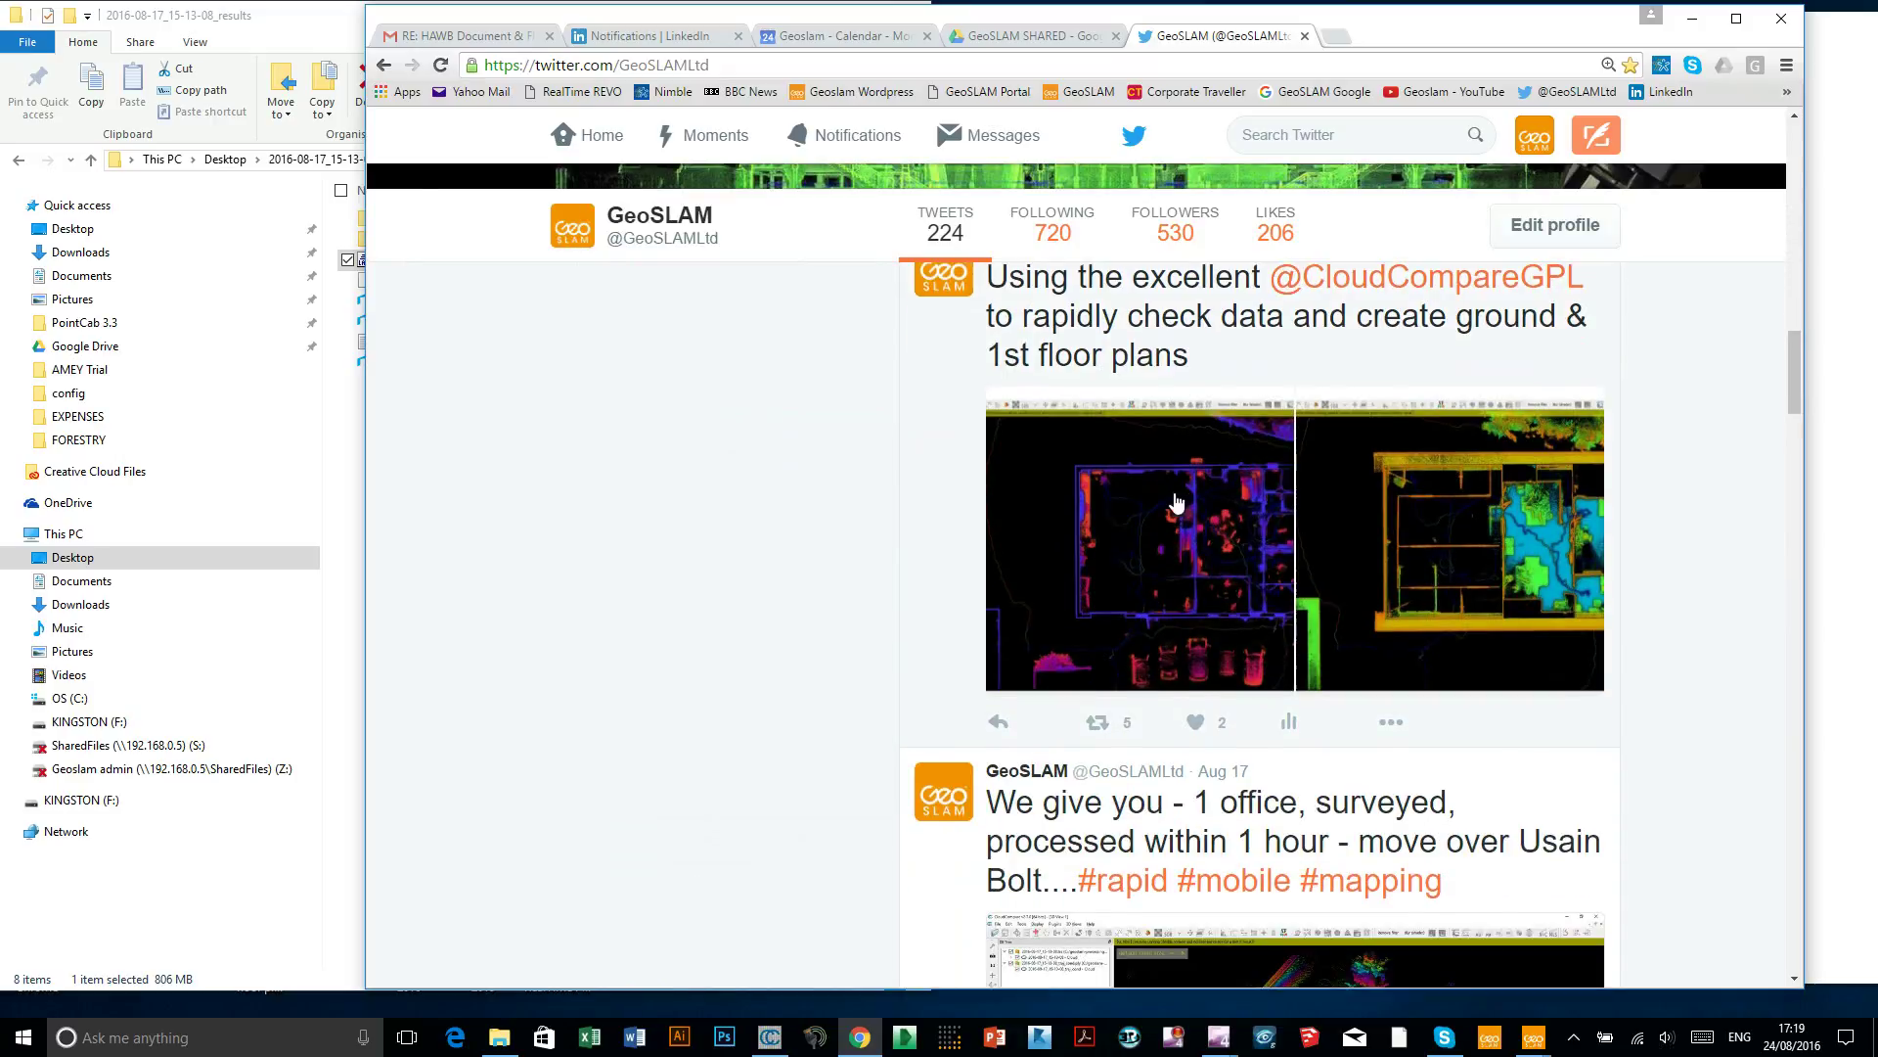
scroll(977, 496, "down", 1)
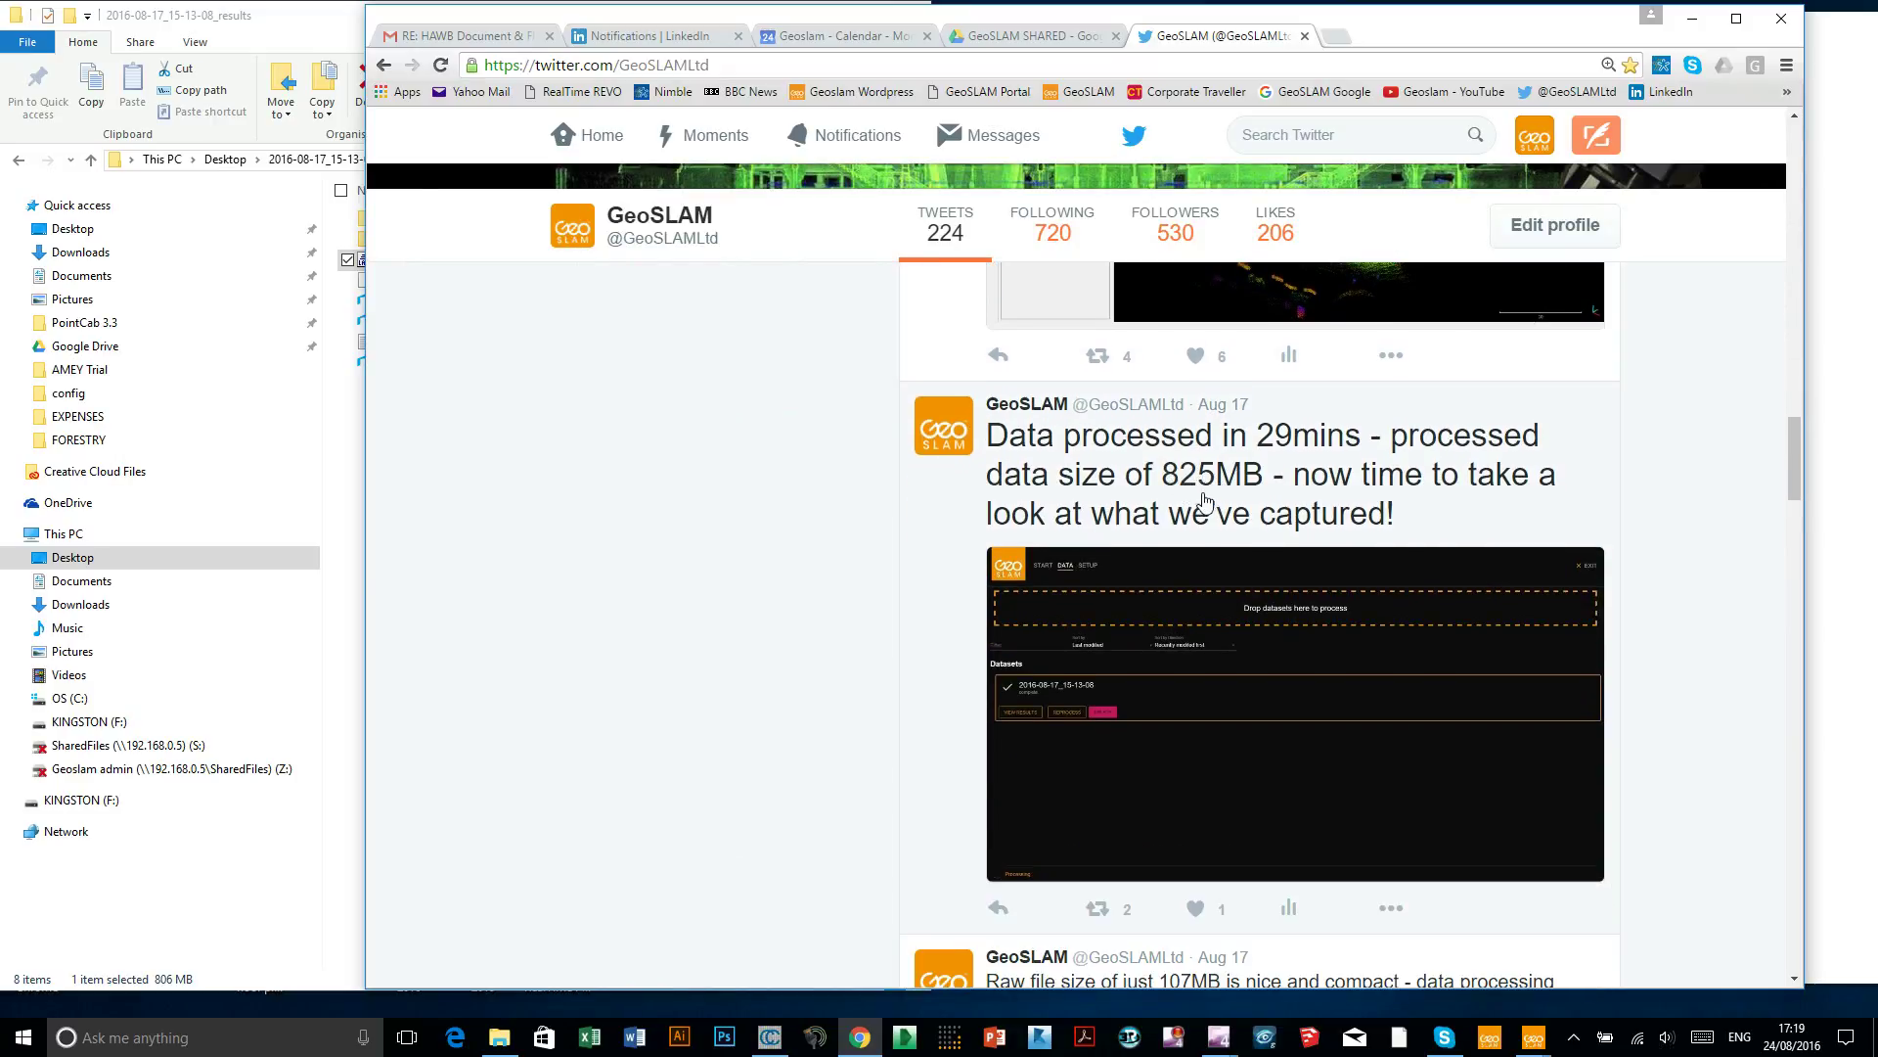
scroll(1192, 507, "up", 5)
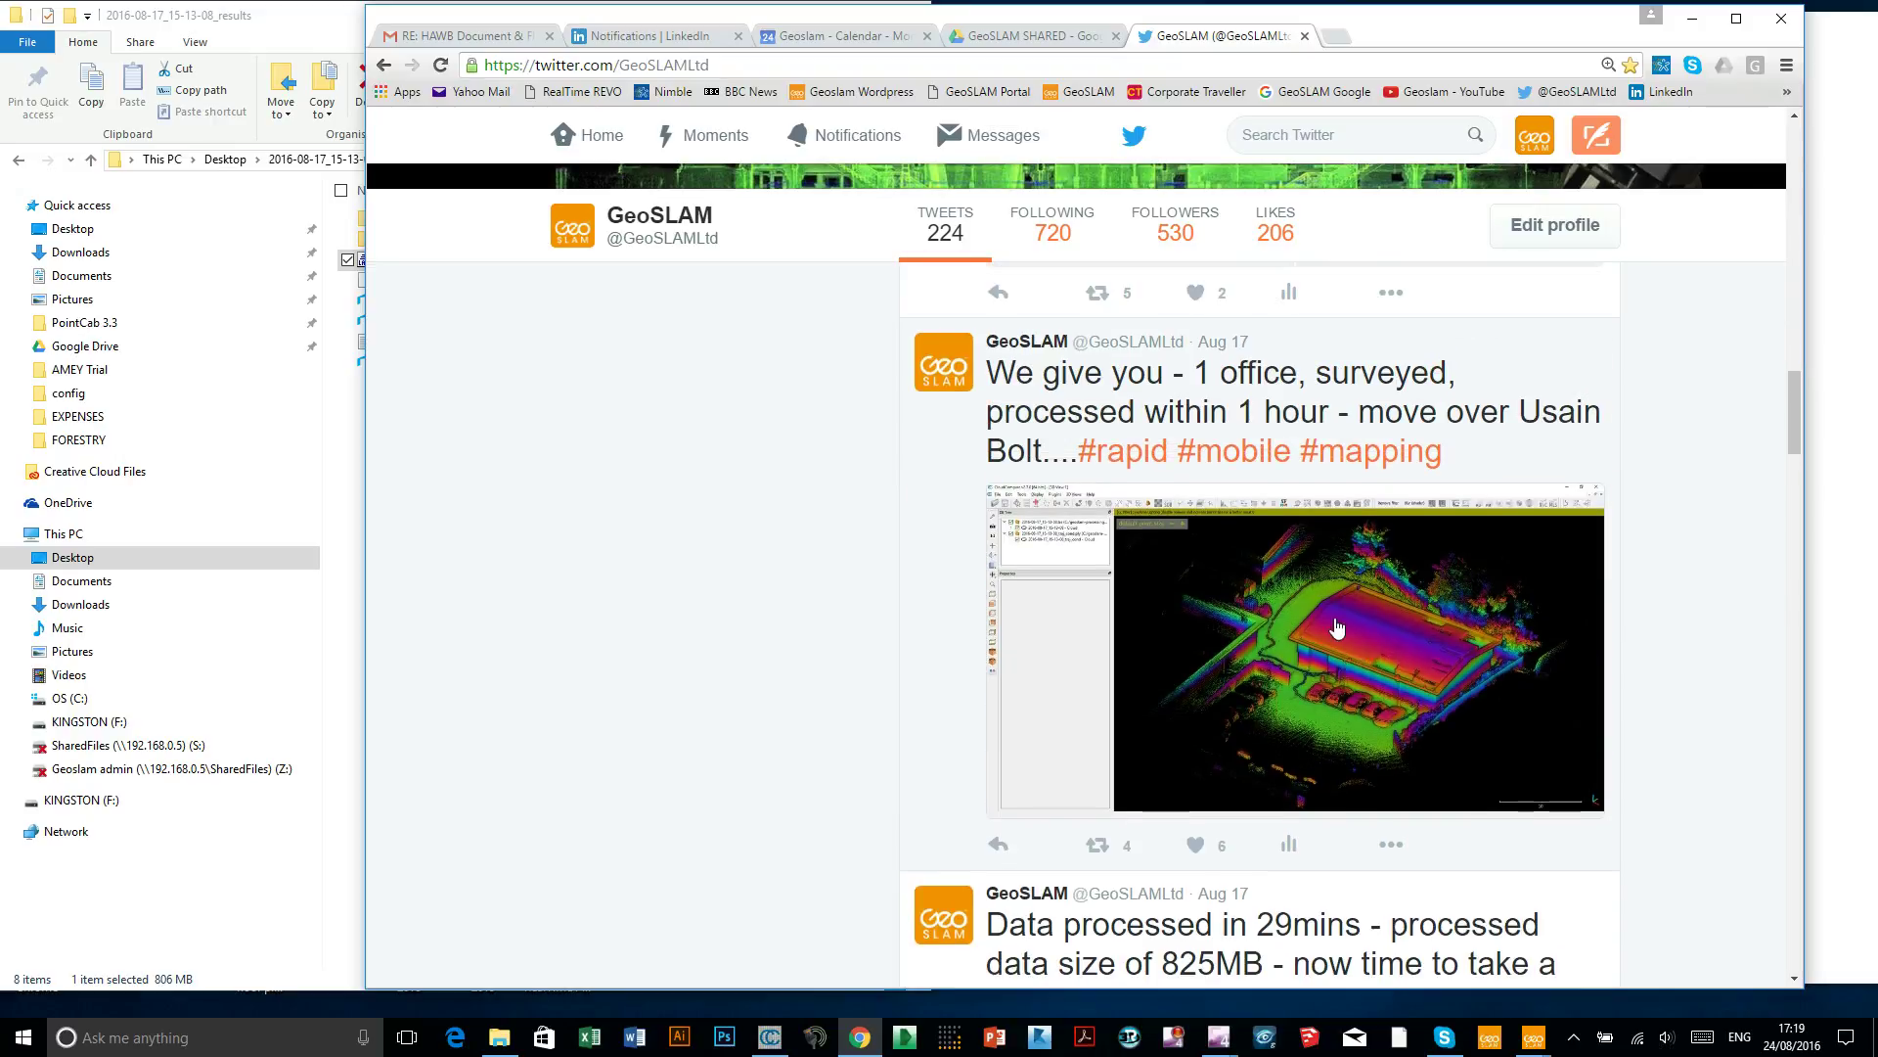
left_click(1332, 629)
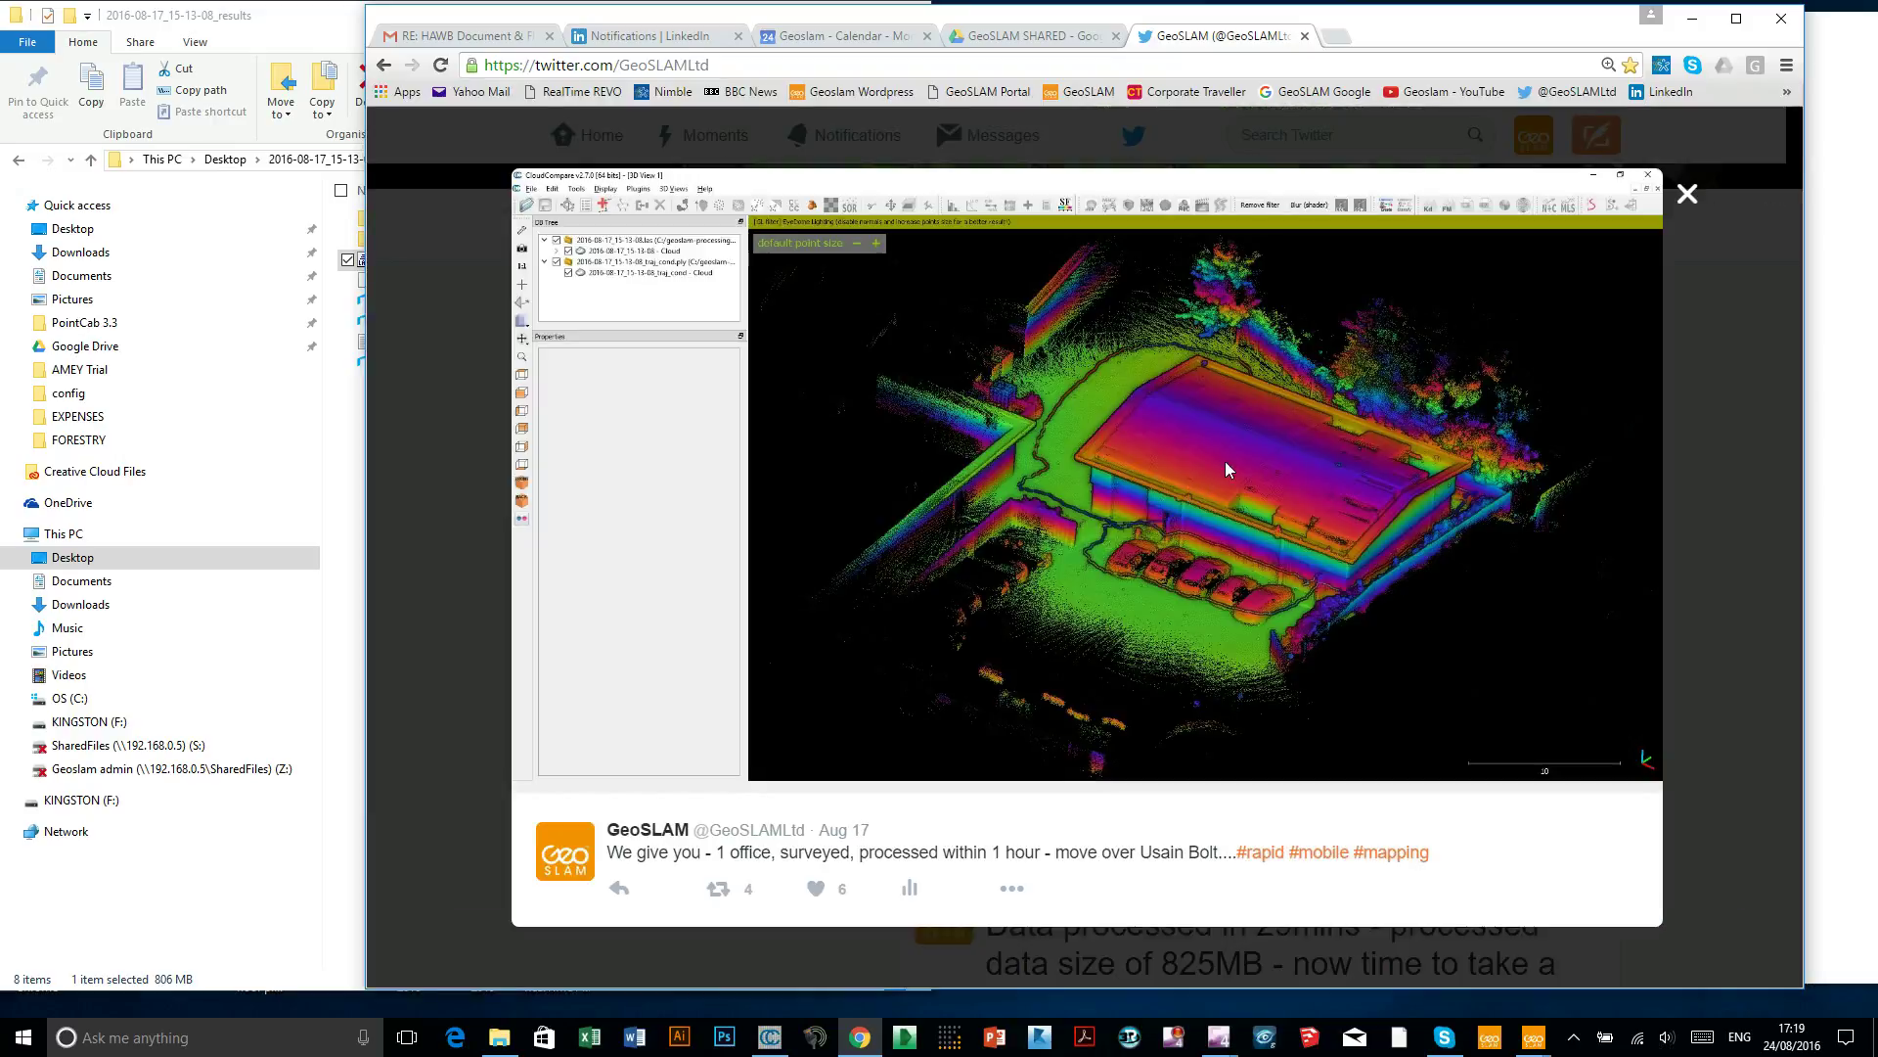
left_click(1687, 194)
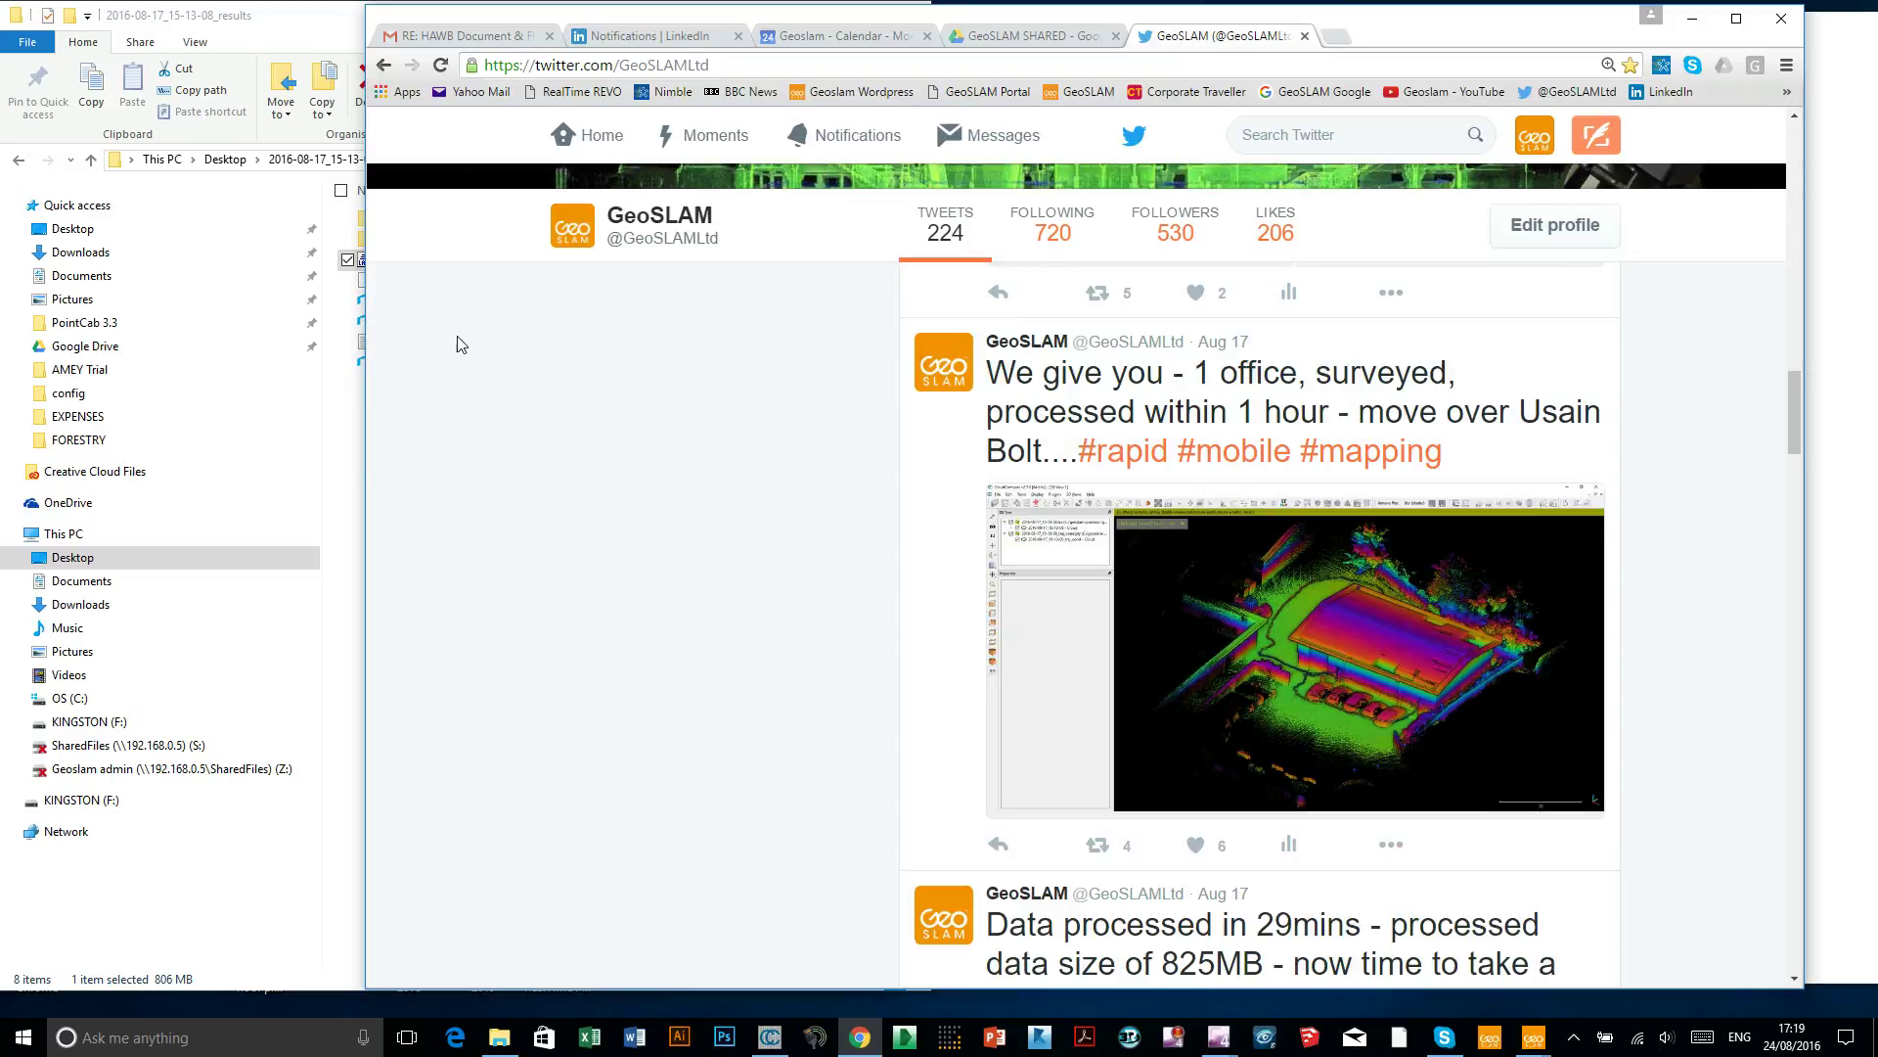
Switch to CloudCompare, hide 2016-08-22_13-12-05.las, and place the reduced window beside the results folder in File Explorer
left_click(331, 34)
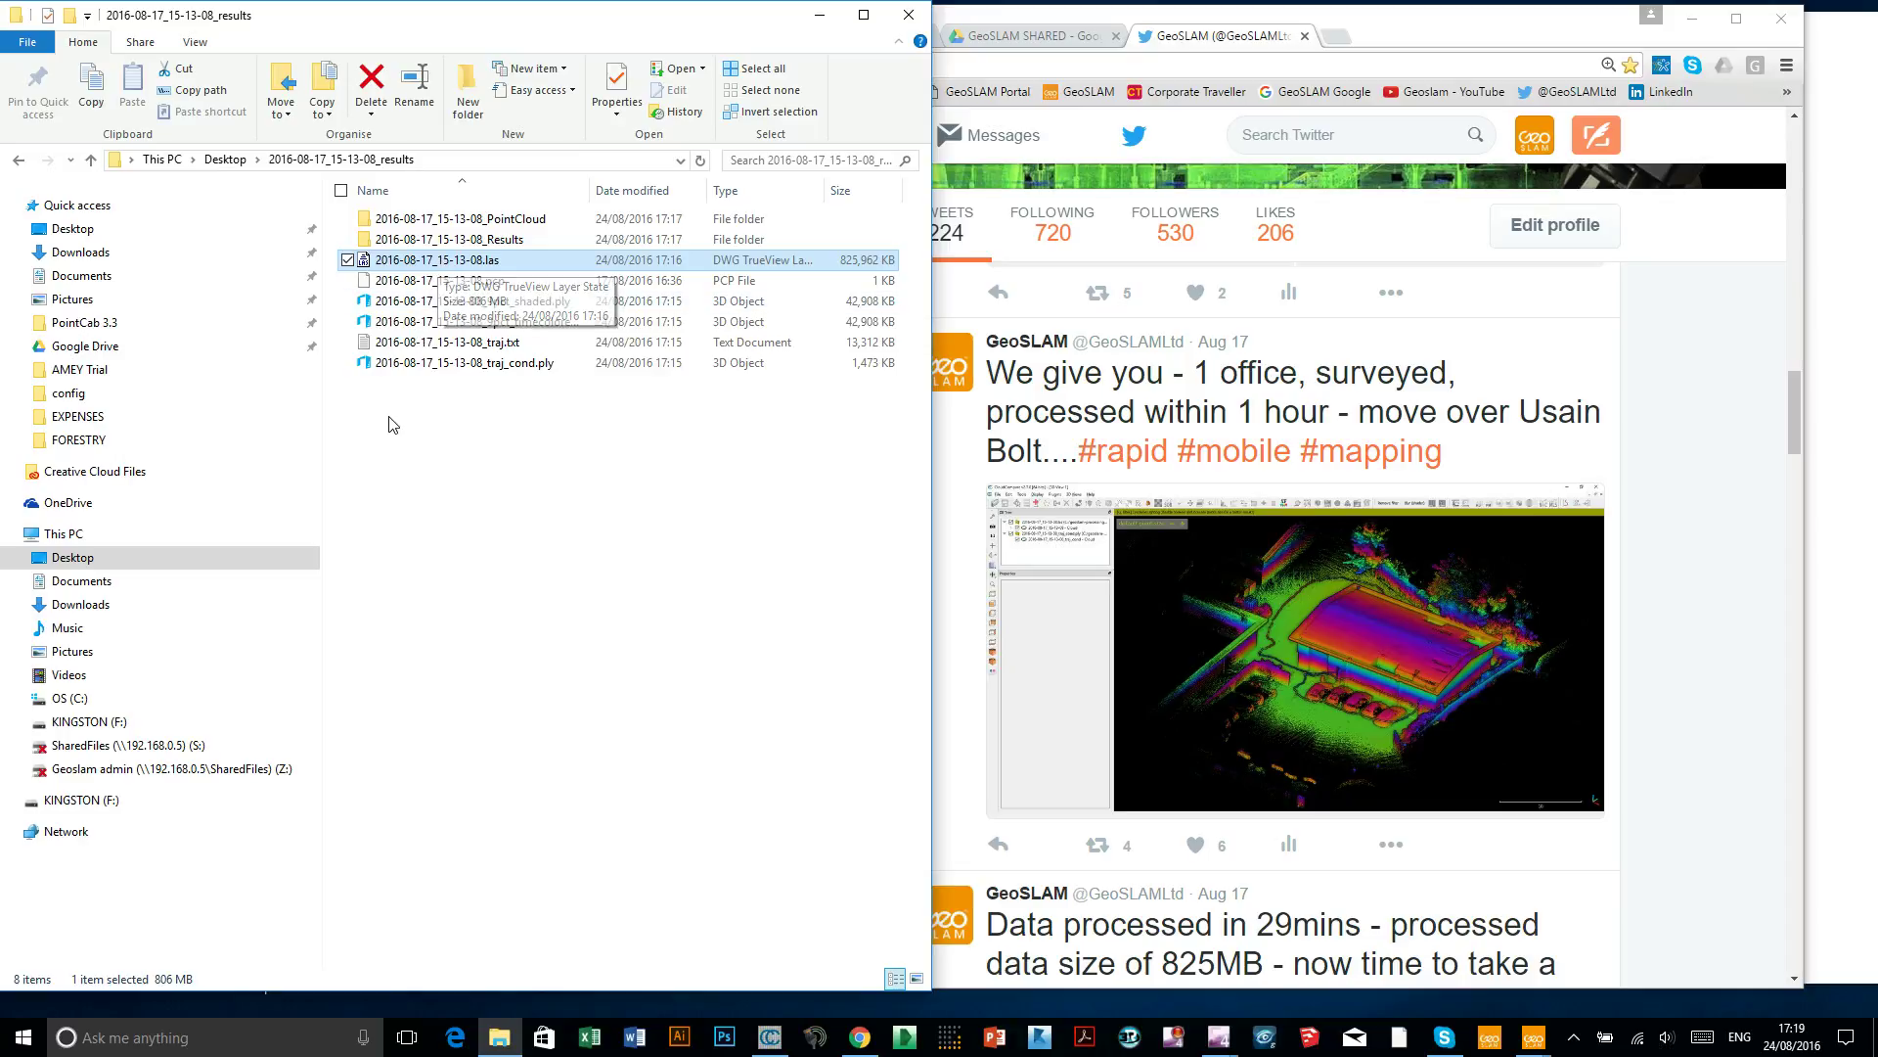
left_click(769, 1040)
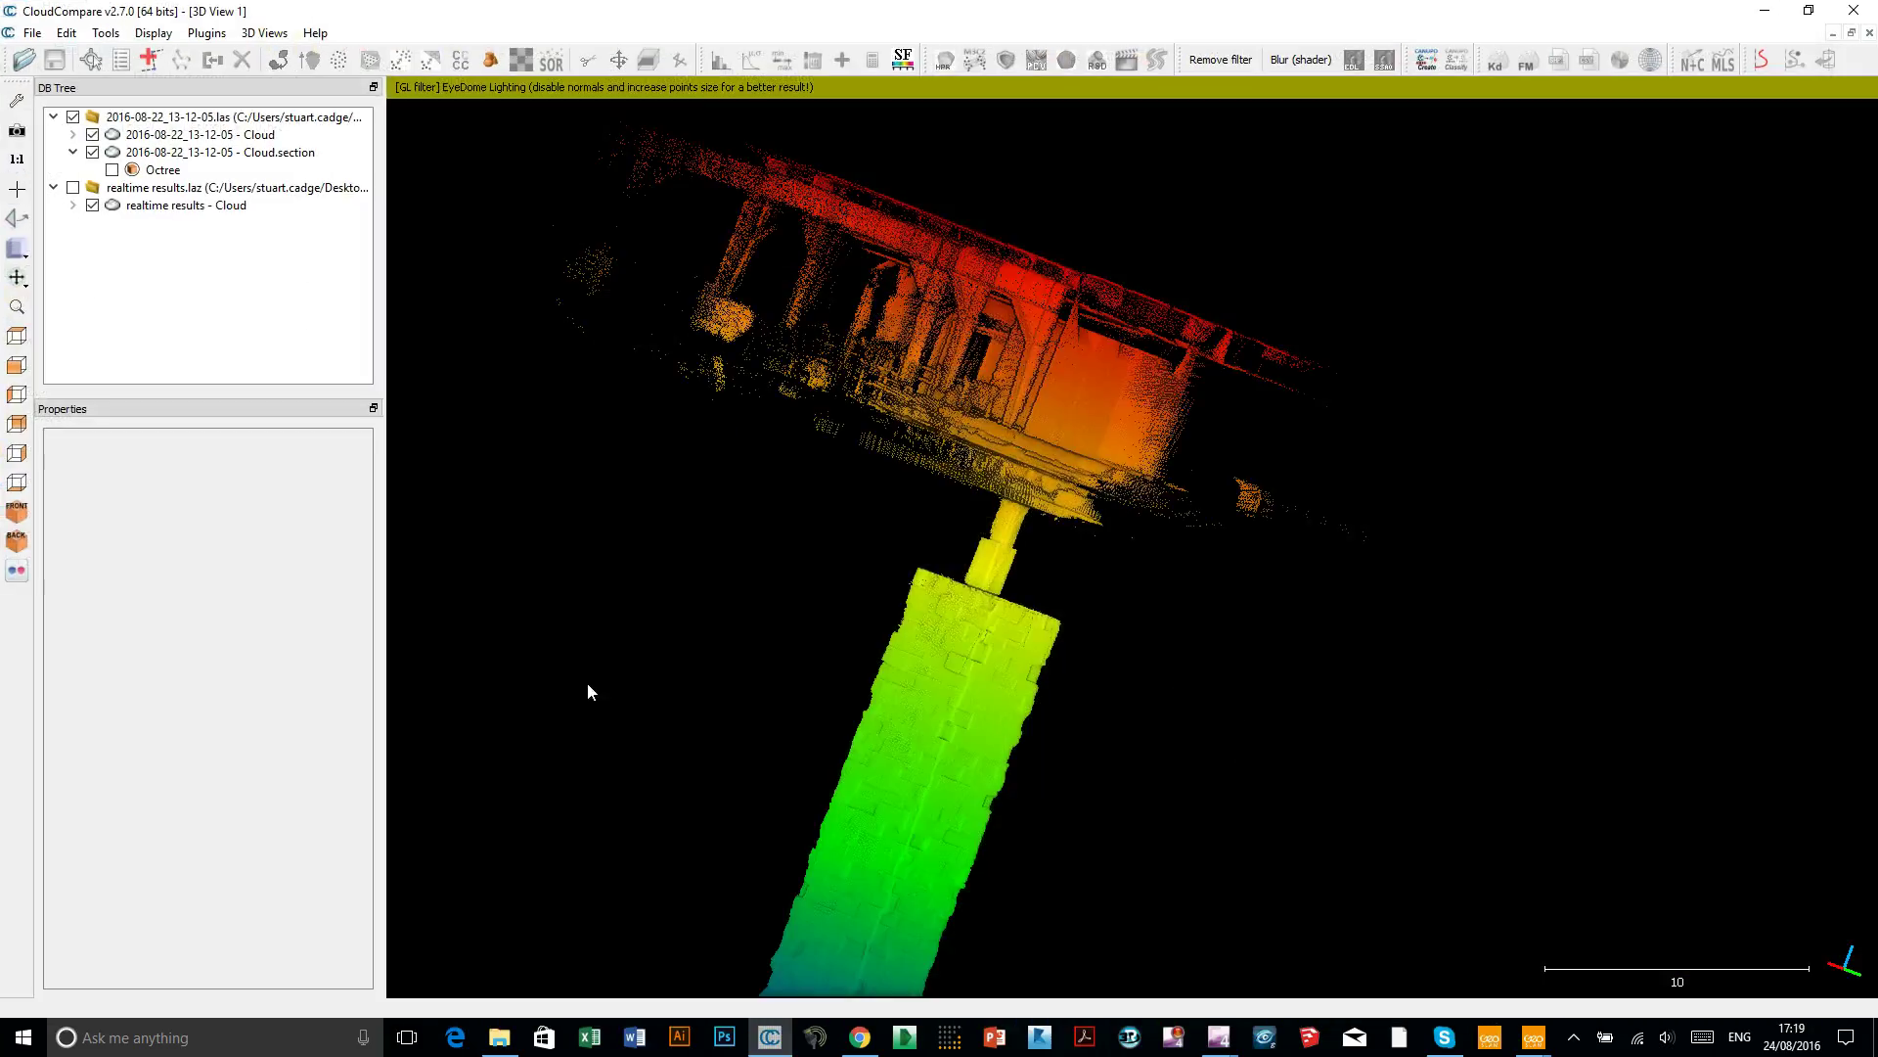
left_click(73, 117)
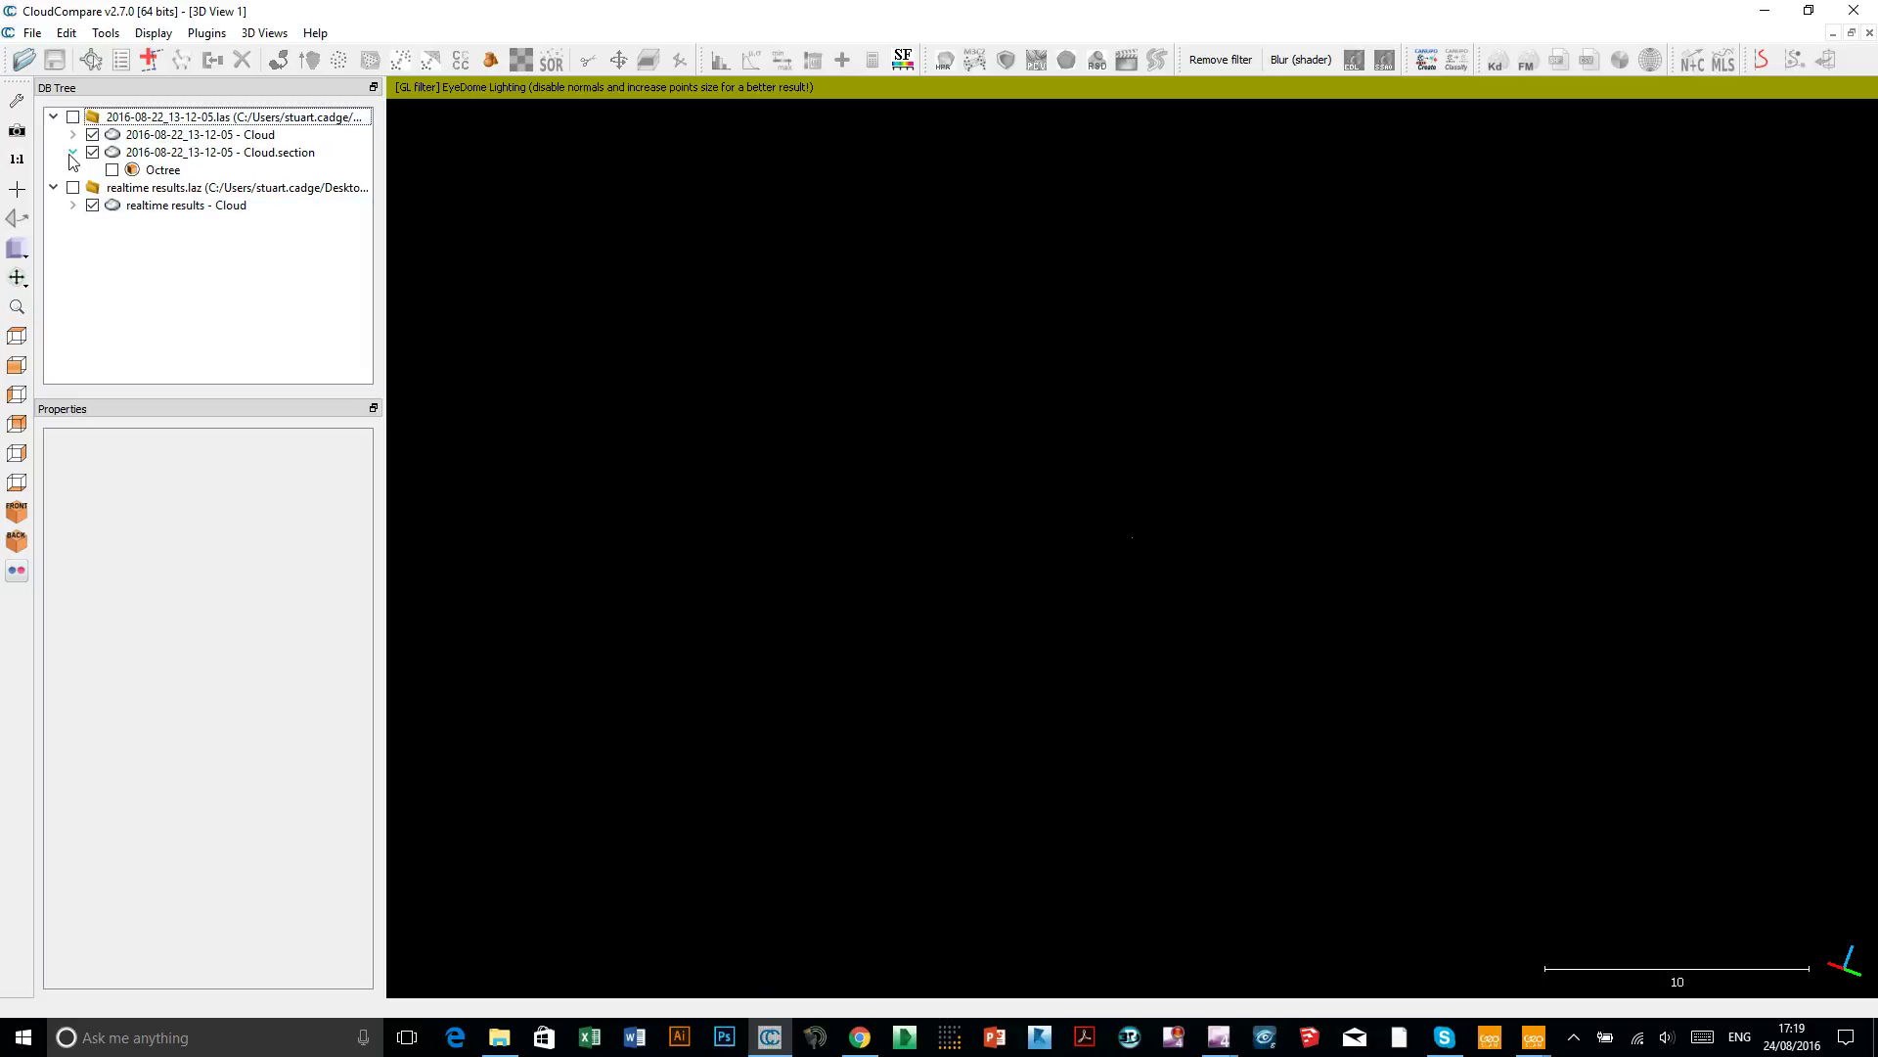
double_click(631, 17)
left_click_drag(637, 25, 1194, 32)
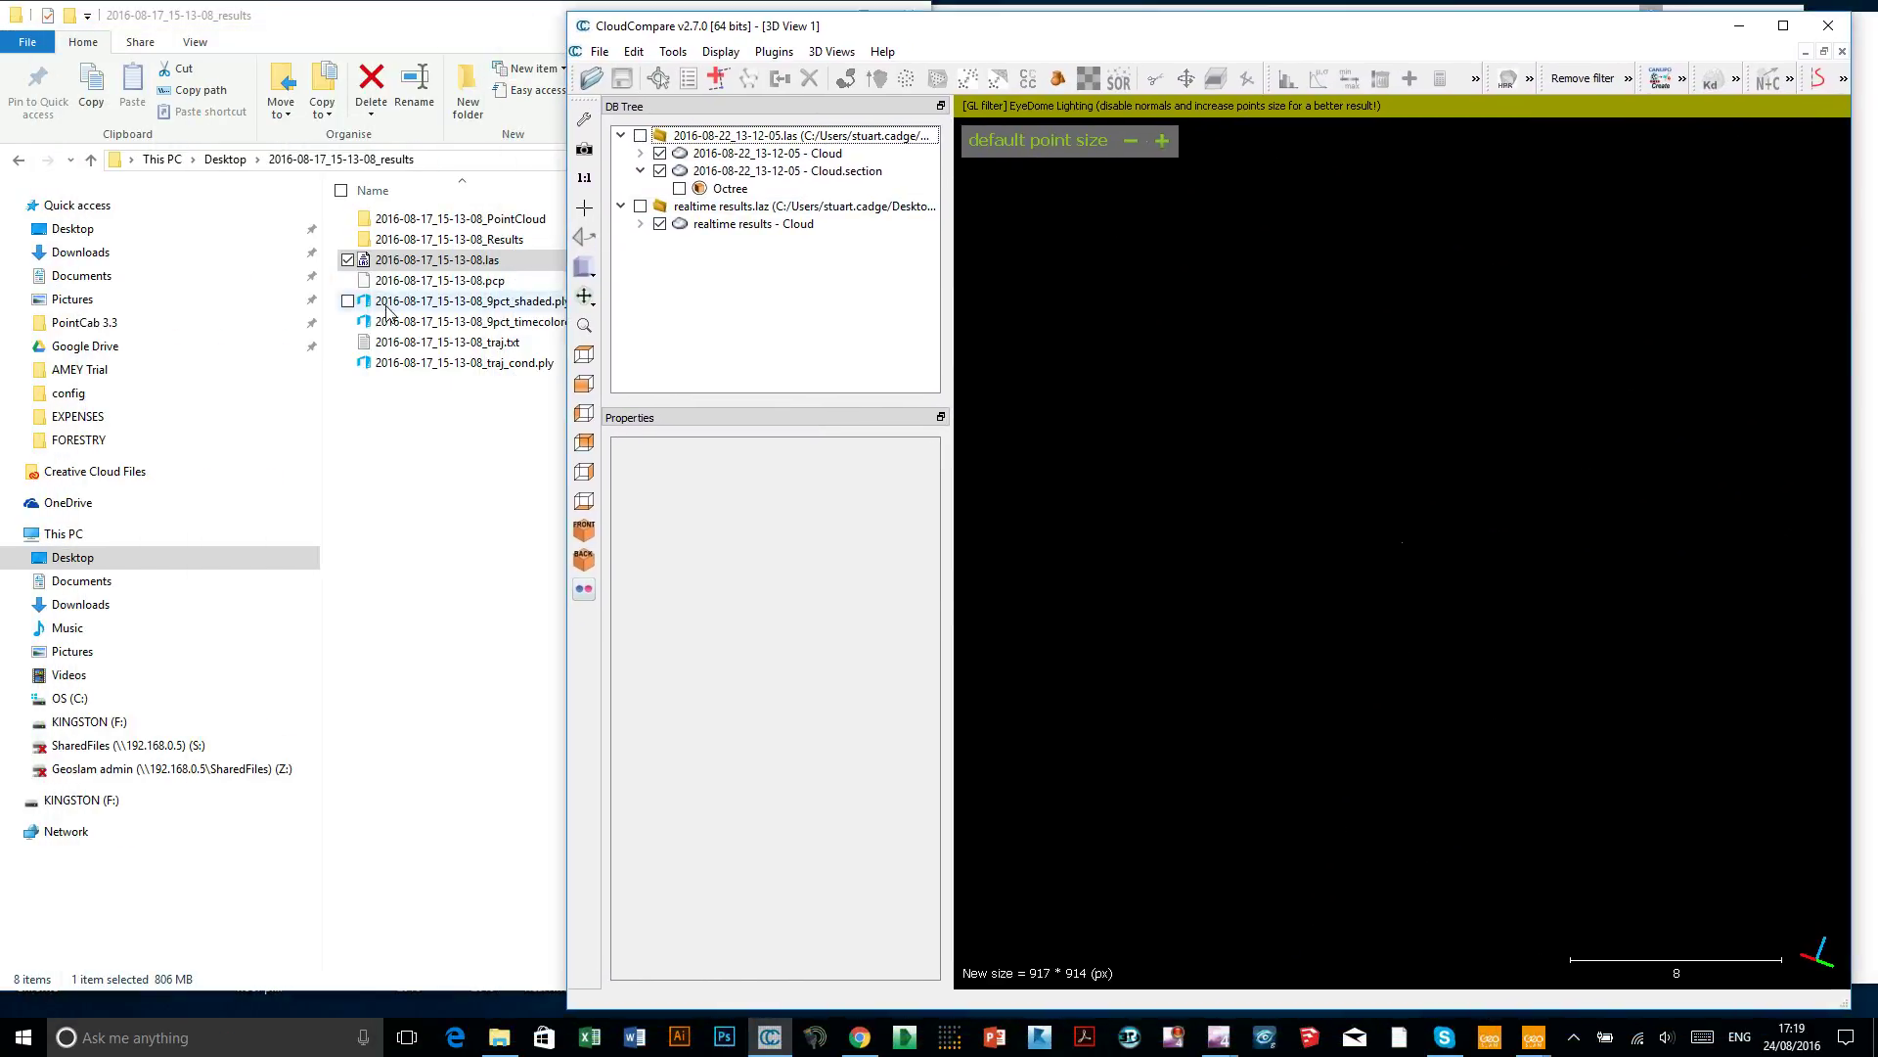
Load 2016-08-17_15-13-08.las from the results folder into CloudCompare with the default LAS field settings
left_click_drag(399, 264, 1280, 407)
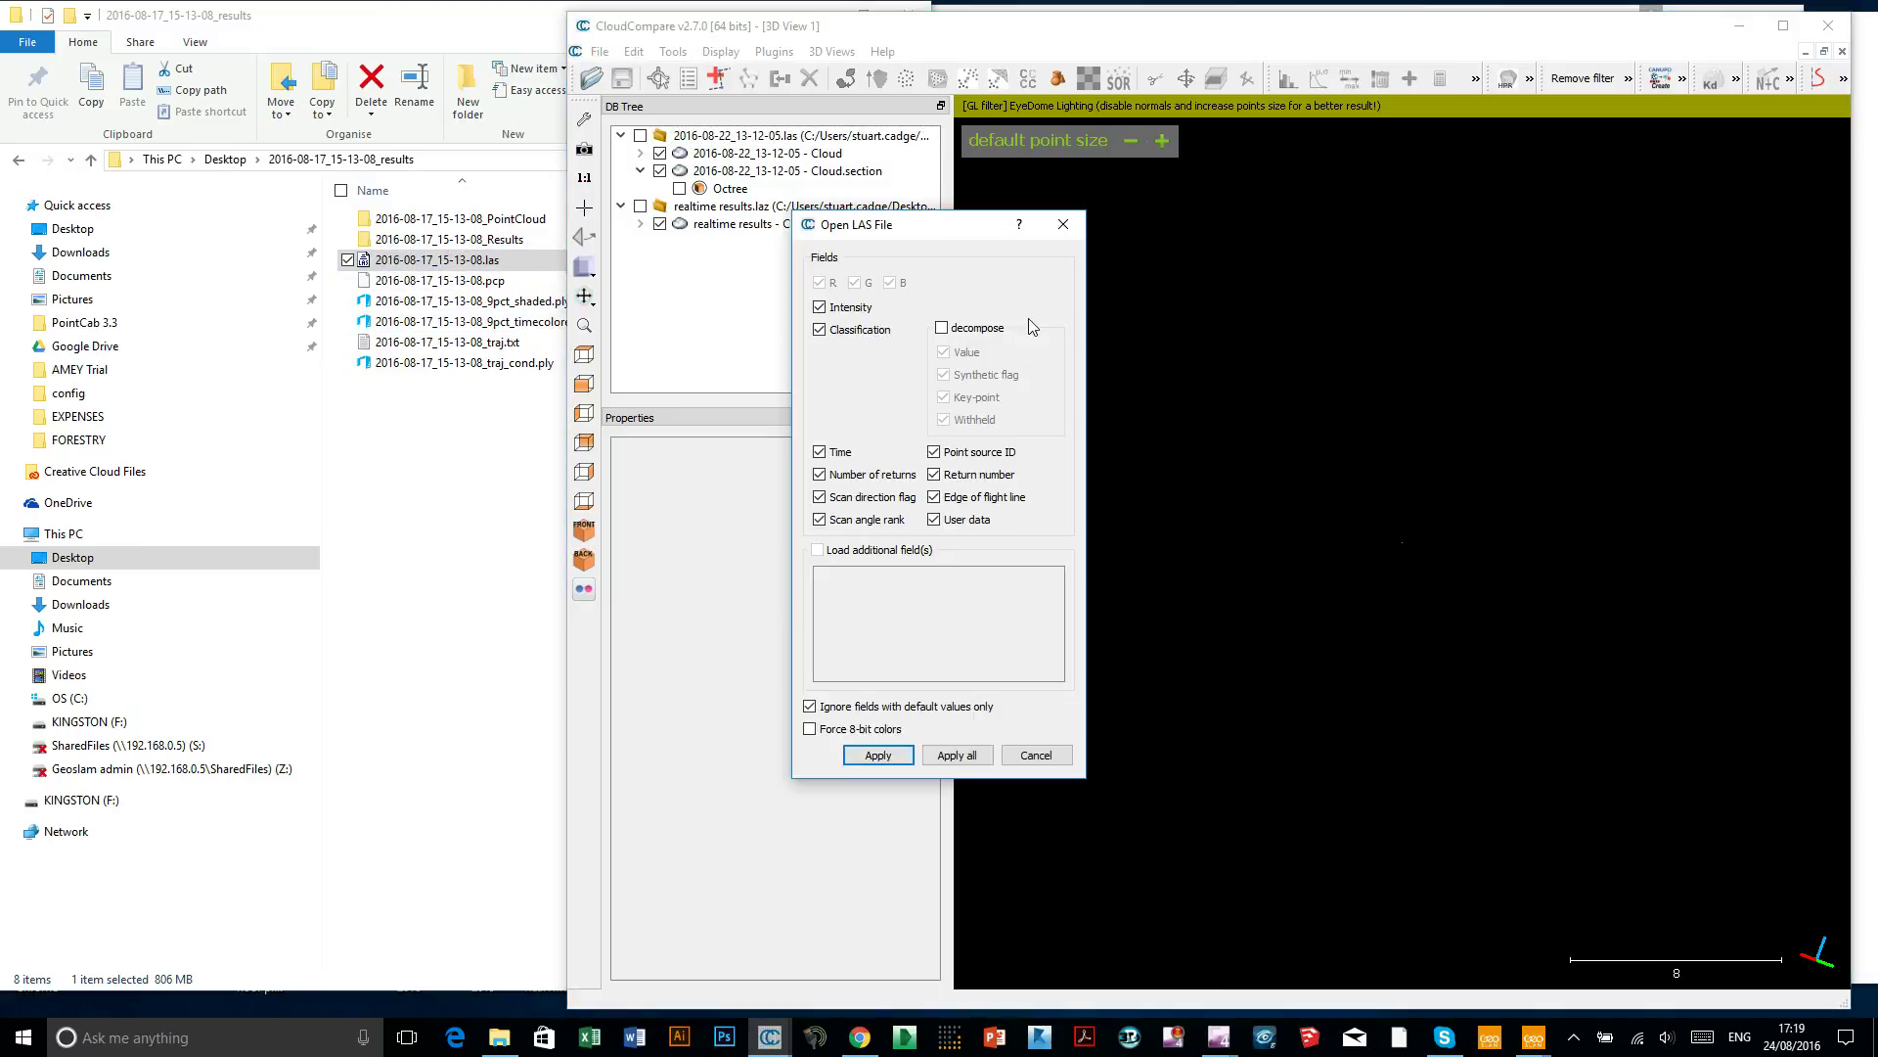
left_click_drag(1014, 232, 1297, 222)
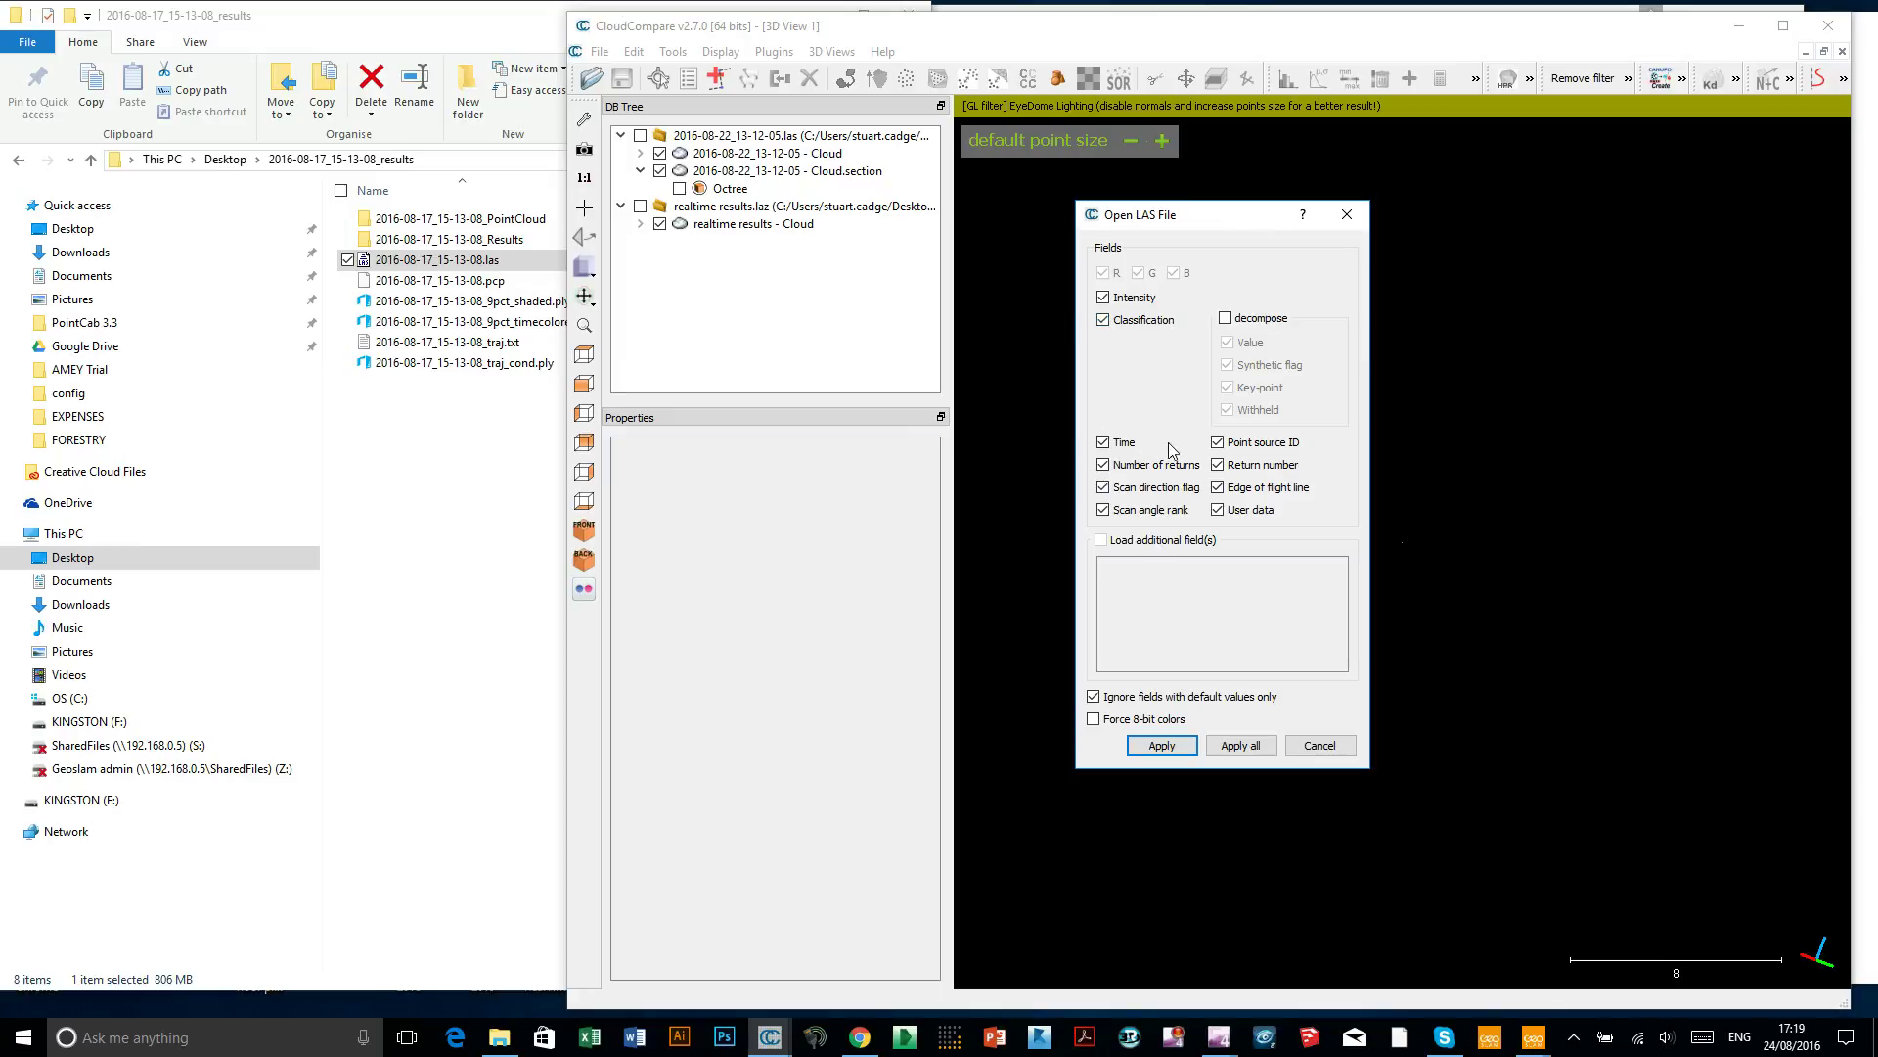
left_click(1157, 746)
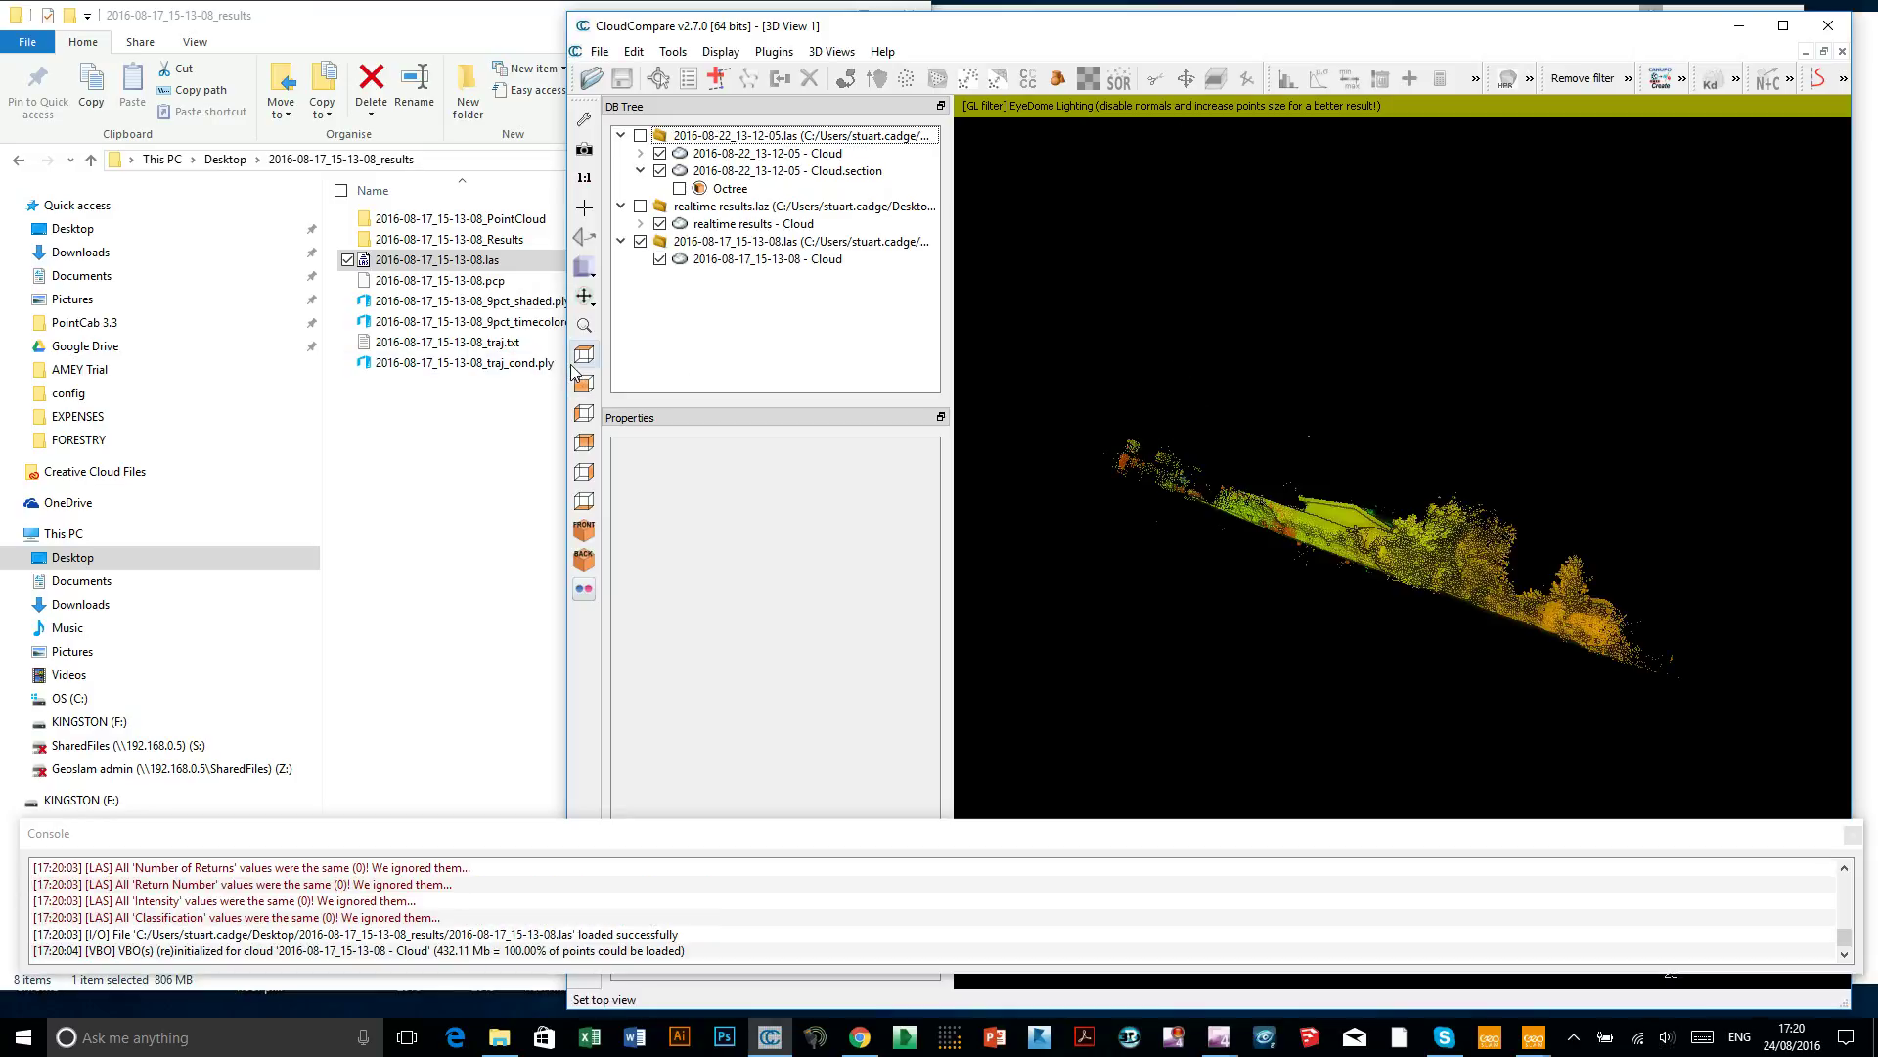
Maximise the CloudCompare window and examine the building, parked cars and surroundings in the loaded point cloud
left_click_drag(566, 363, 128, 299)
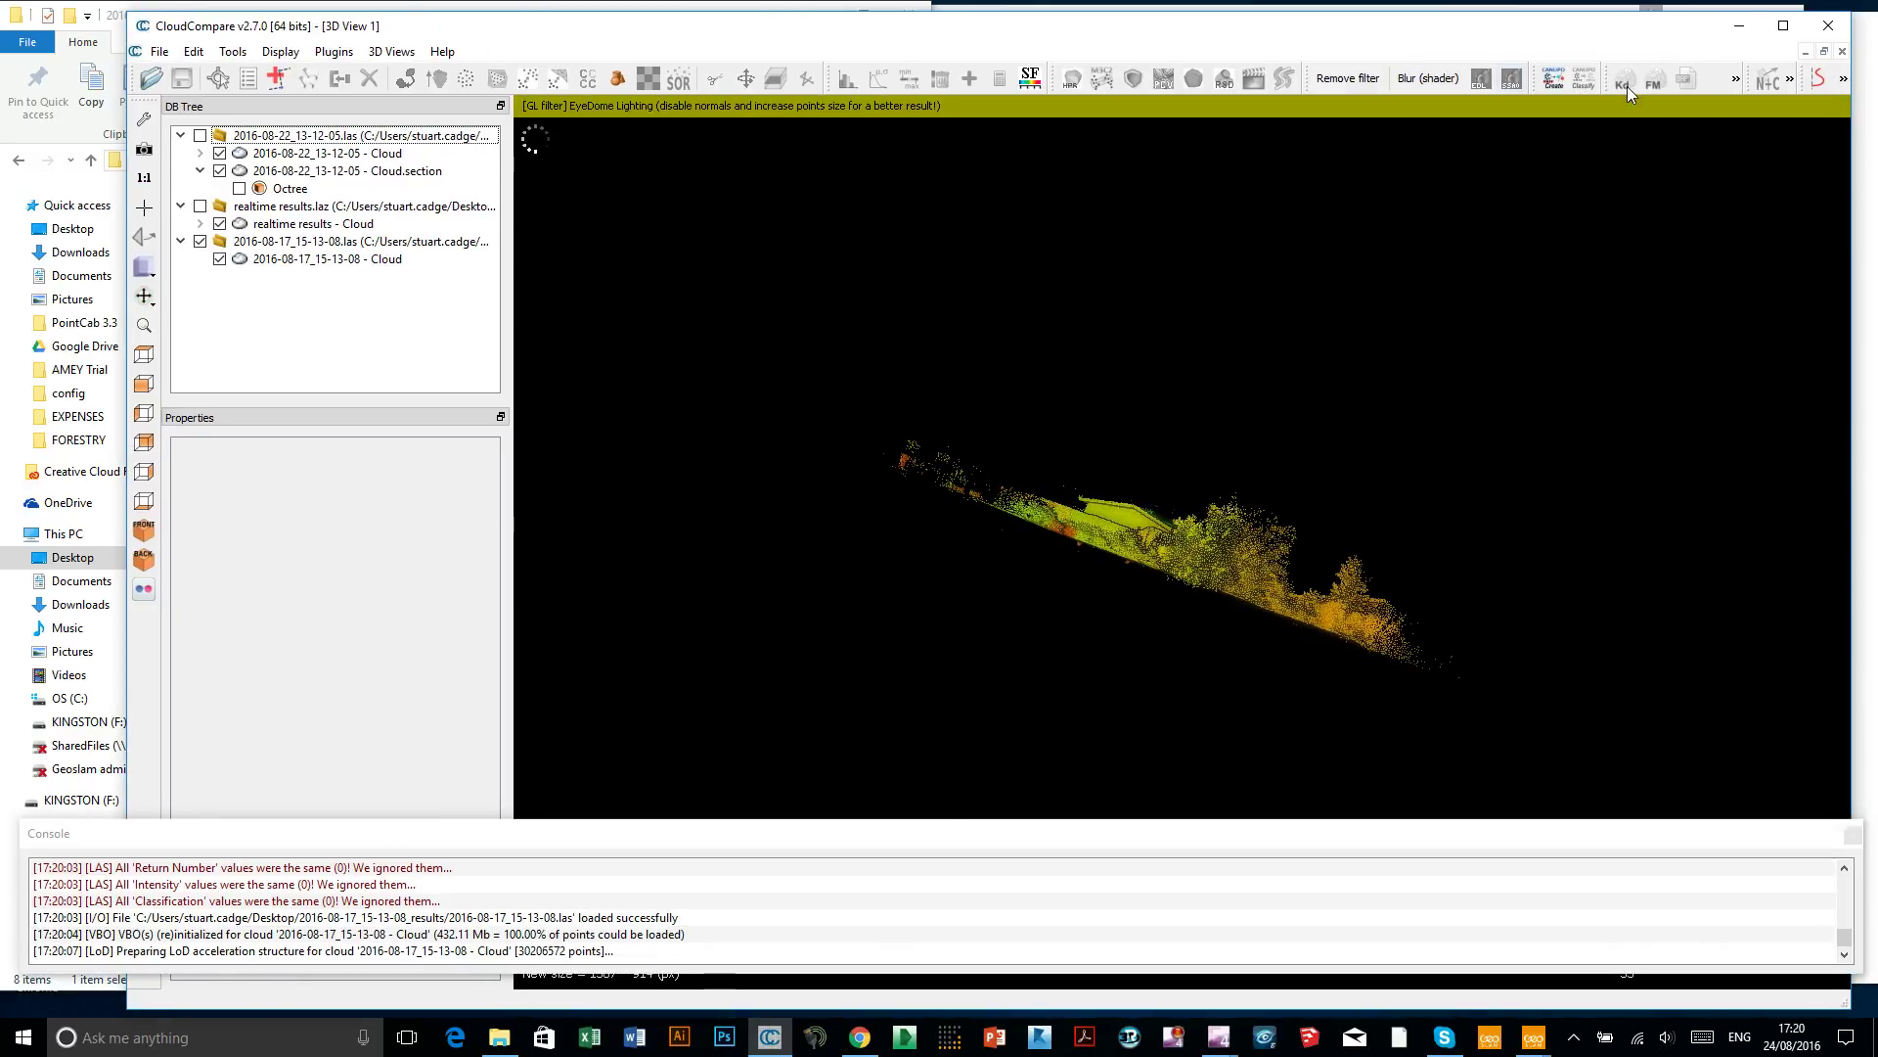
left_click(1783, 33)
left_click_drag(1082, 453, 1135, 628)
left_click_drag(980, 540, 1148, 591)
scroll(1172, 634, "up", 5)
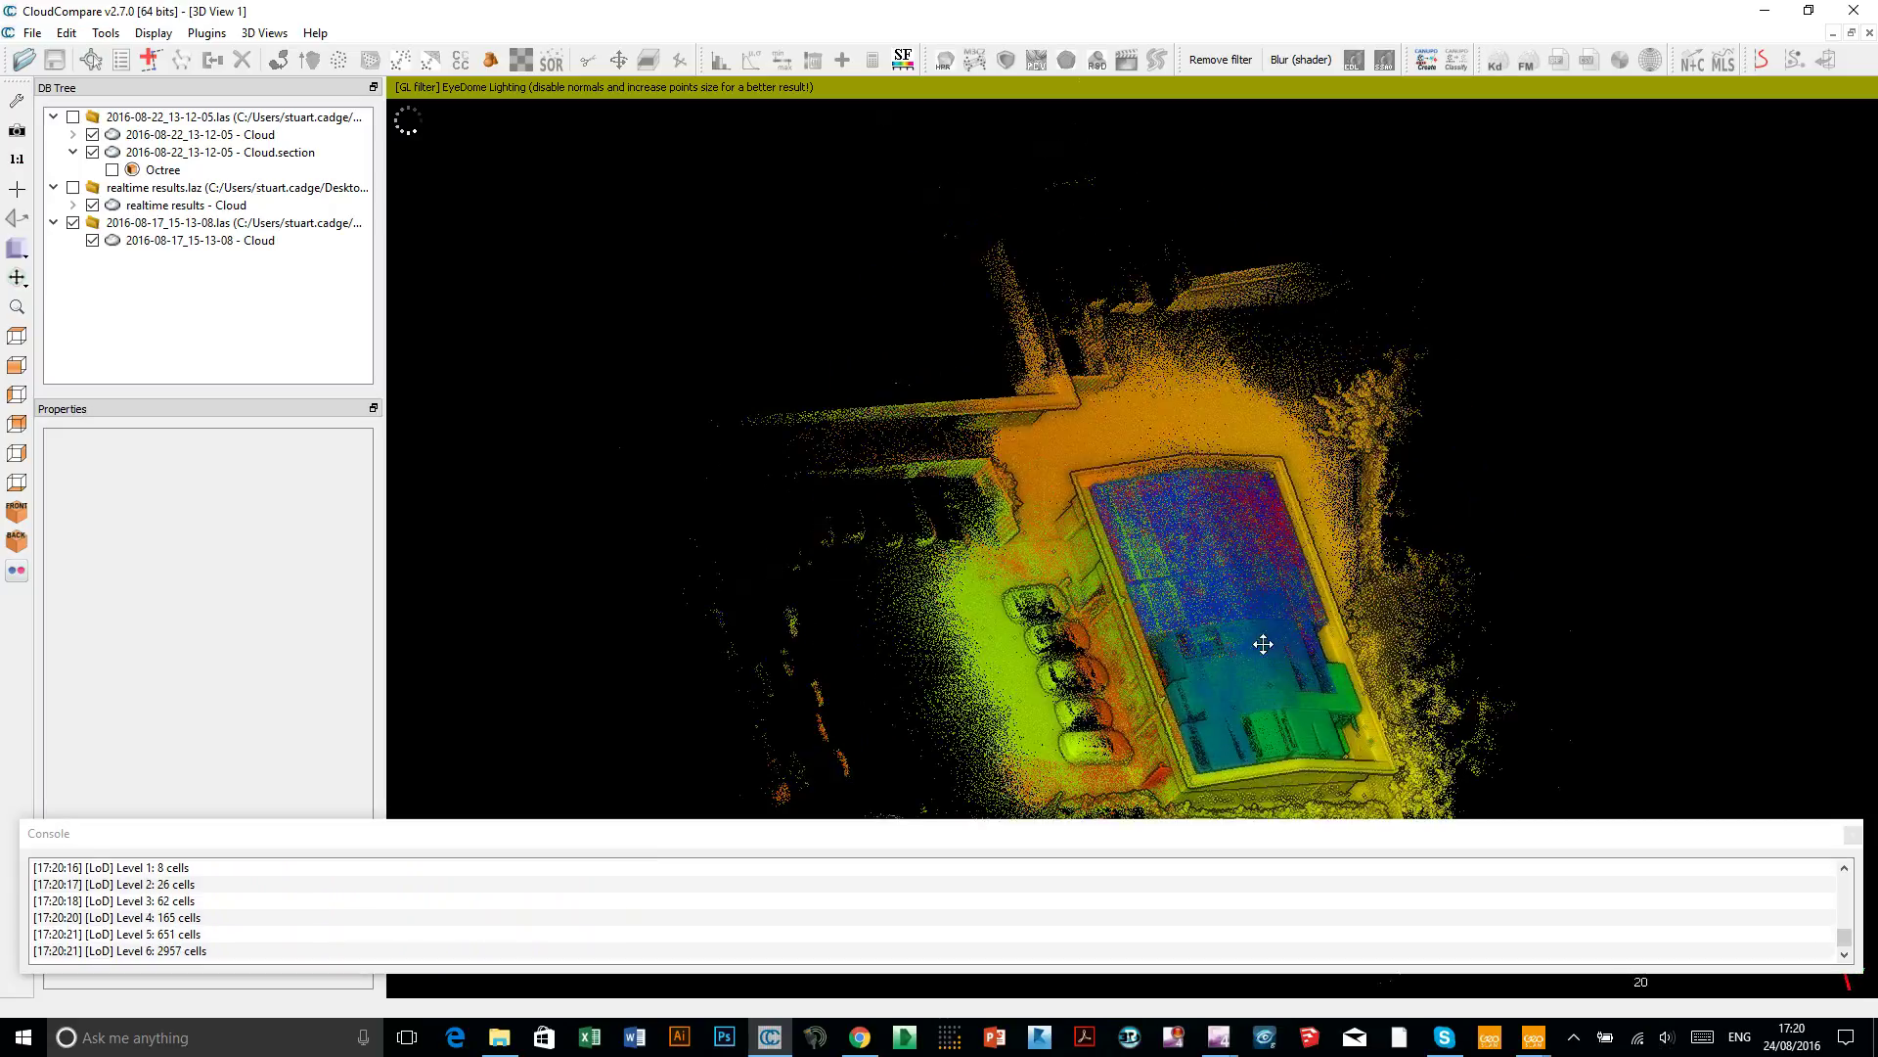
right_click_drag(1264, 647, 1156, 501)
left_click_drag(1156, 501, 1146, 396)
scroll(1154, 409, "up", 3)
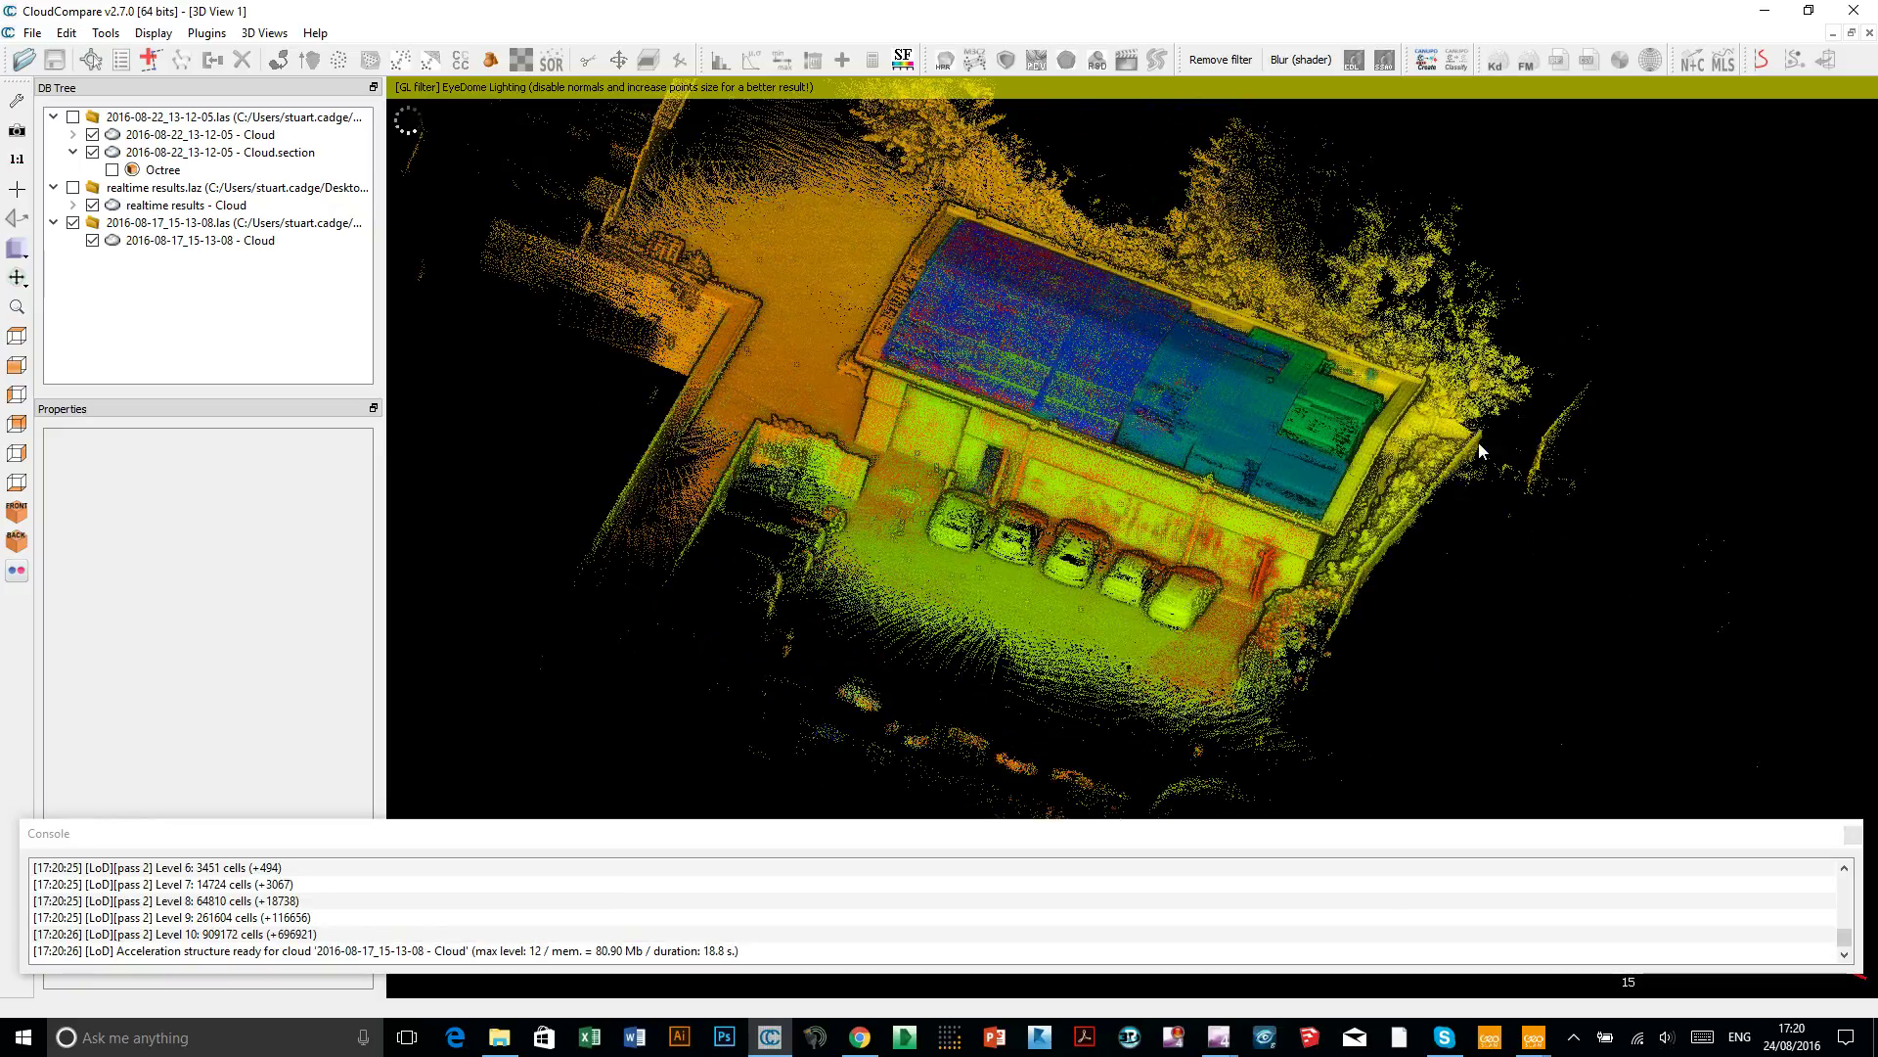
left_click_drag(1514, 480, 1559, 495)
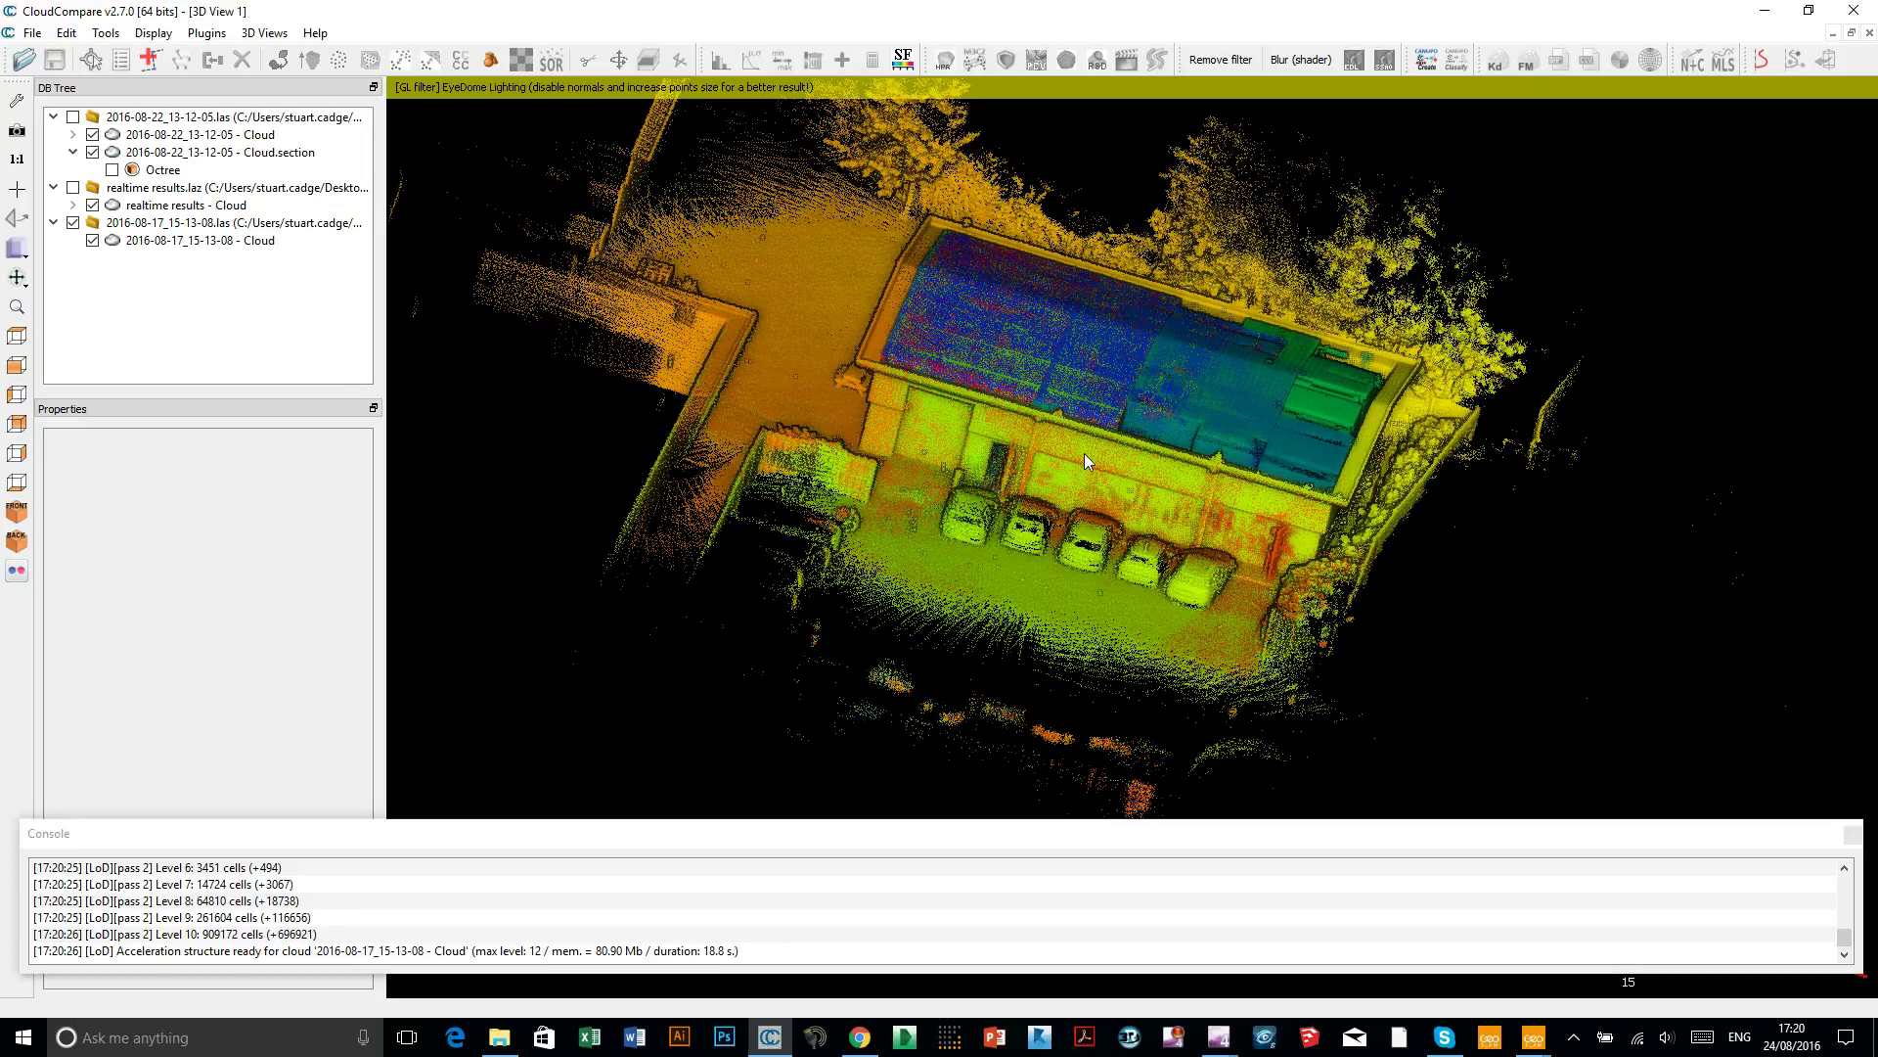
Colour the 2016-08-17_15-13-08 cloud with the default height ramp along Z and set its displayed colours to RGB
left_click(233, 243)
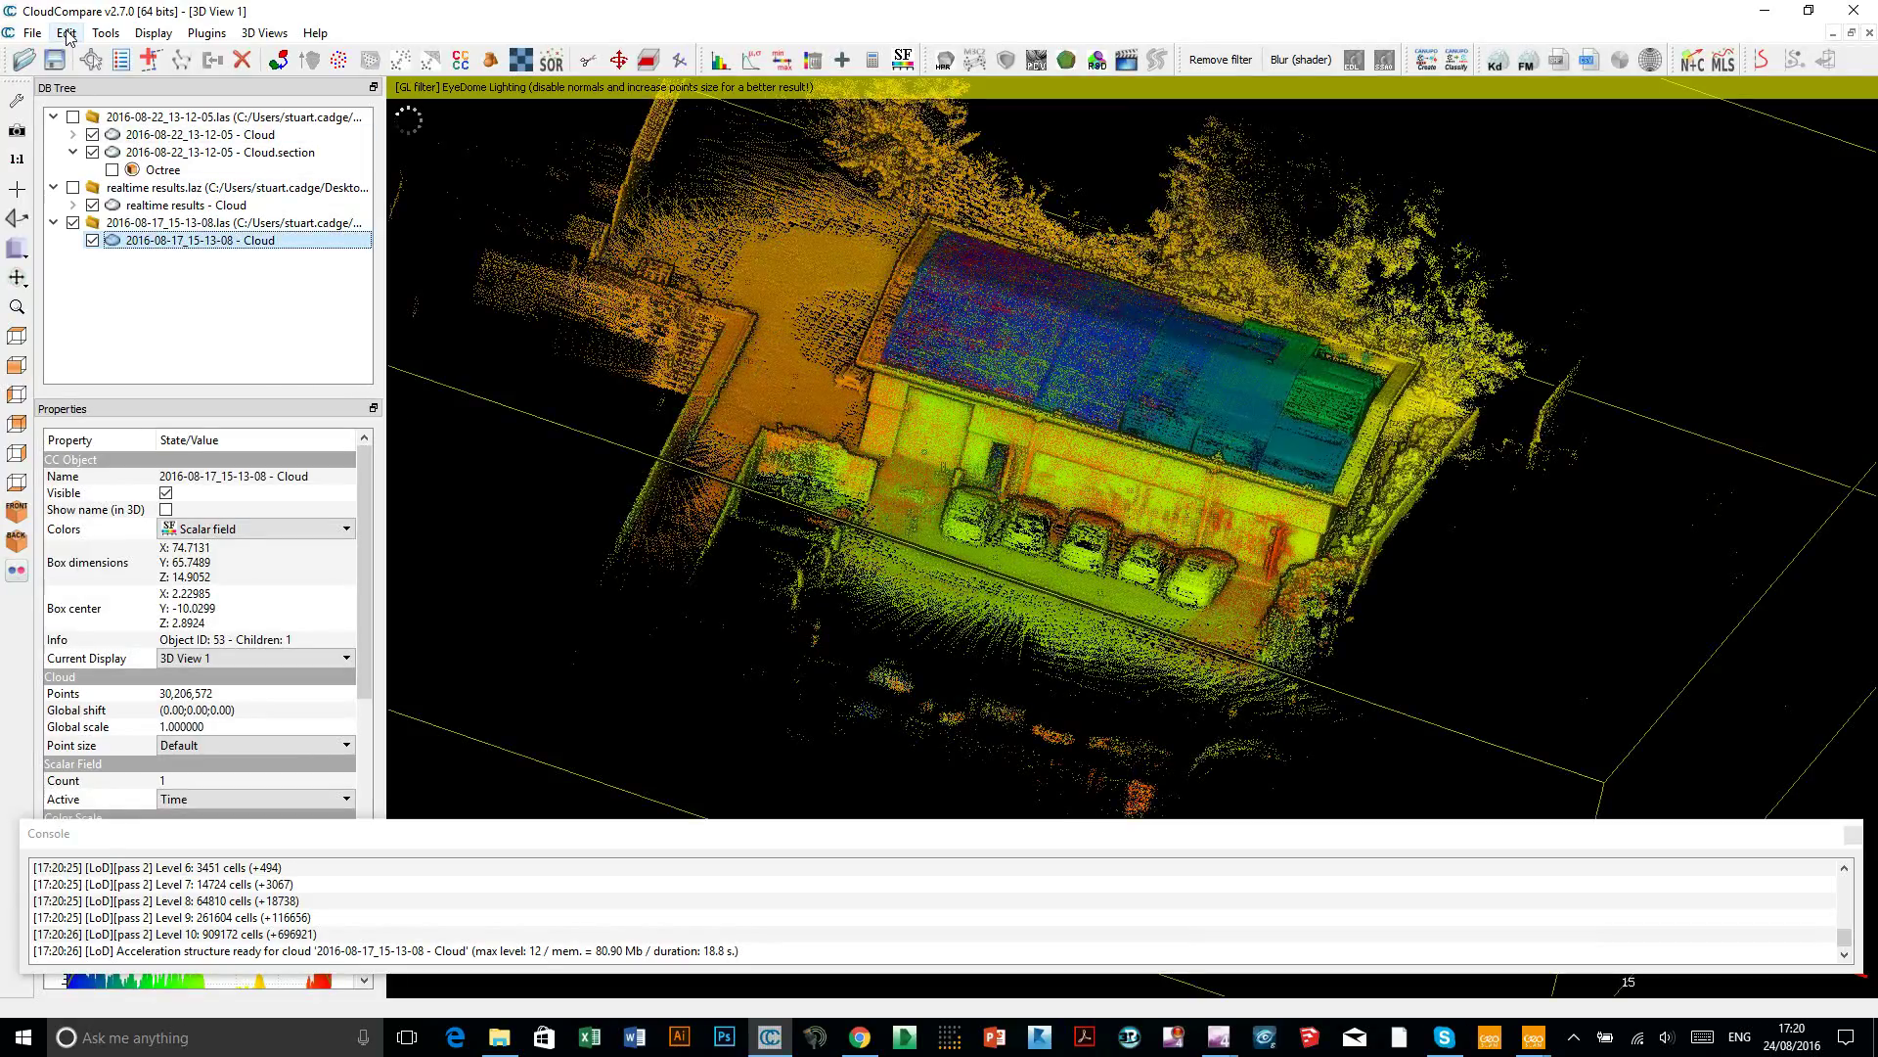
left_click(66, 37)
mouse_move(75, 59)
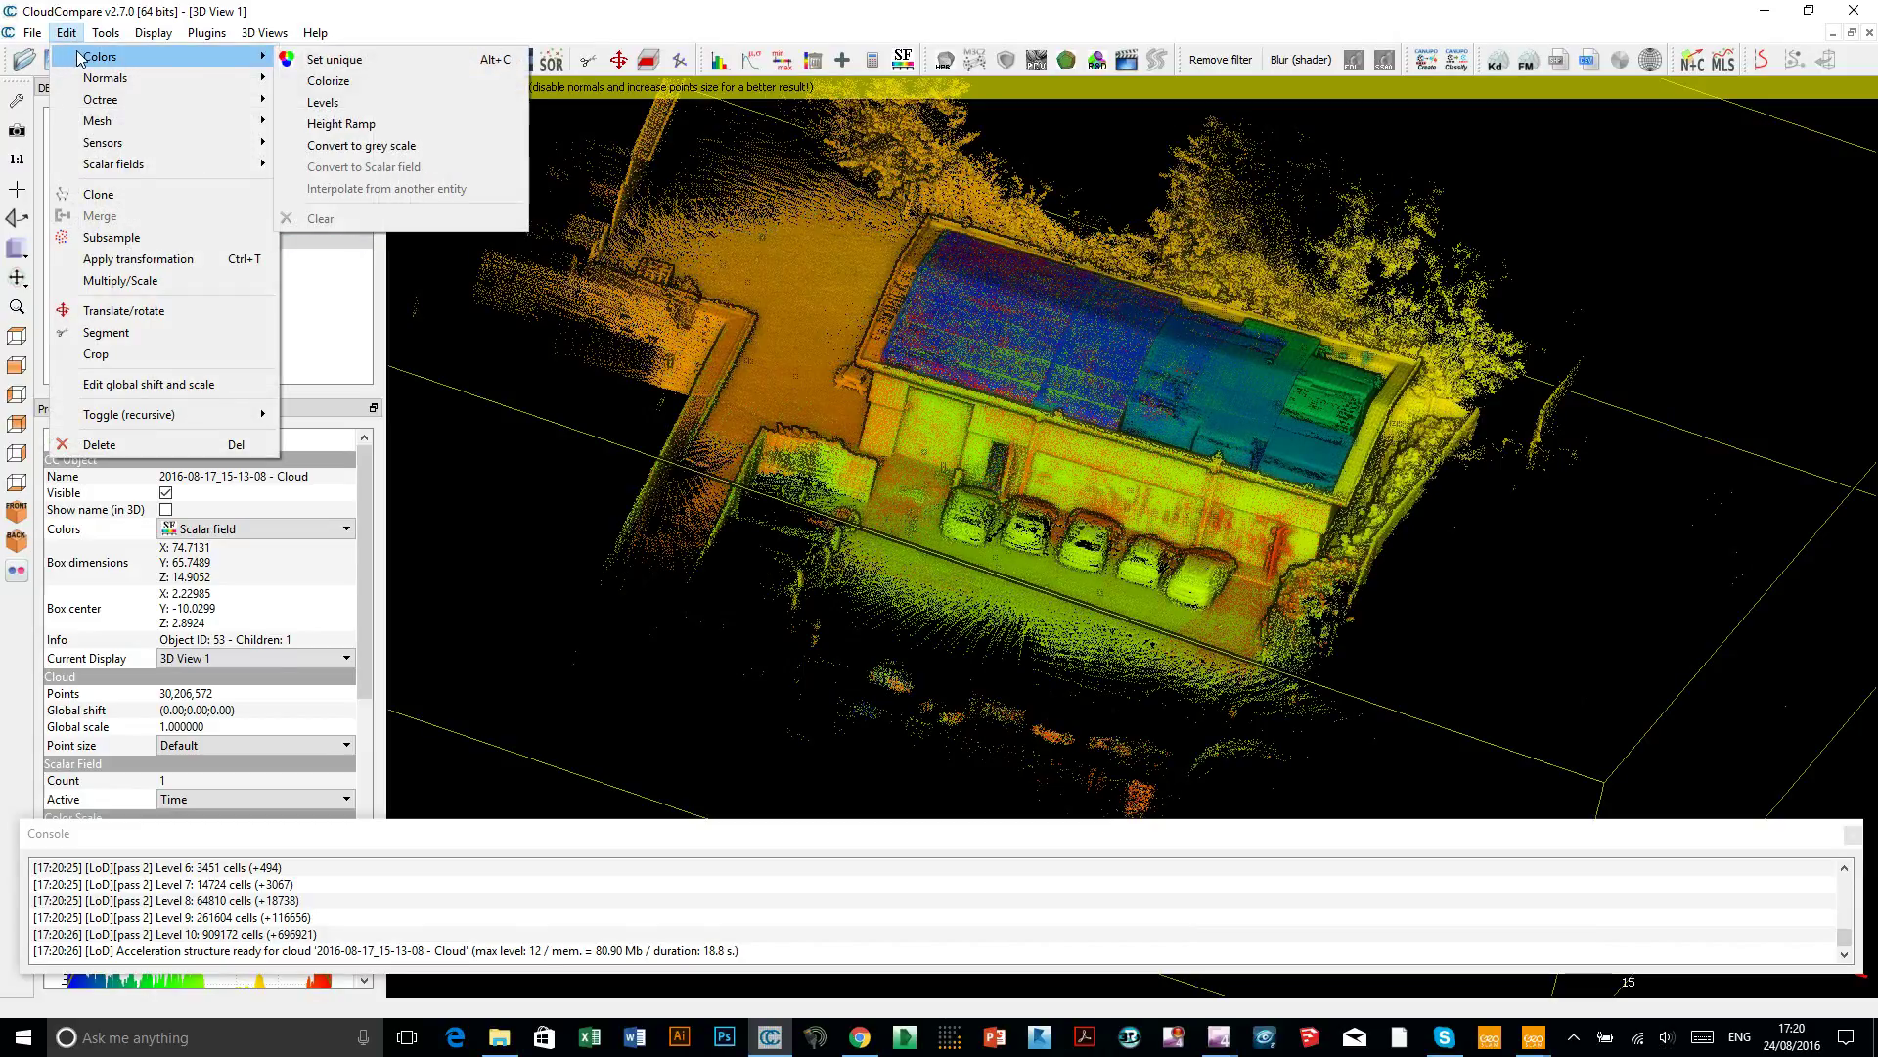
left_click(357, 124)
left_click_drag(939, 390, 818, 203)
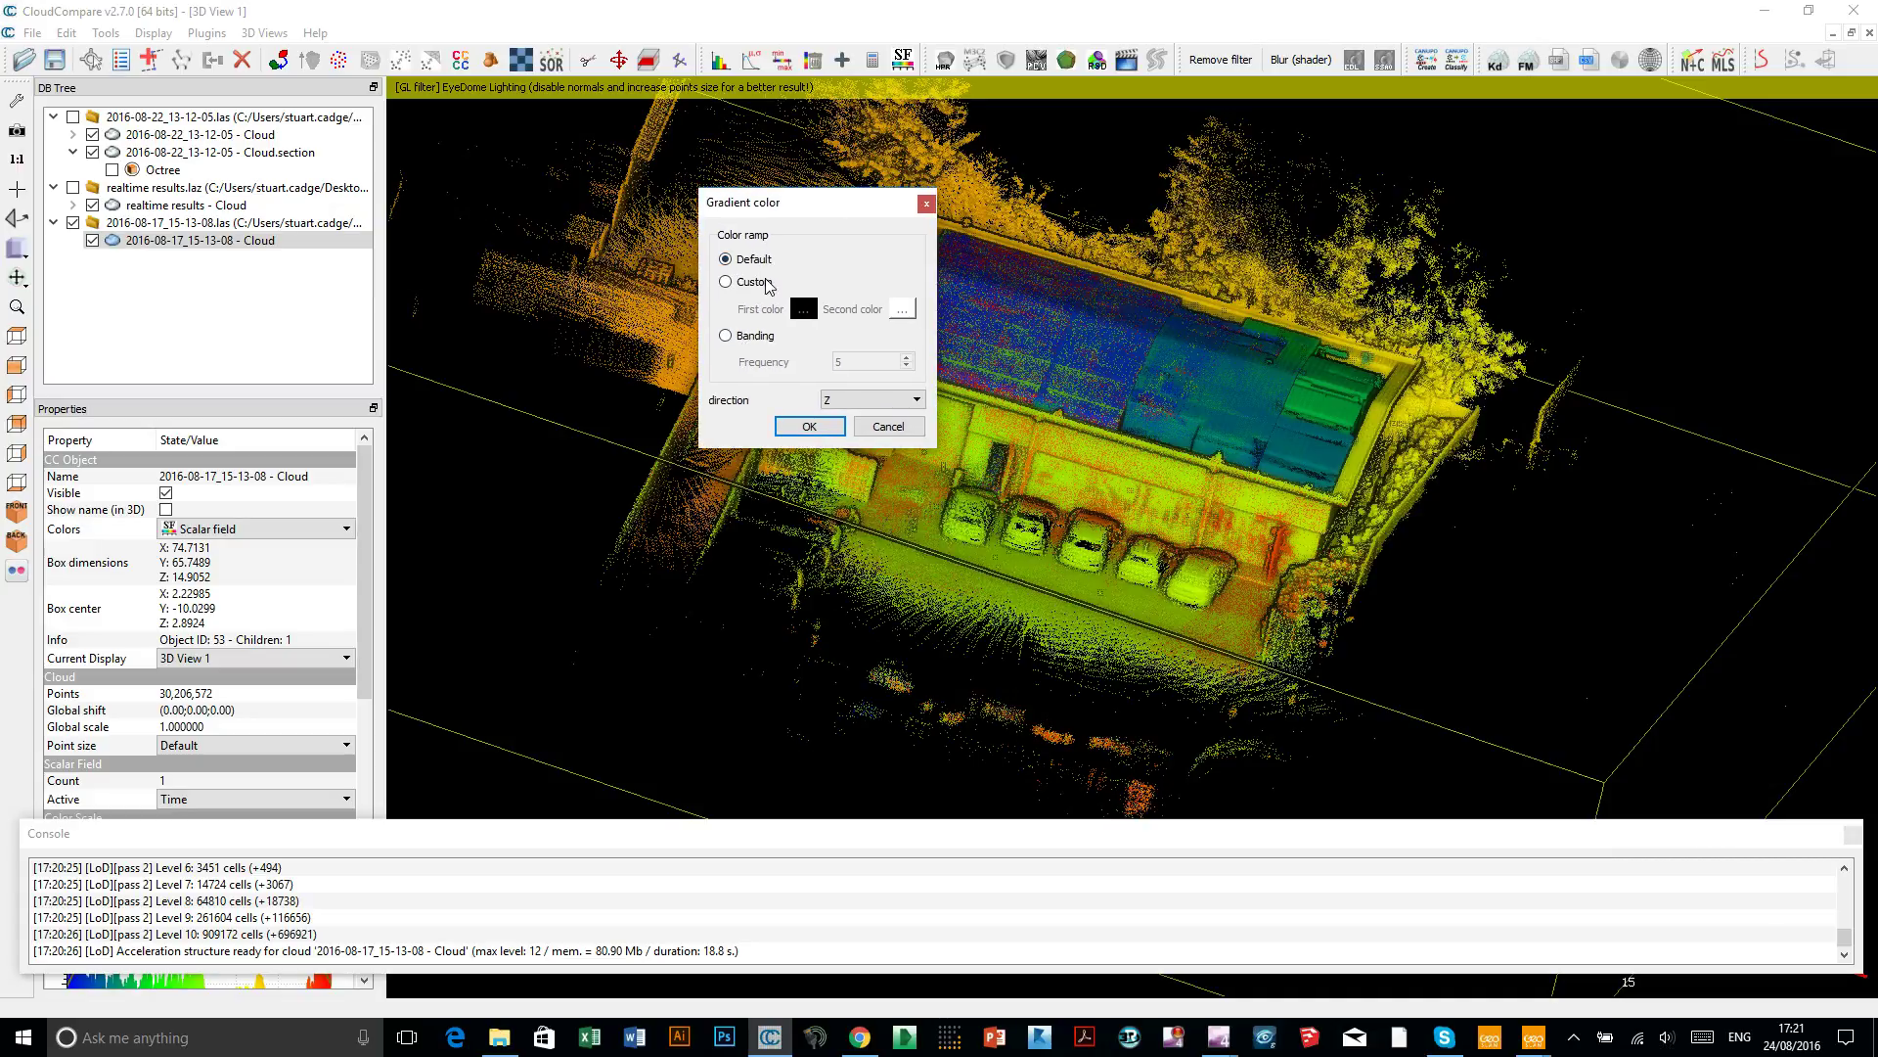
left_click(818, 429)
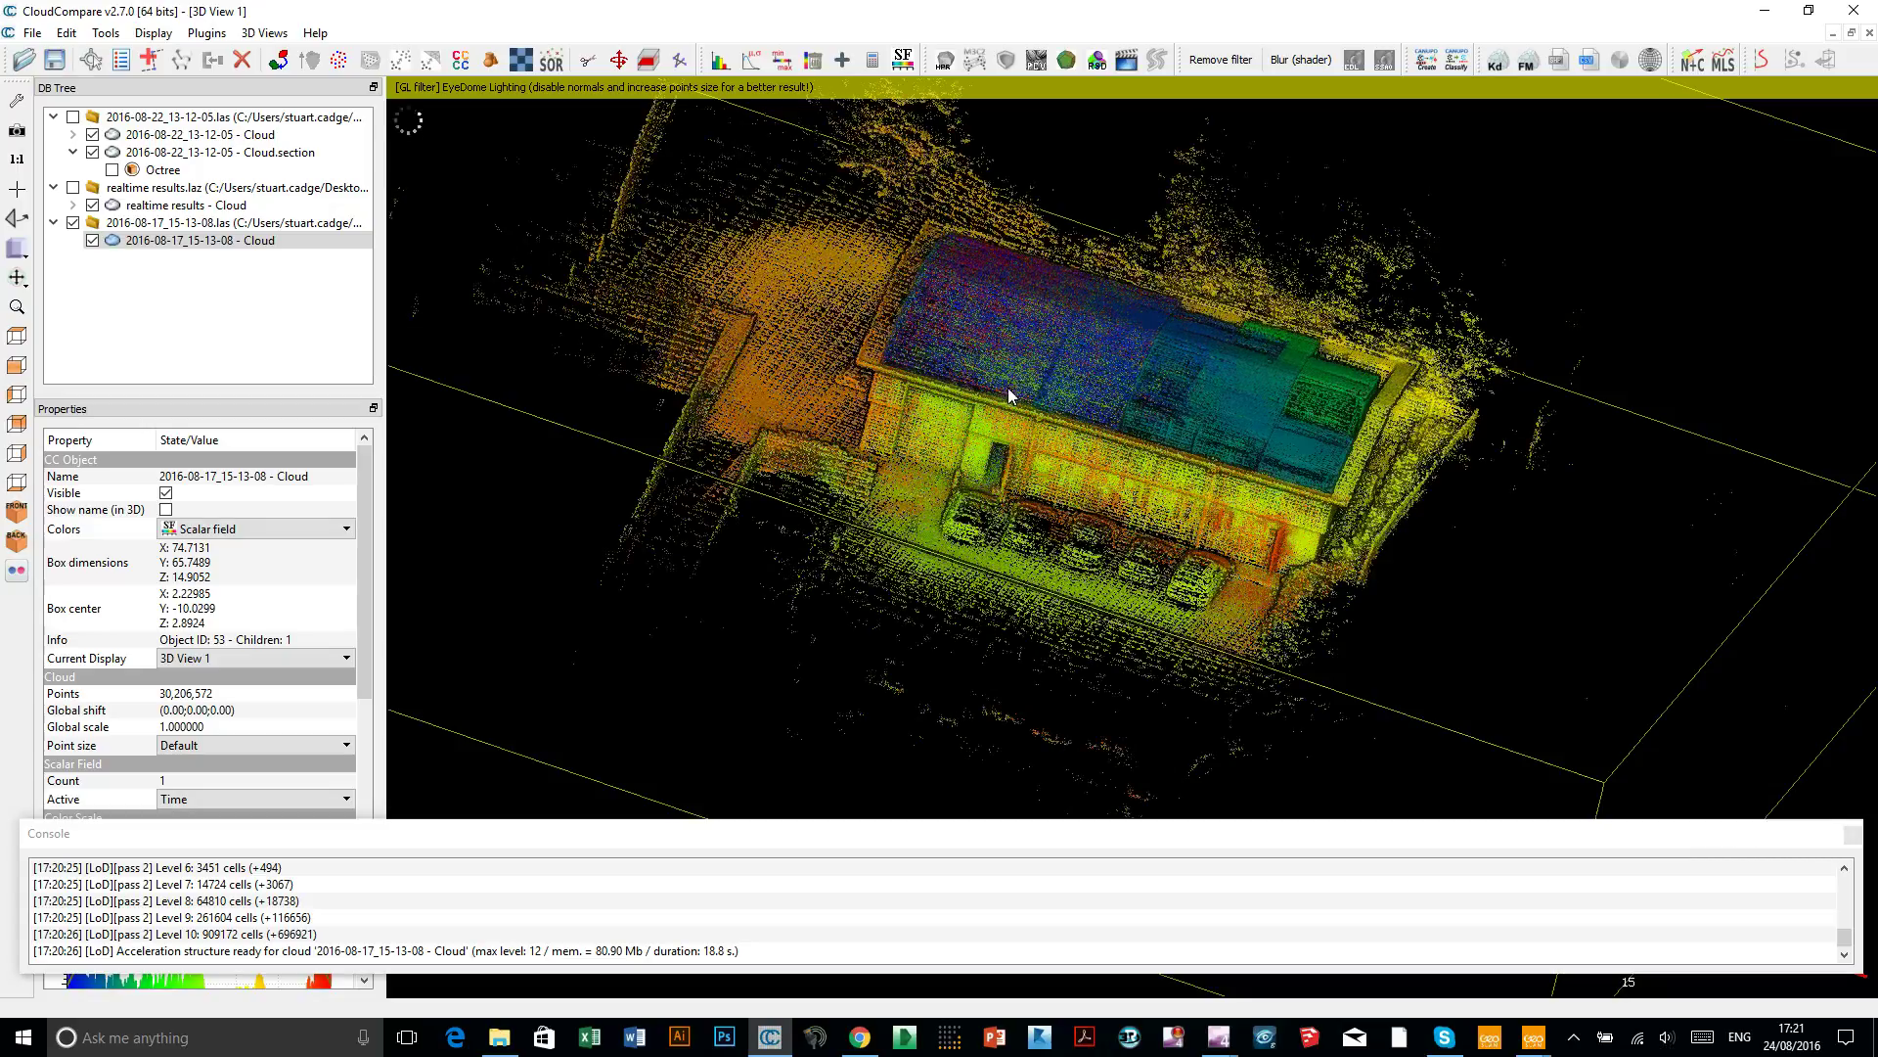
left_click(235, 530)
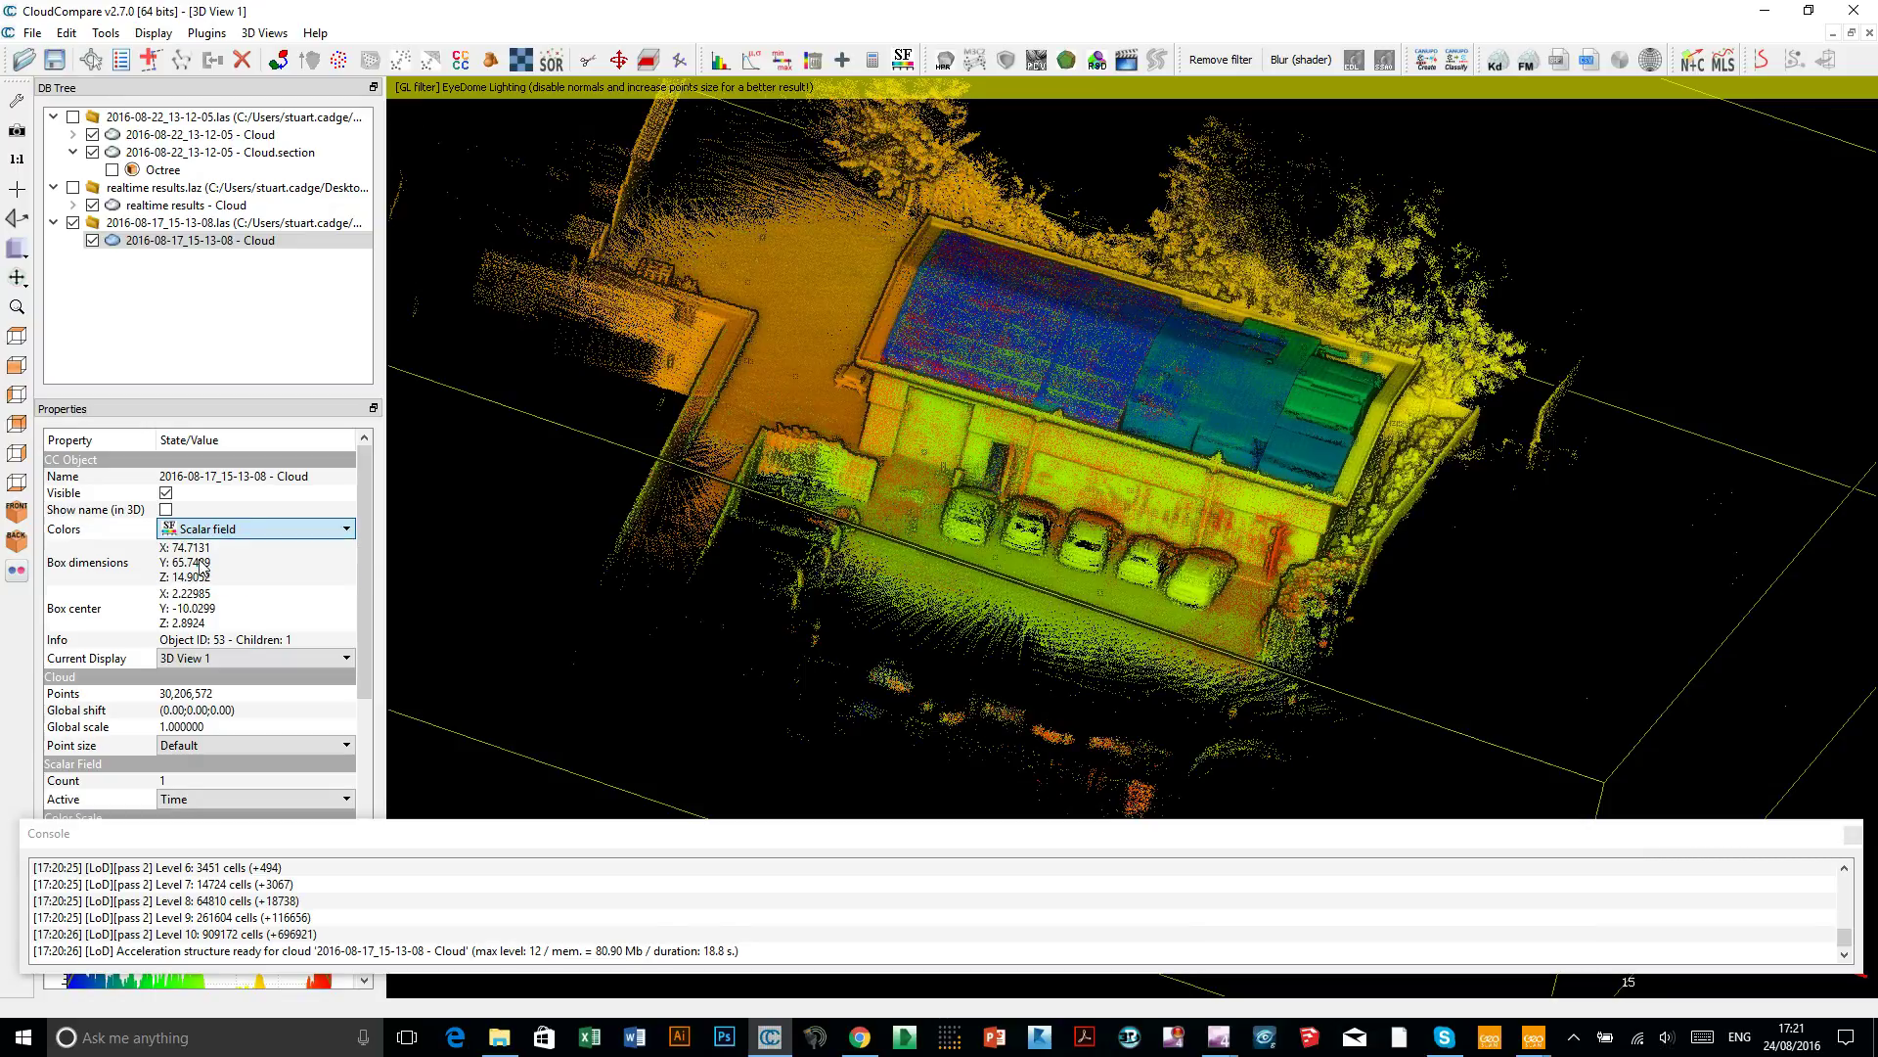
left_click(193, 564)
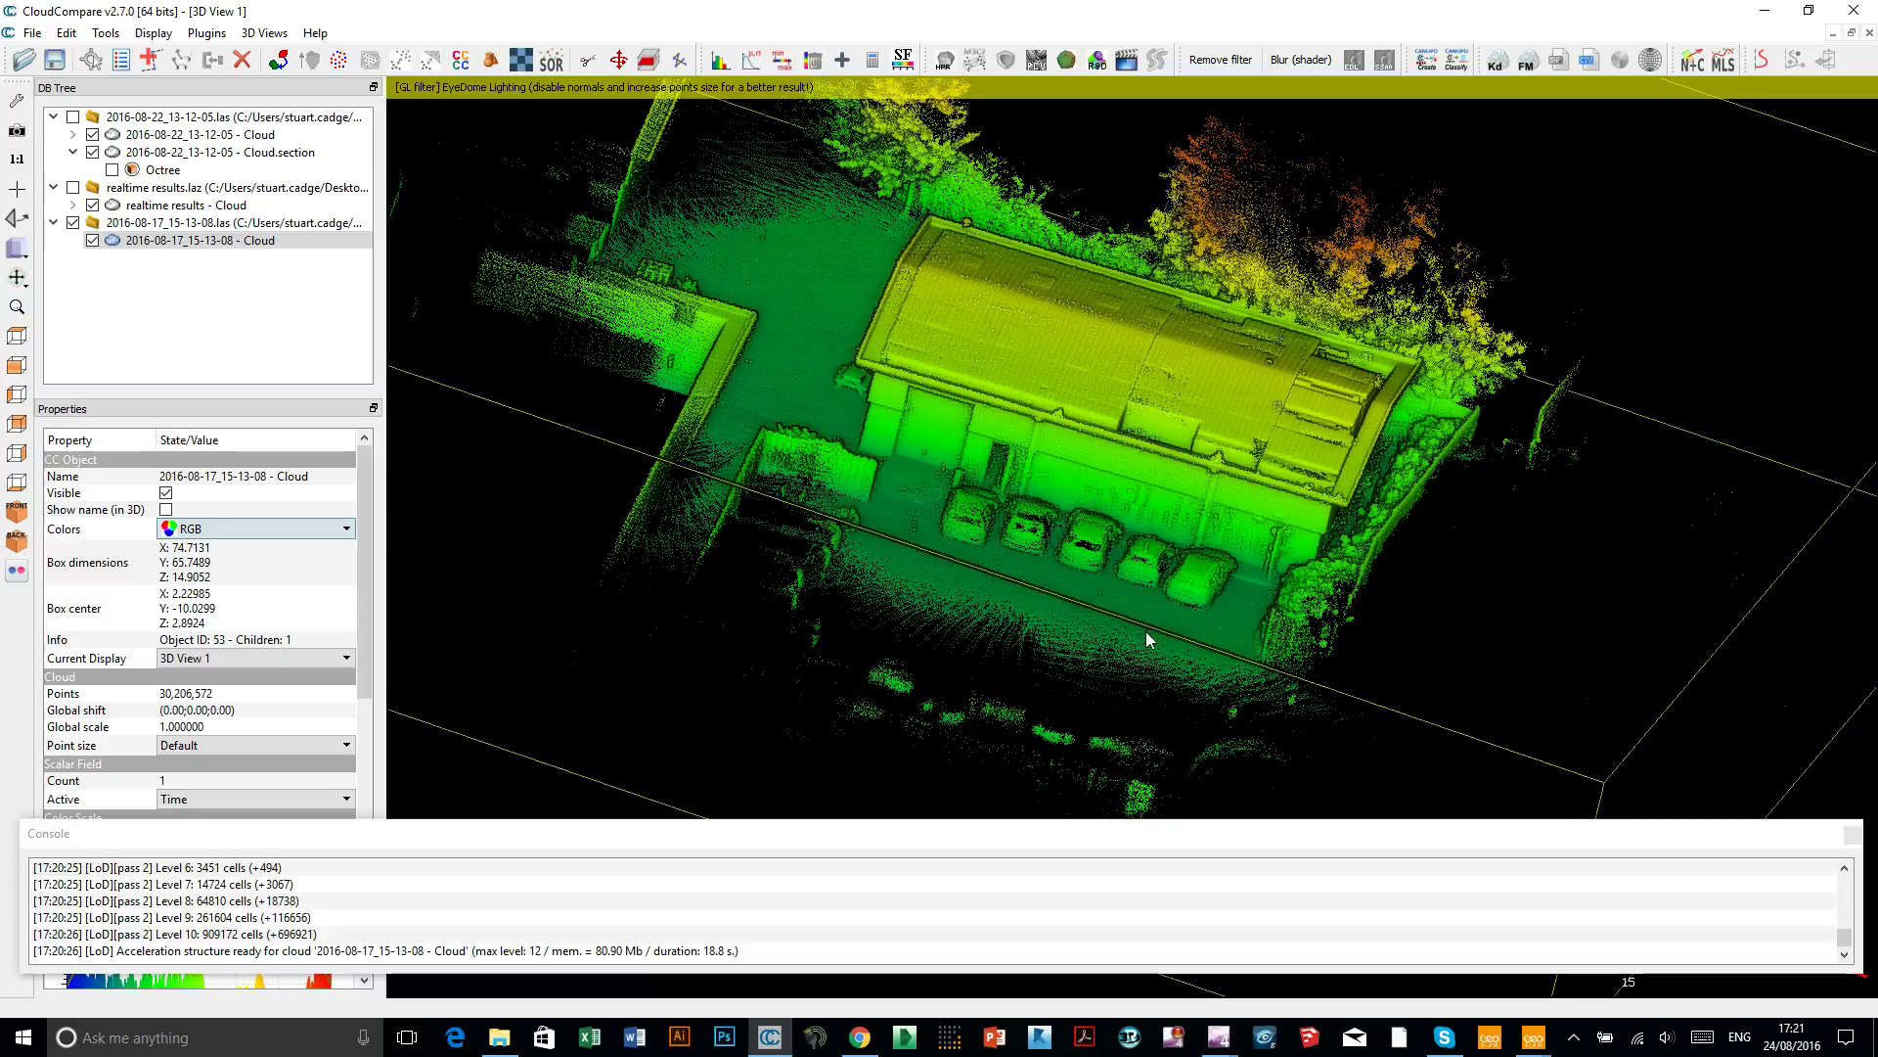
Inspect the height-coloured building from several angles and set the 3D view to the top view
left_click_drag(1181, 475, 1217, 591)
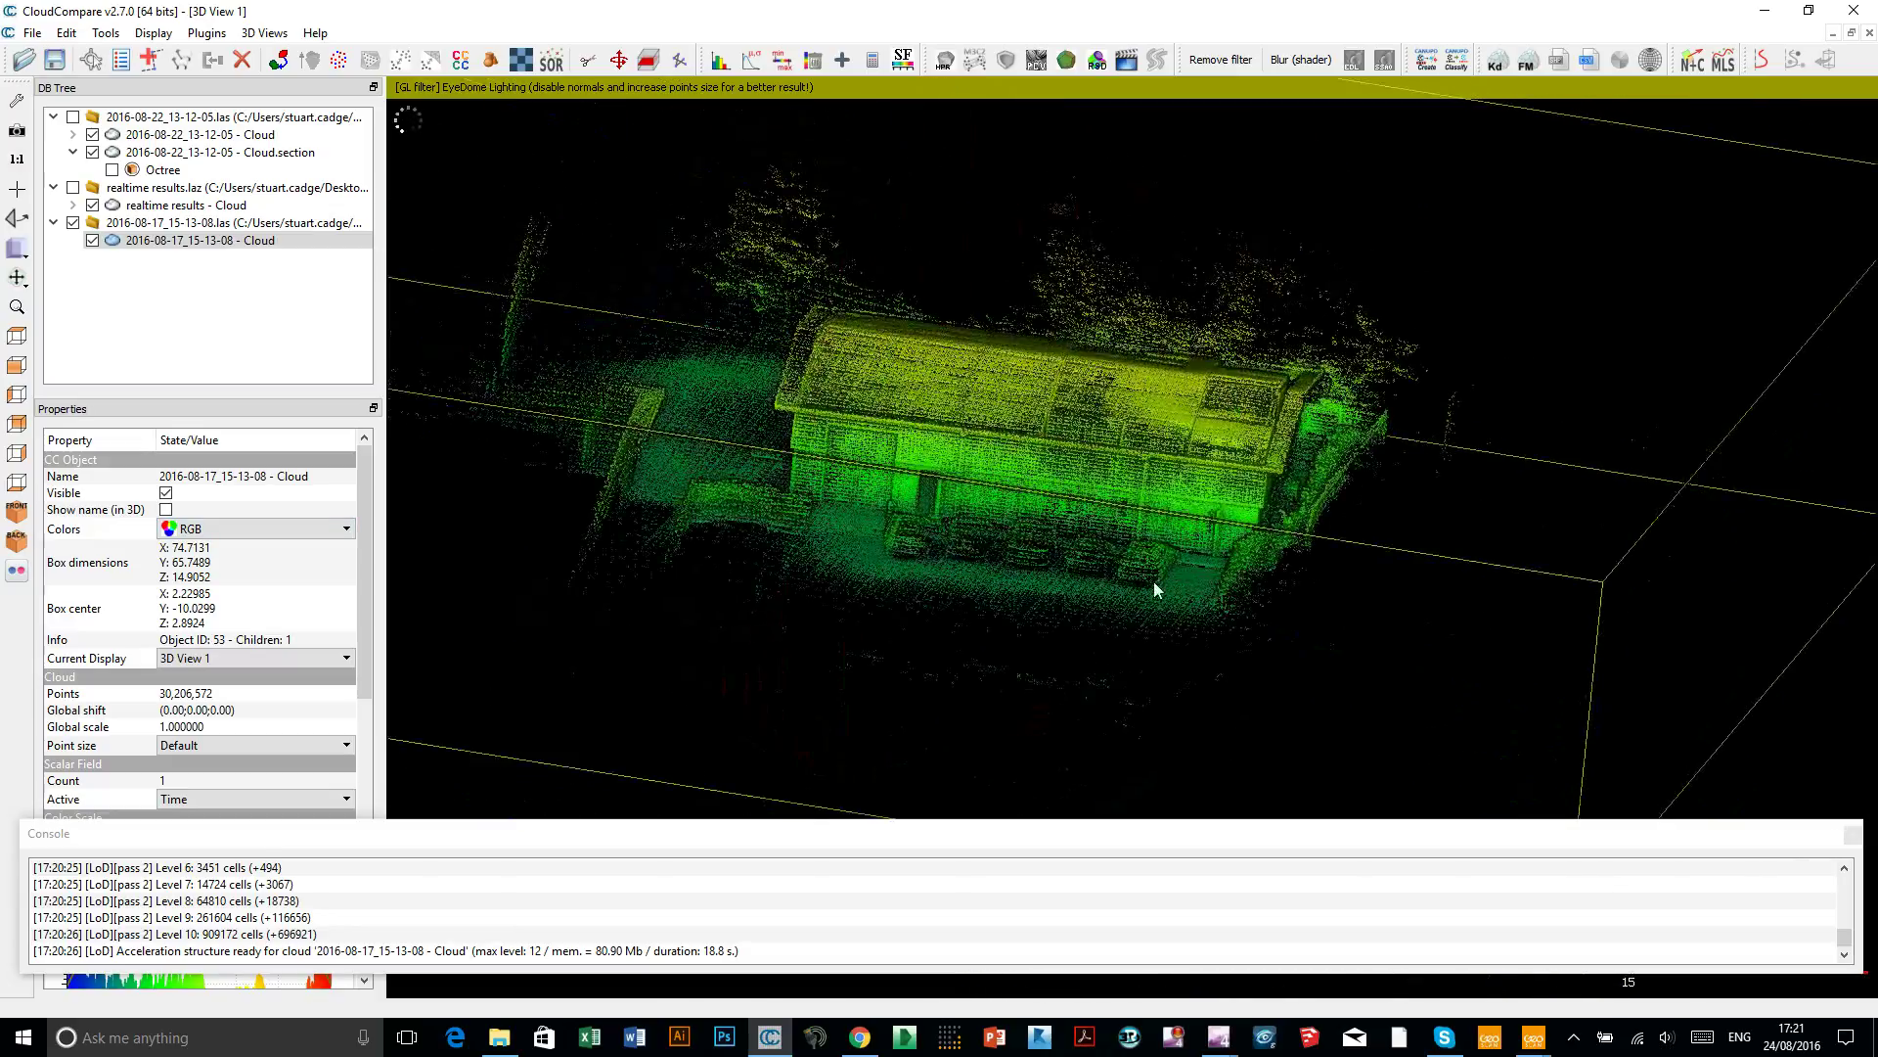
left_click_drag(920, 462, 901, 369)
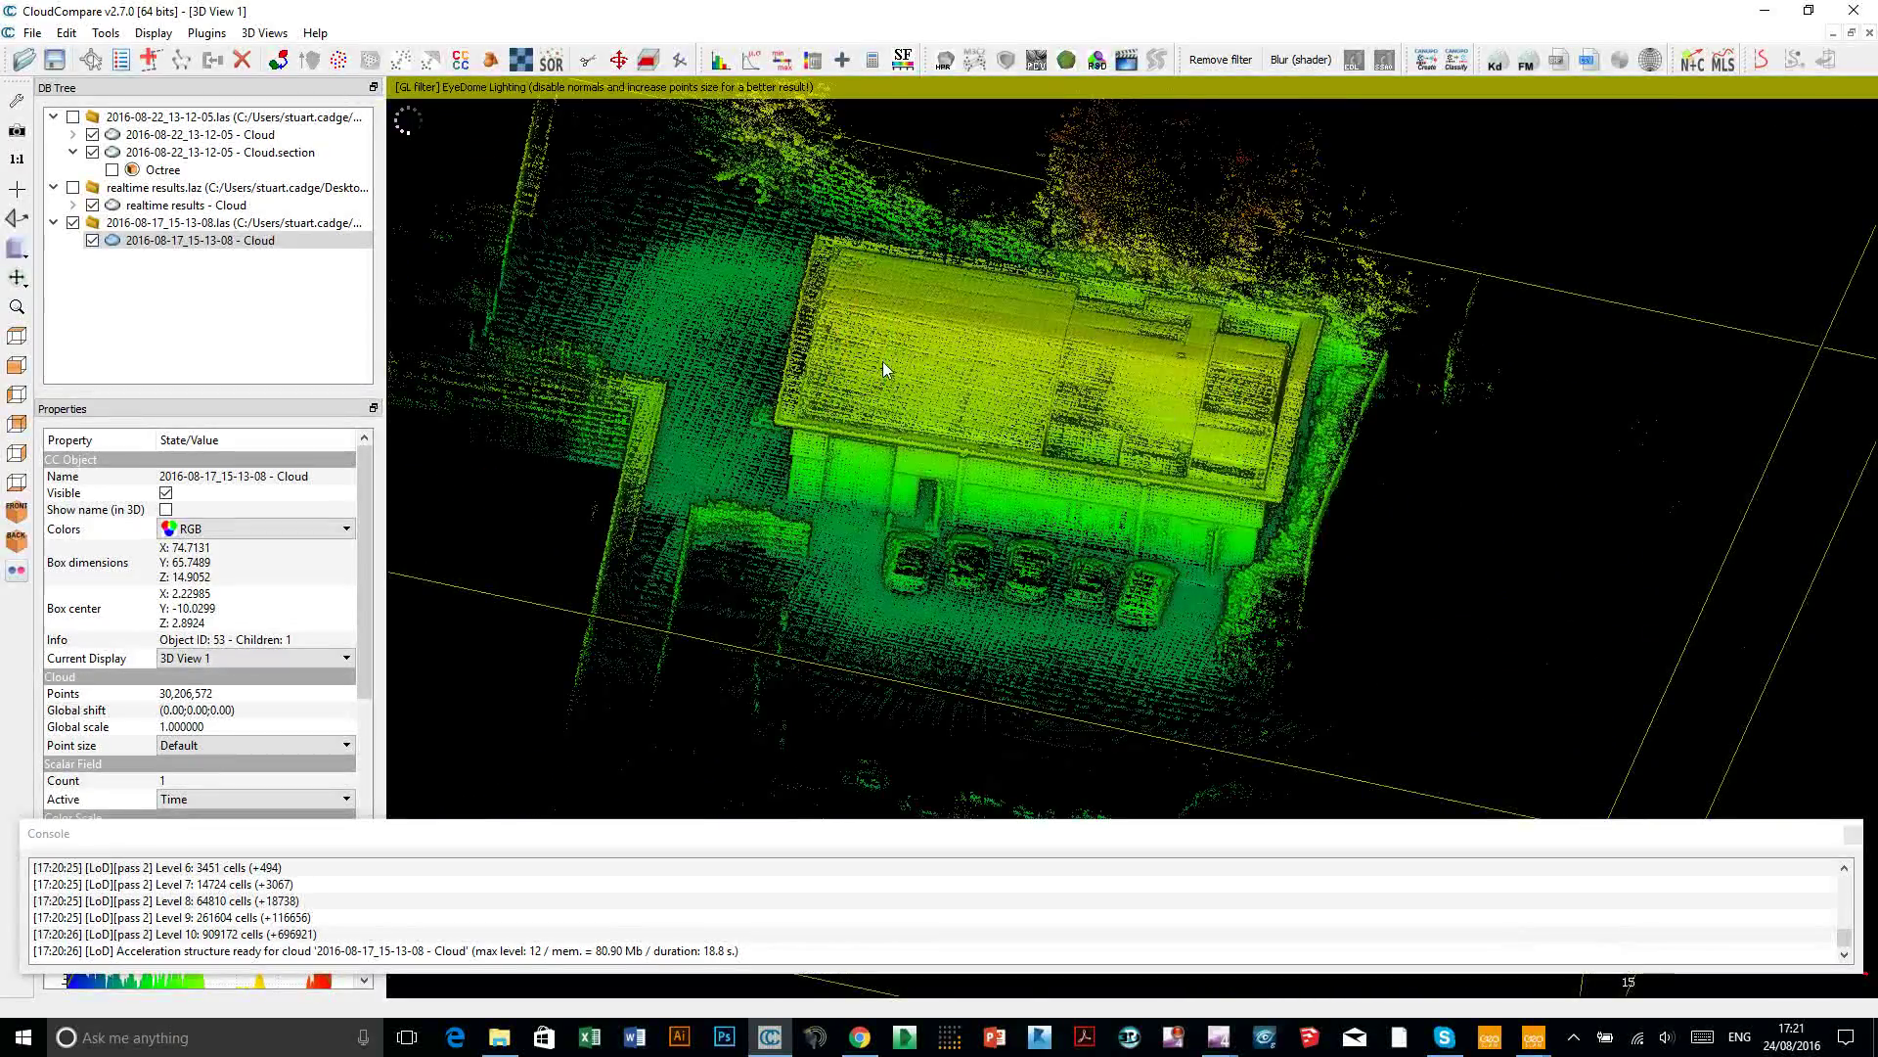
left_click(18, 334)
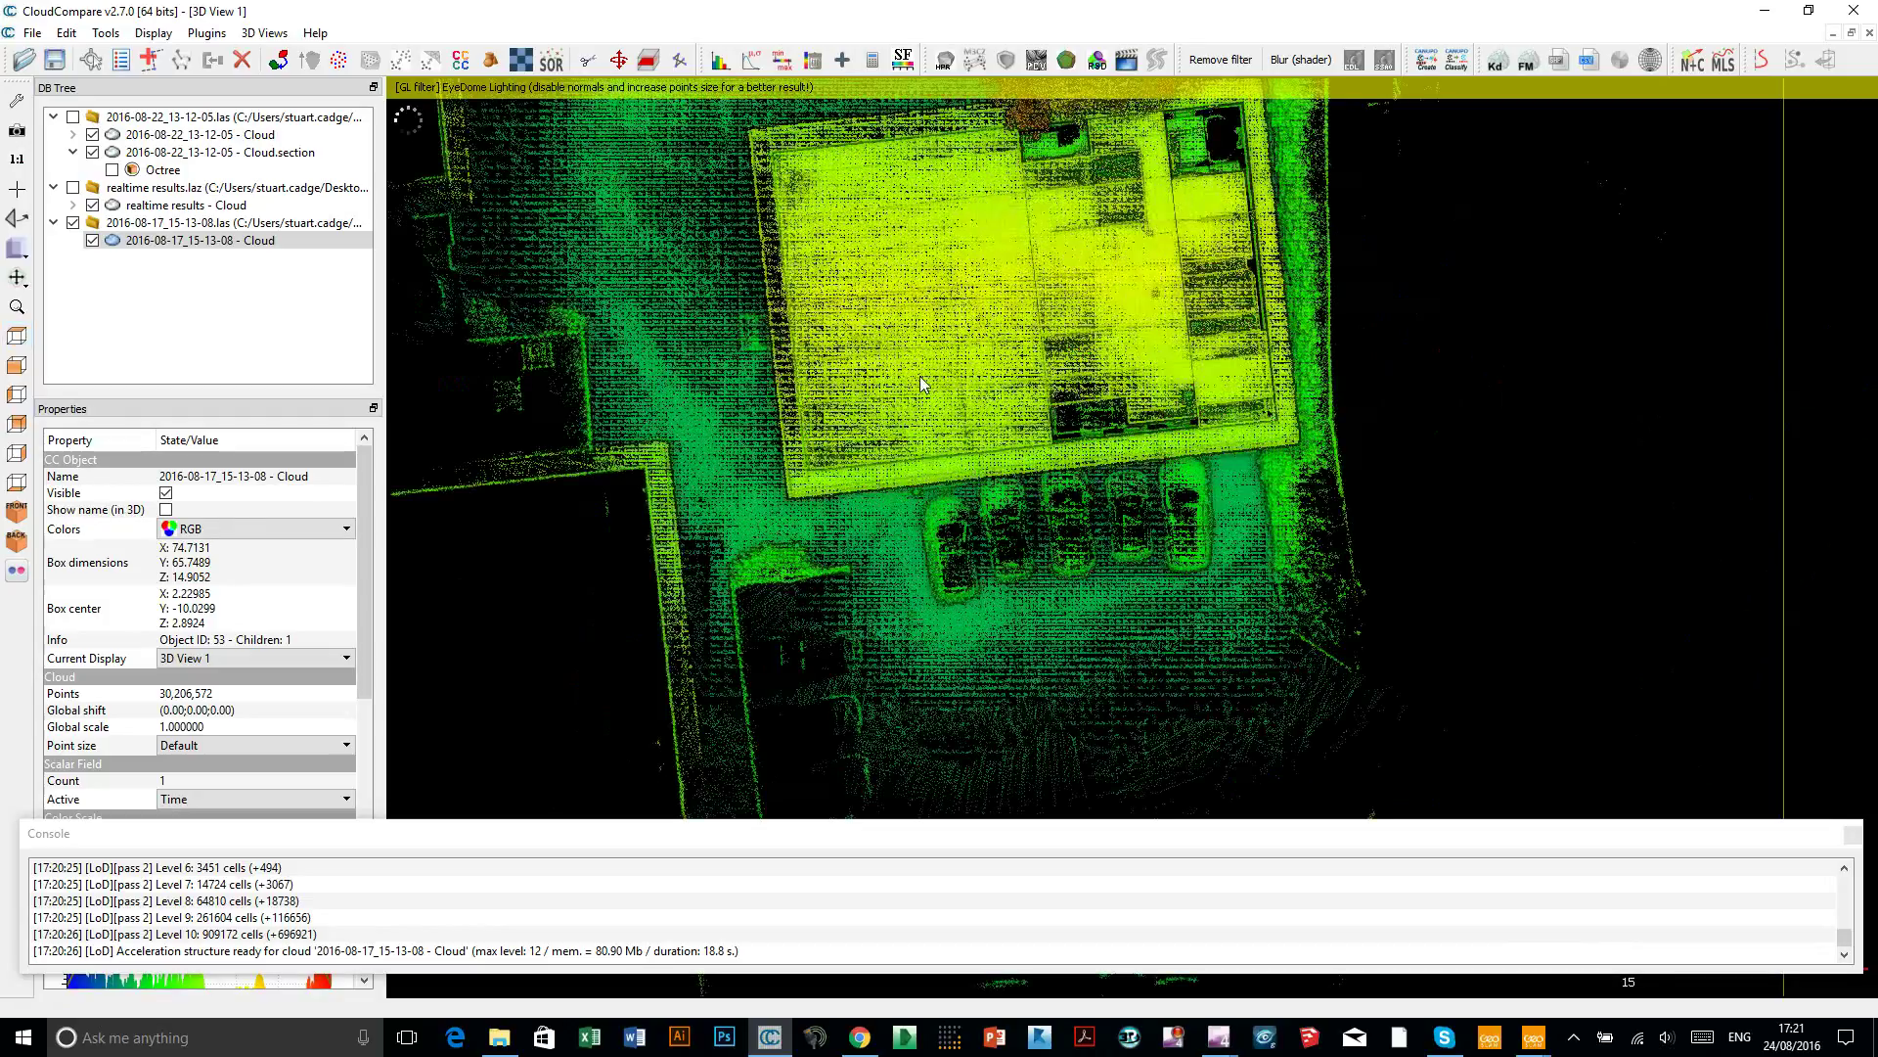
Rotate the 2016-08-17_15-13-08 cloud about Z to square the building with the axes, shift it in plan, and apply the transformation
scroll(920, 383, "down", 5)
scroll(919, 376, "down", 2)
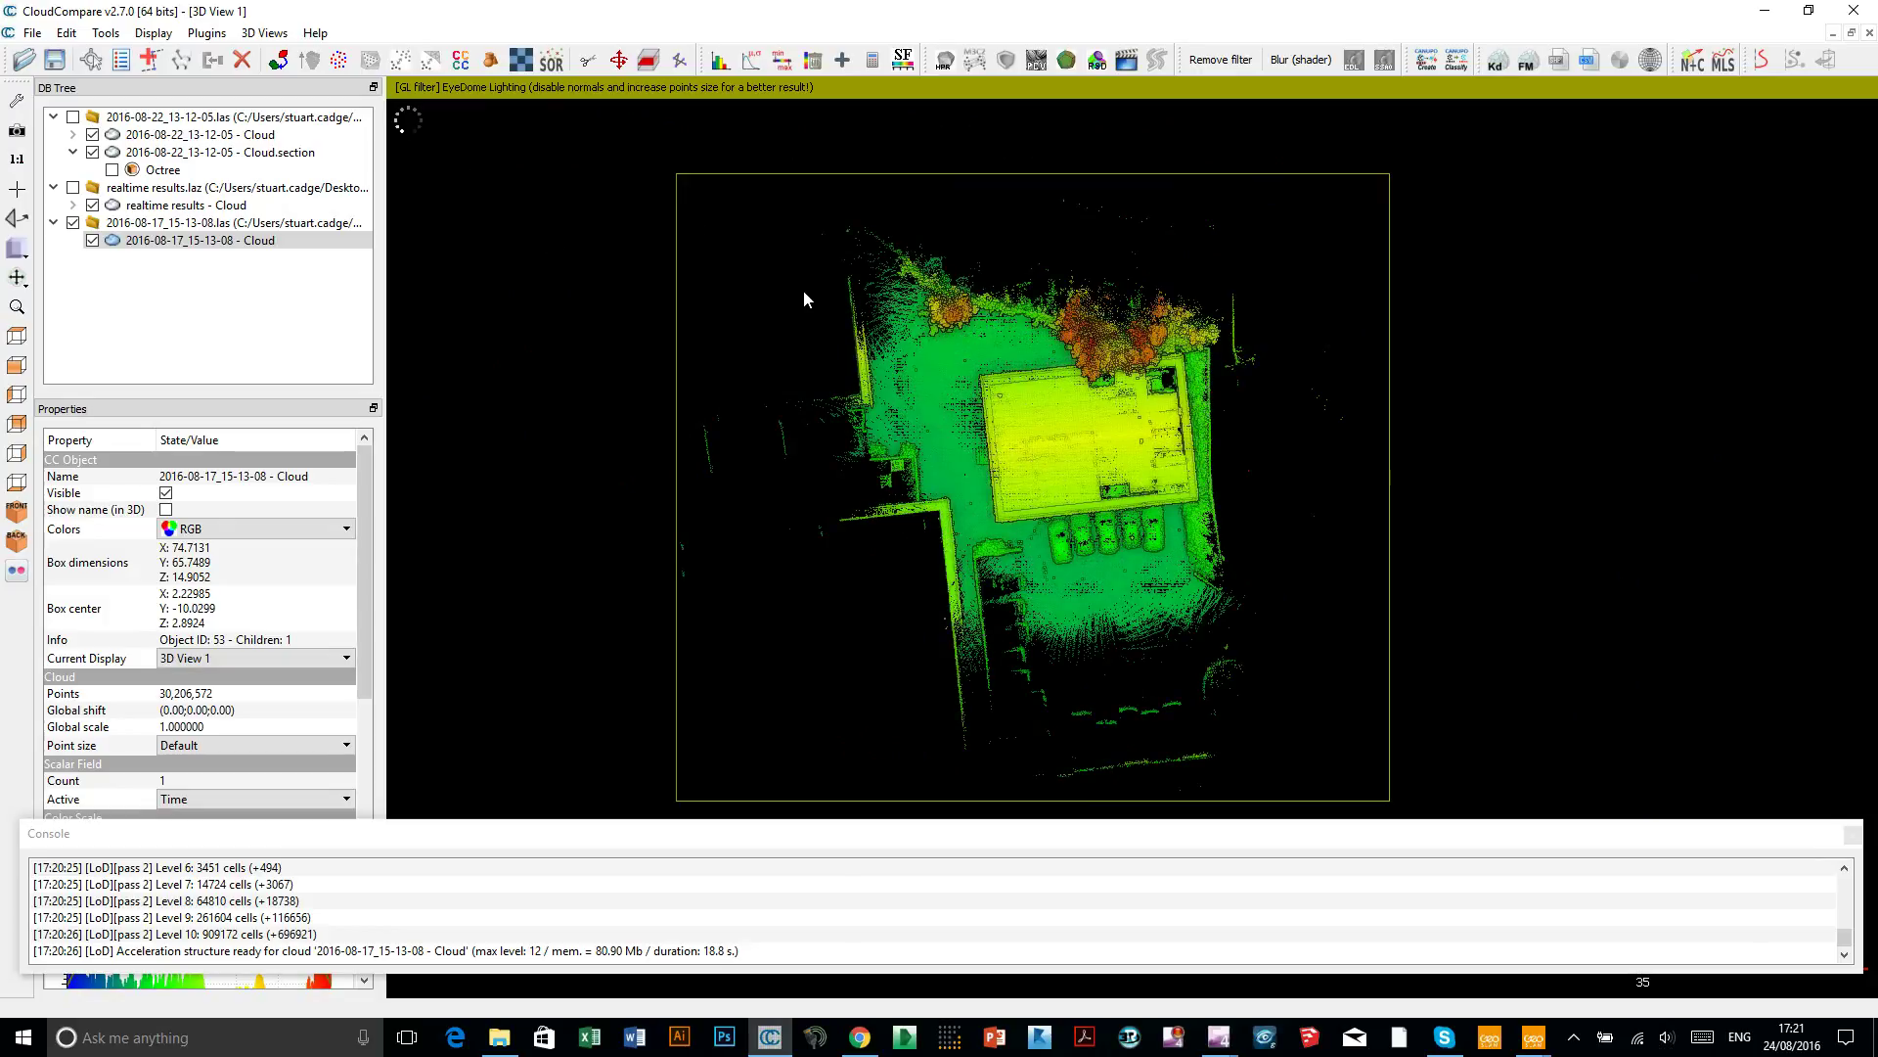
left_click(620, 60)
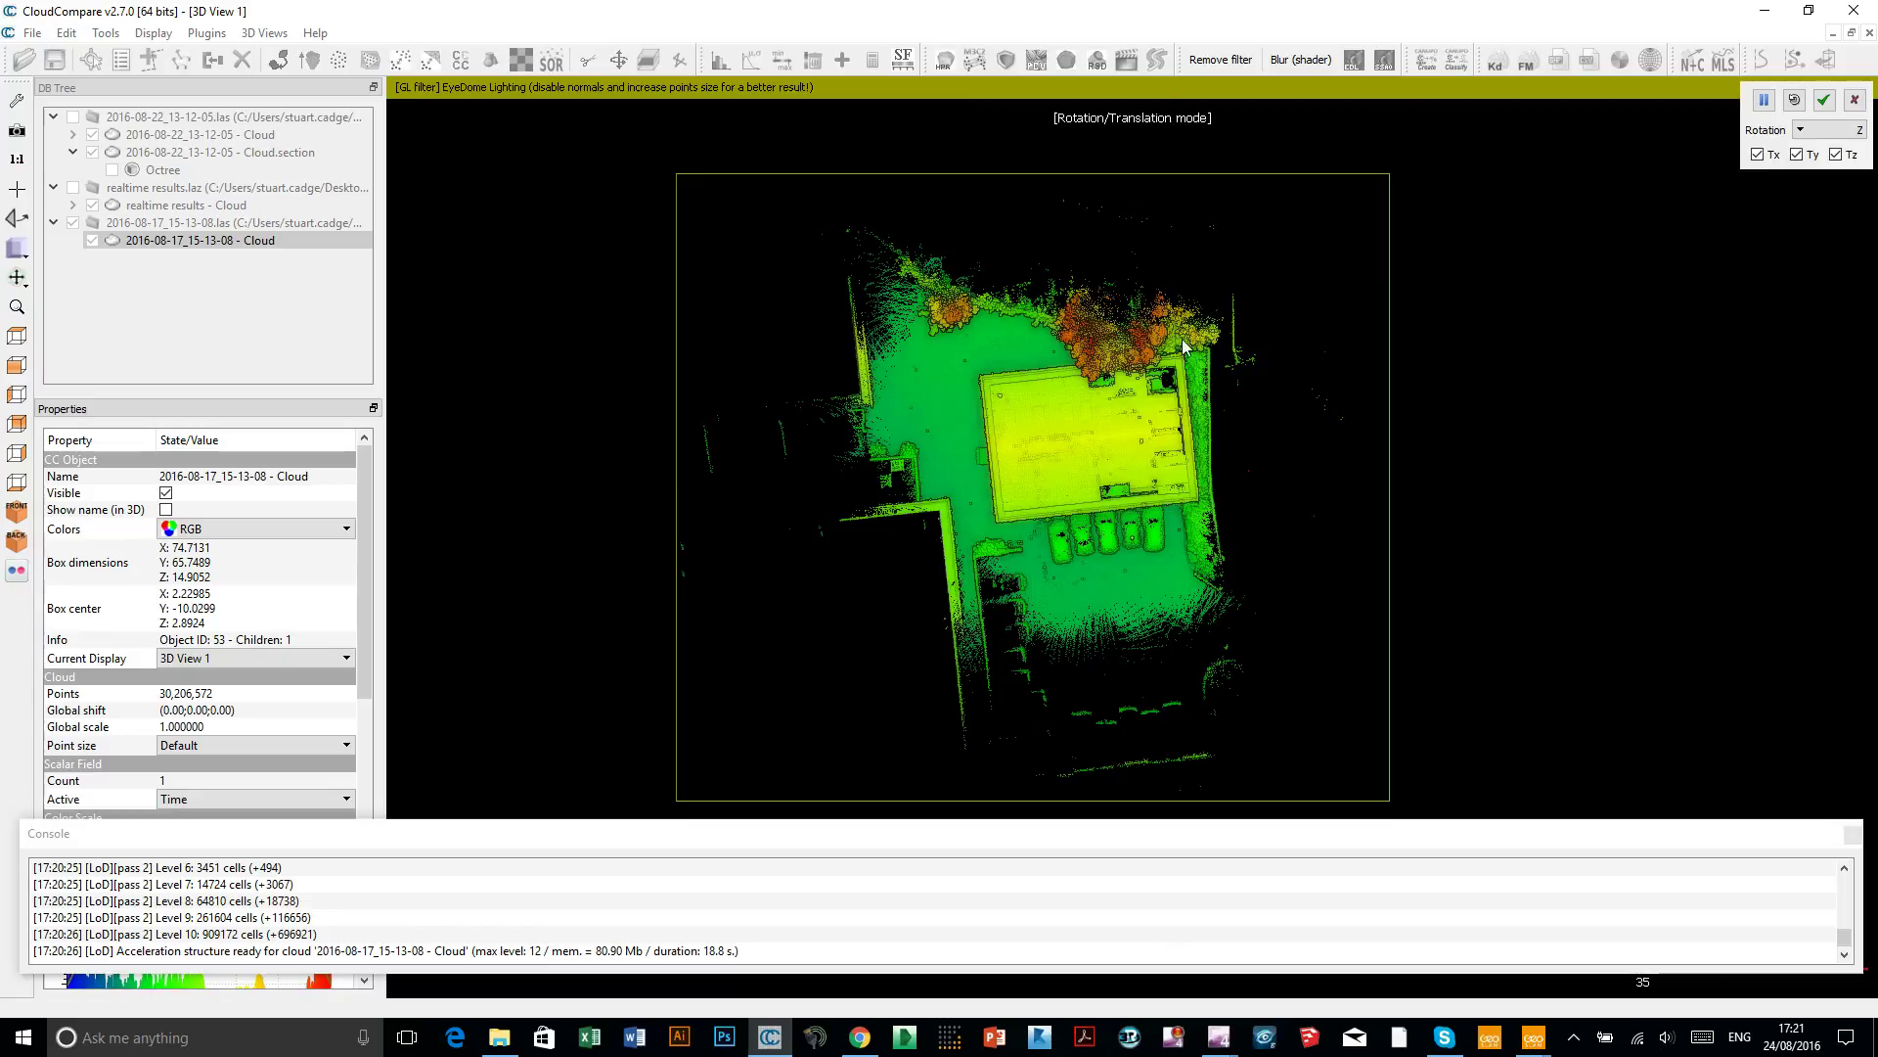
left_click_drag(1251, 284, 1320, 369)
right_click_drag(1041, 462, 859, 197)
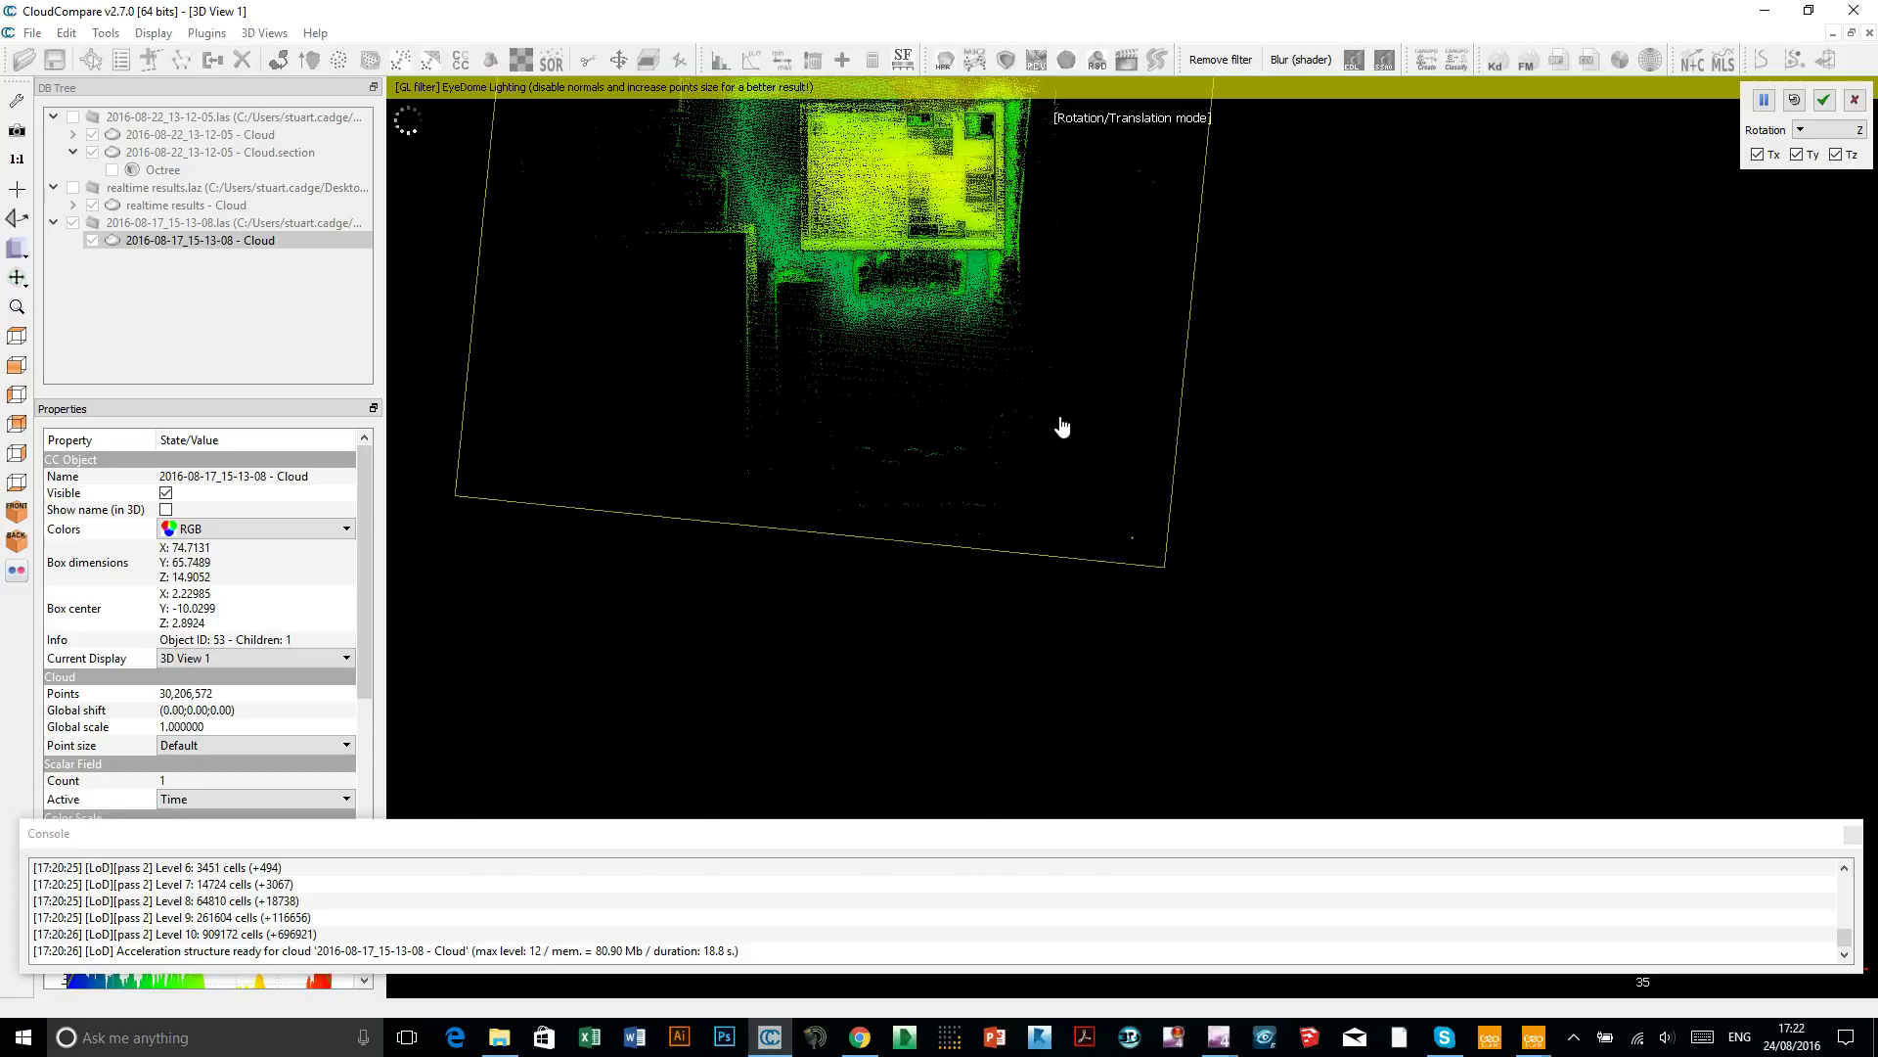
left_click_drag(595, 455, 574, 450)
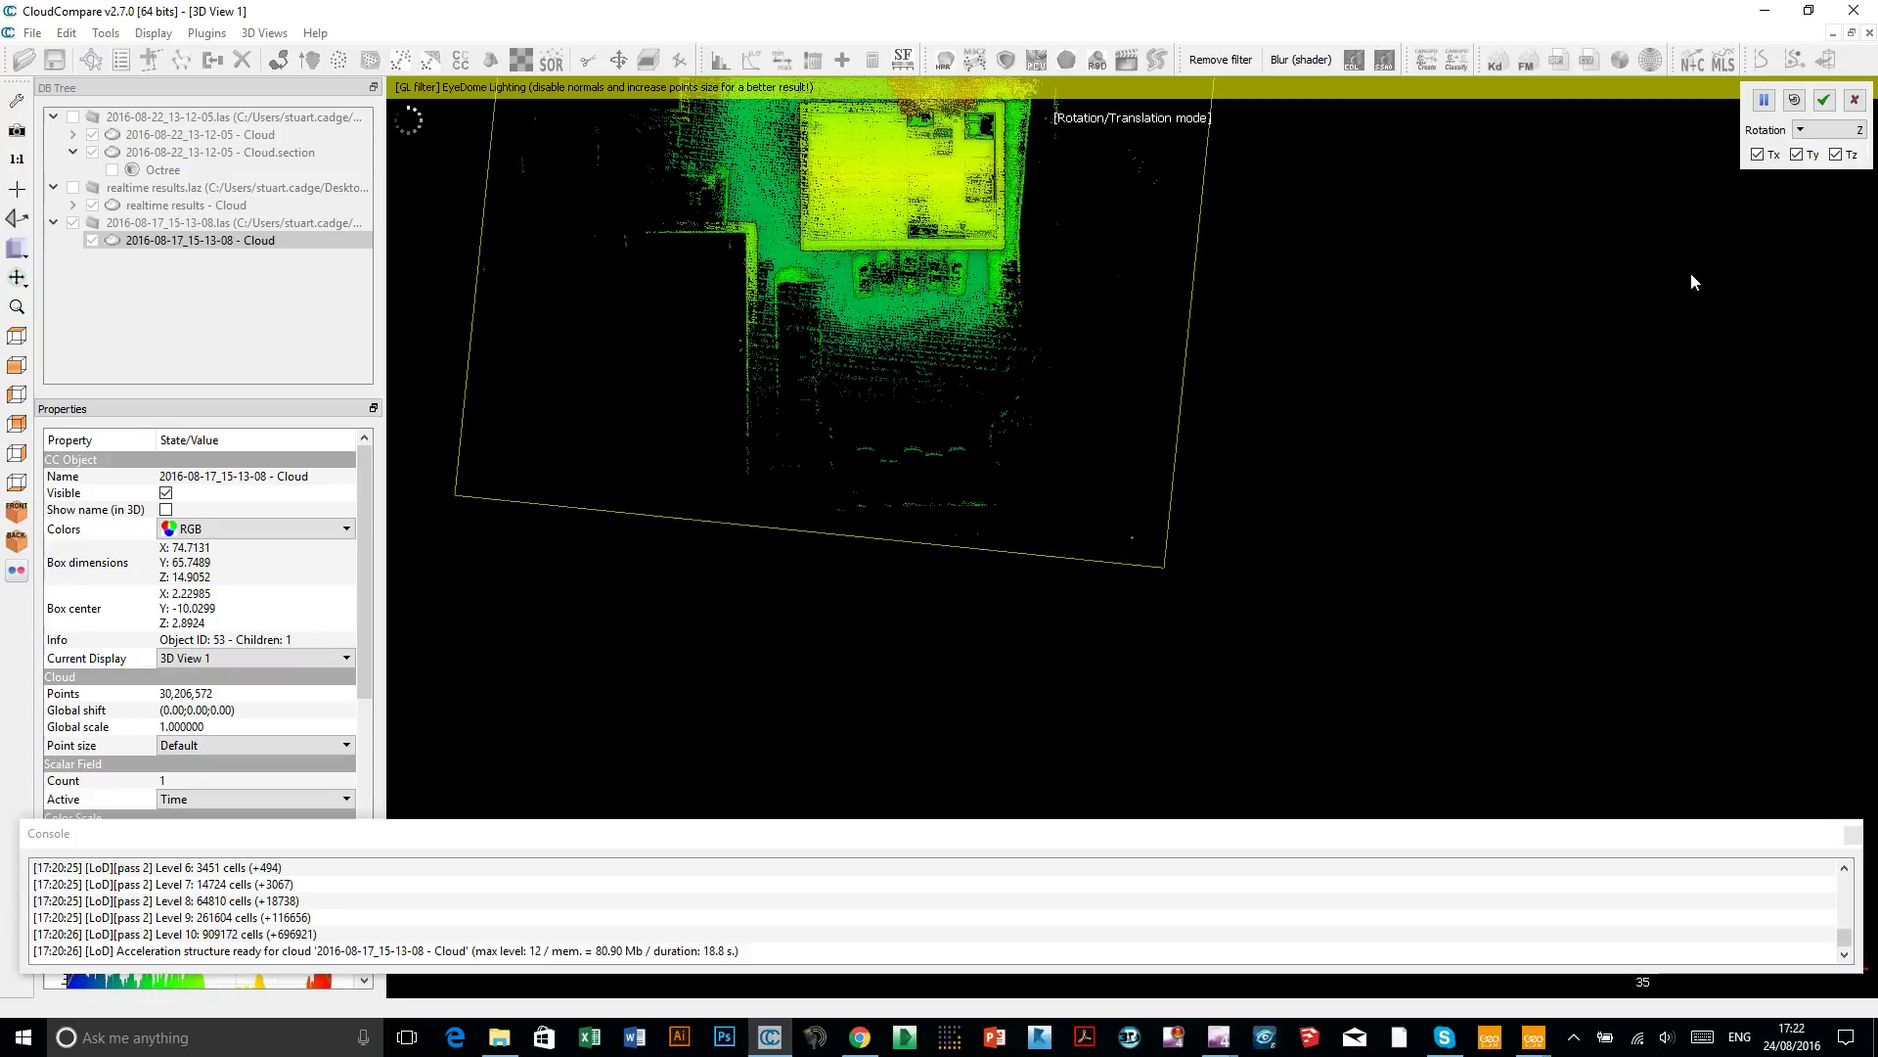
left_click(1825, 101)
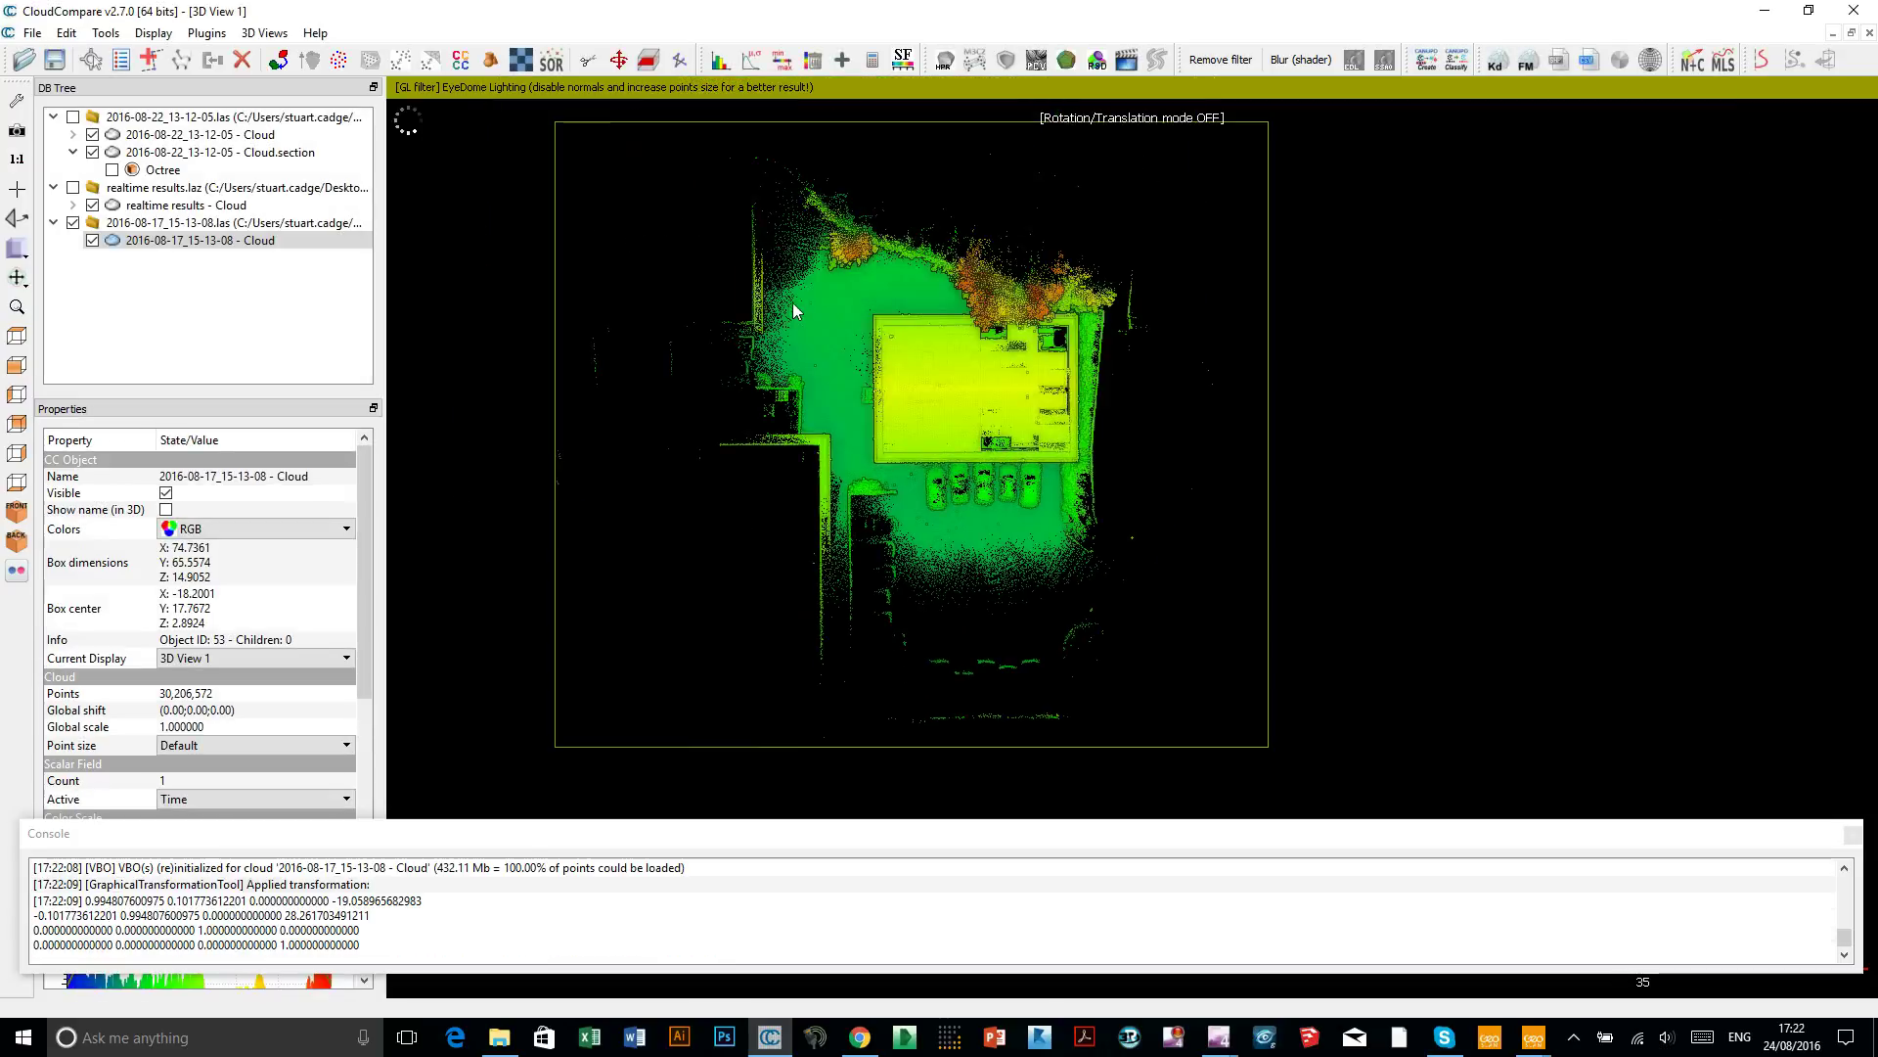
right_click_drag(886, 350, 937, 378)
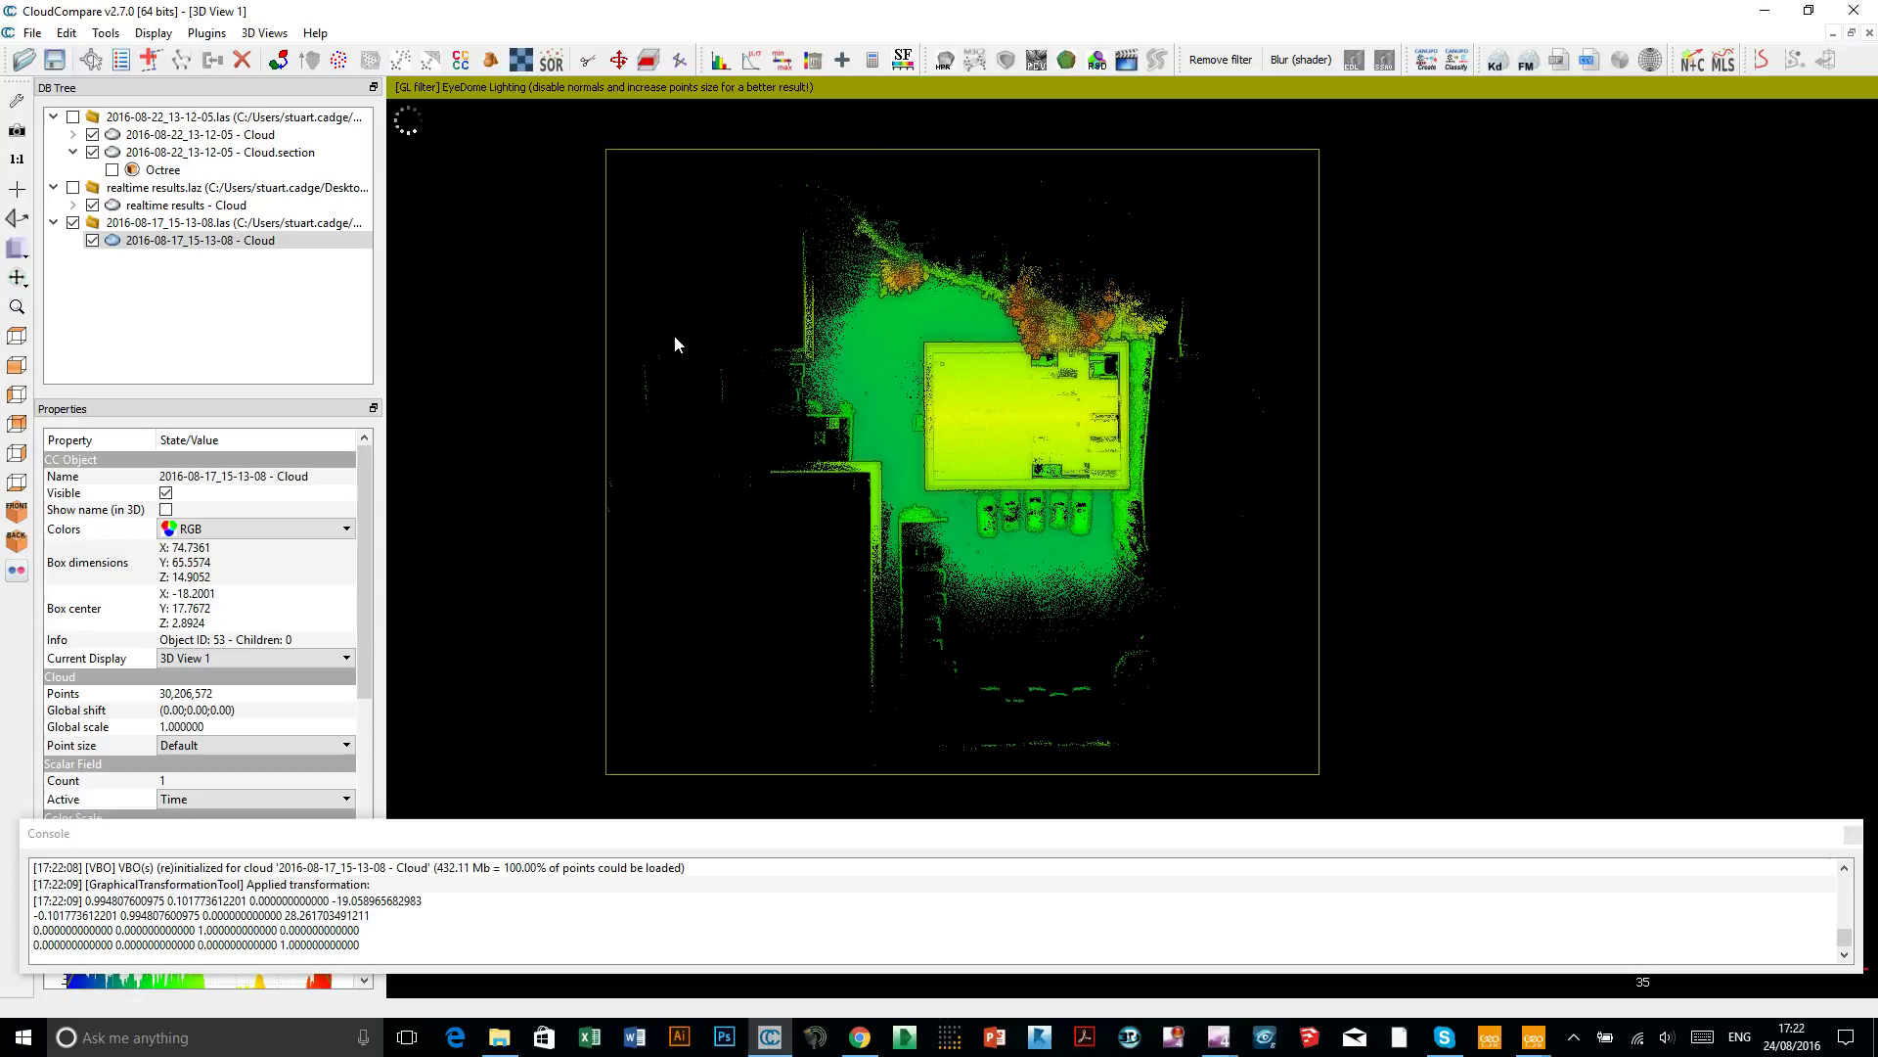
left_click(648, 60)
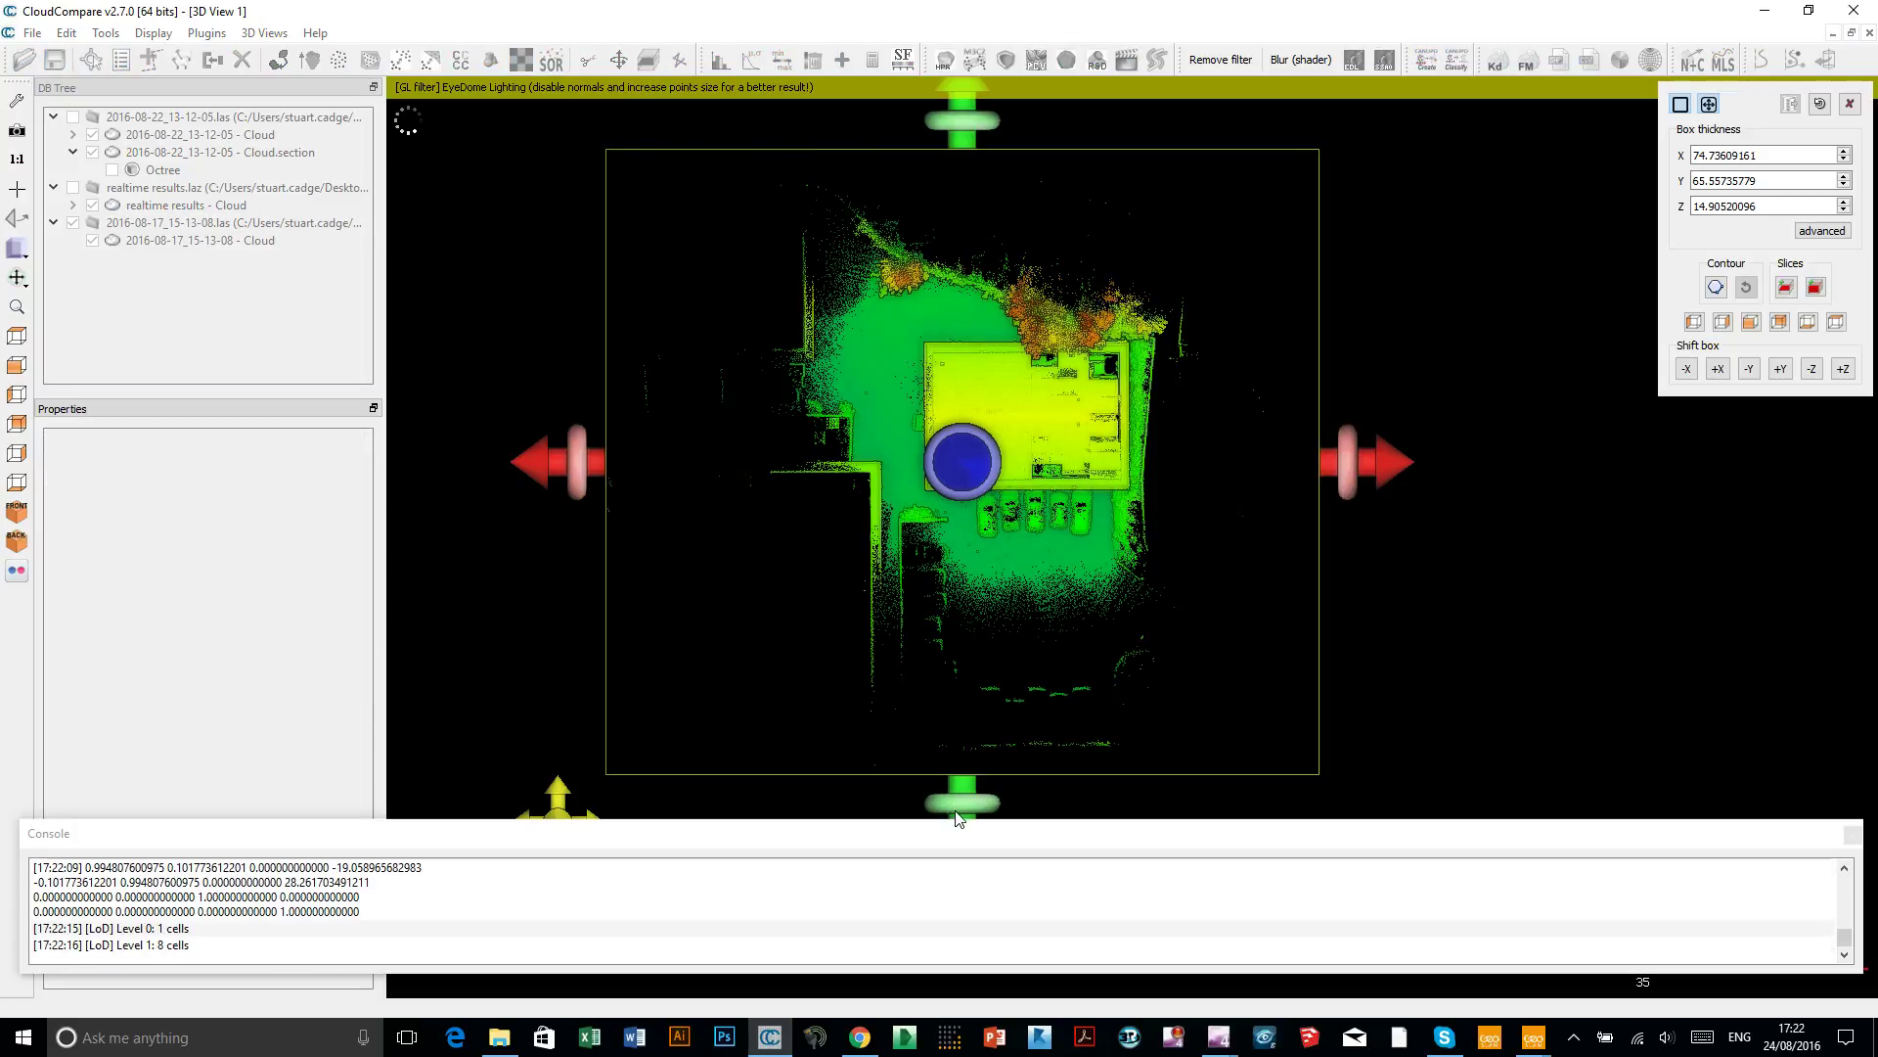
left_click_drag(956, 799, 1150, 691)
left_click_drag(1382, 683, 1332, 477)
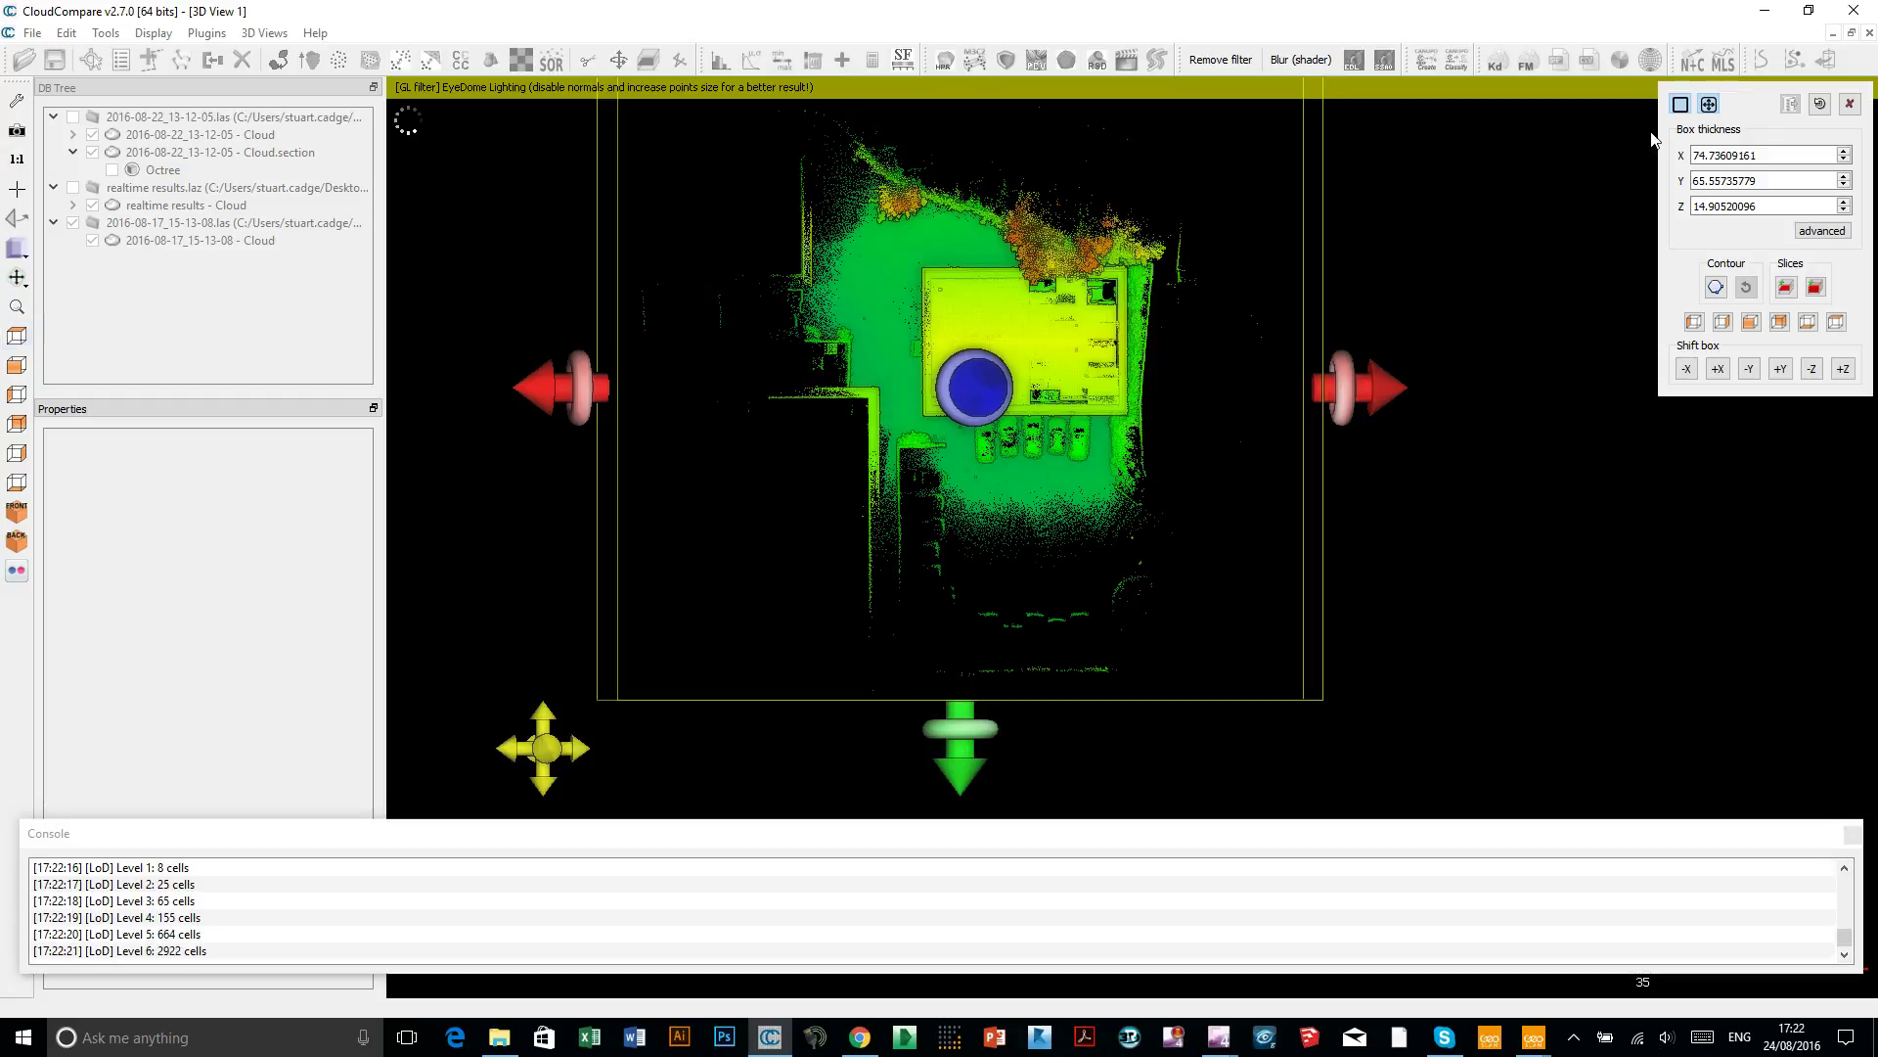
left_click(1850, 104)
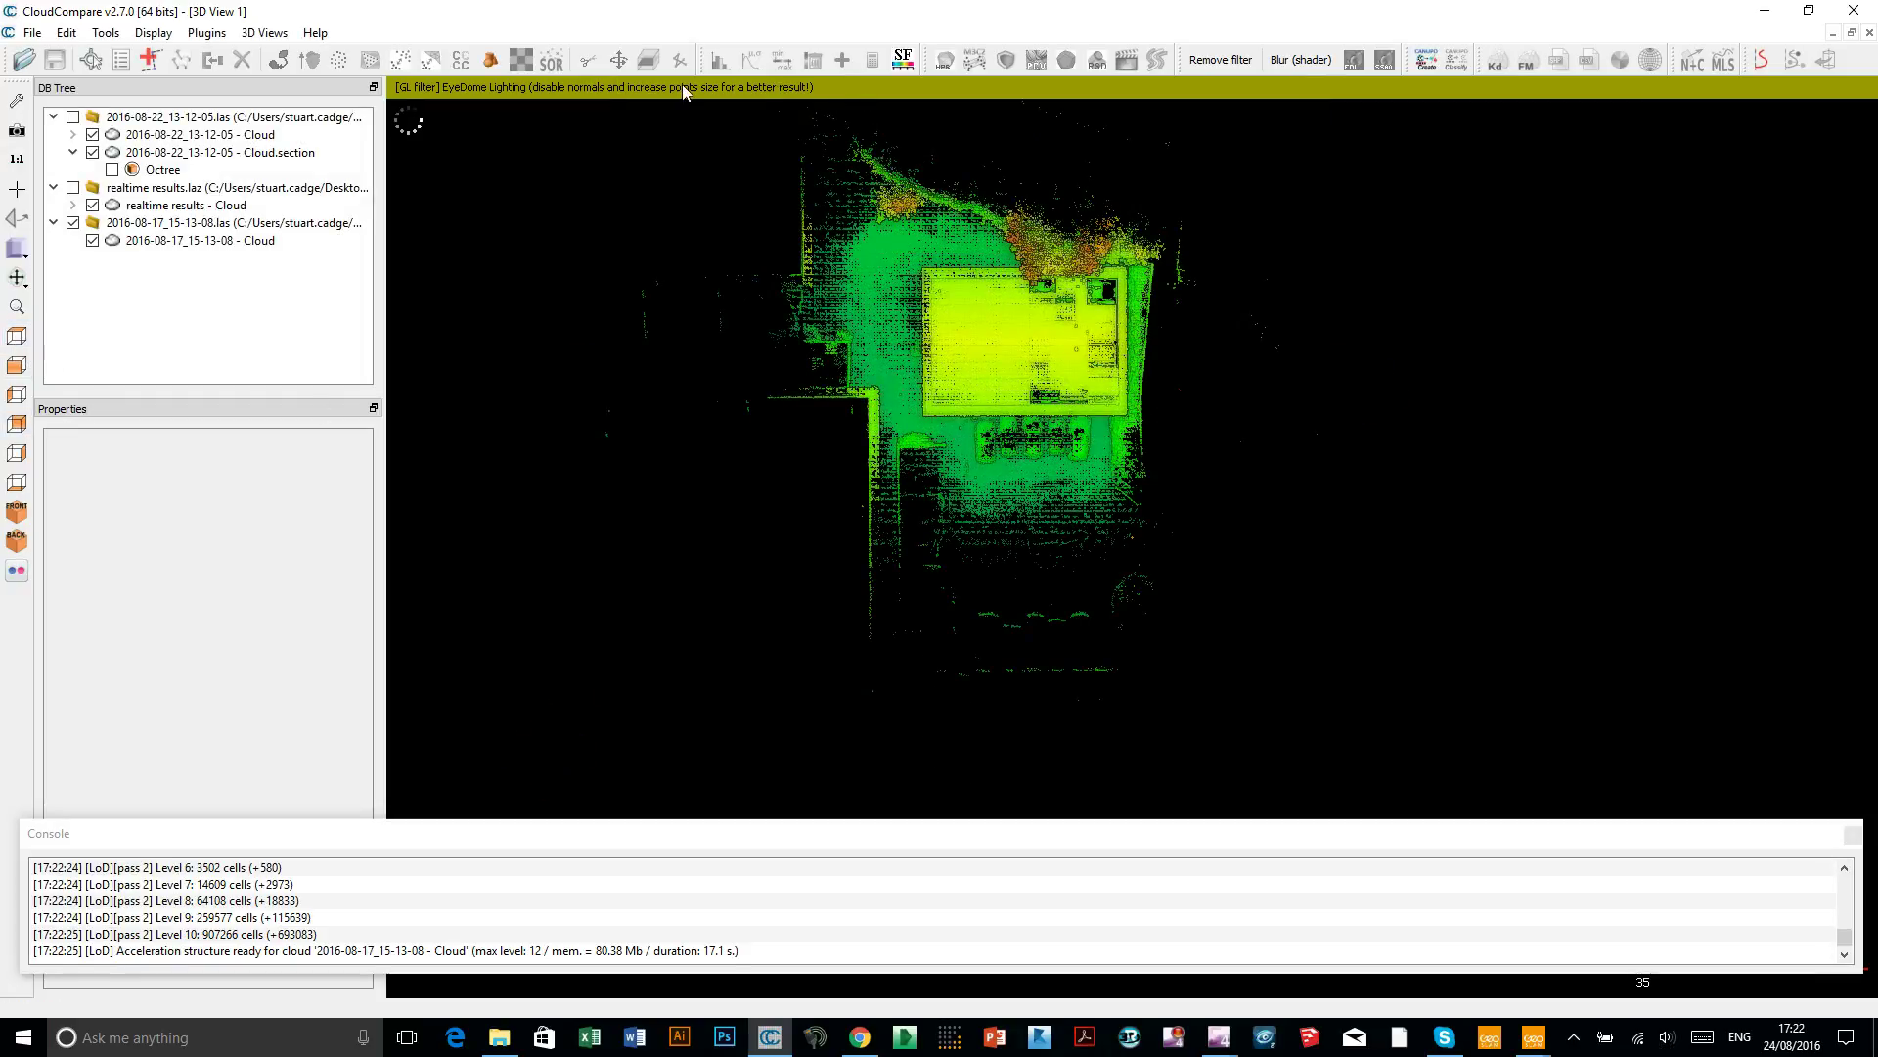
Start a cross section of the 2016-08-17_15-13-08 cloud and reduce the box's Y thickness to about 29.9, cutting through the building
left_click(260, 247)
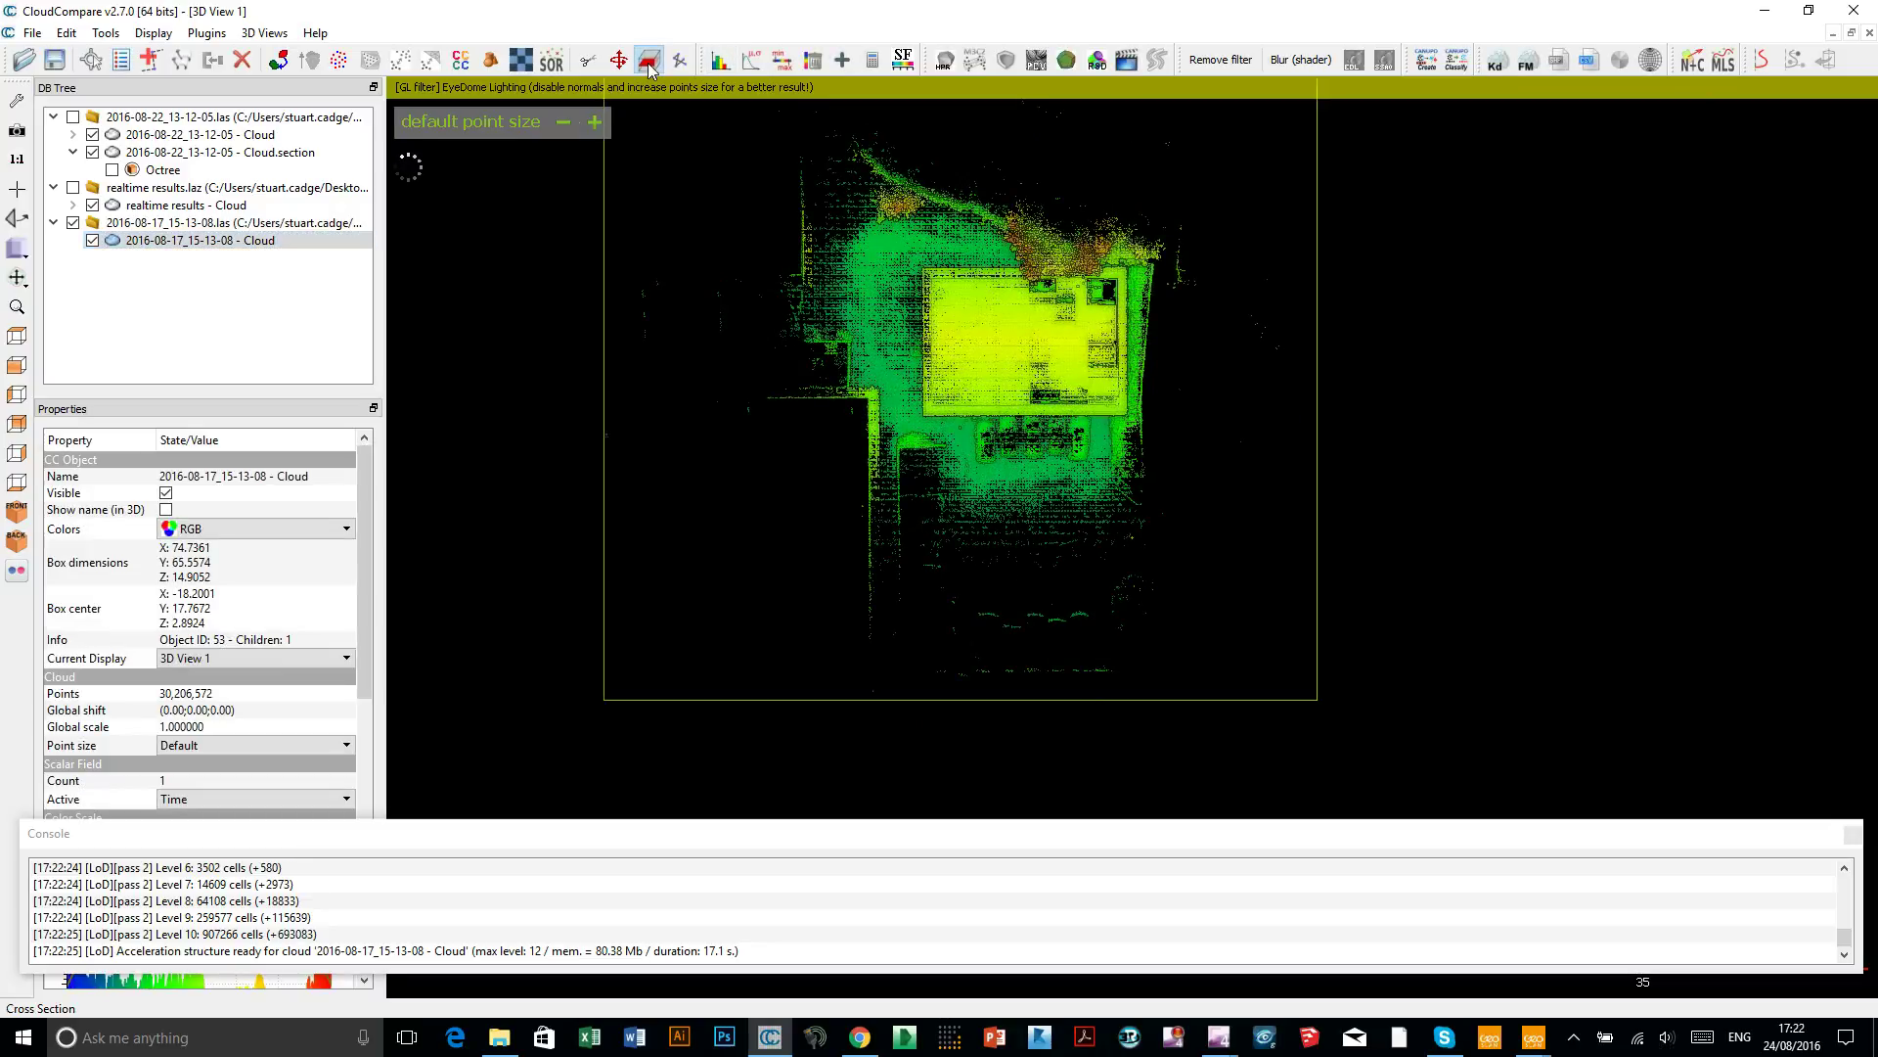
left_click(150, 60)
left_click_drag(961, 729, 999, 437)
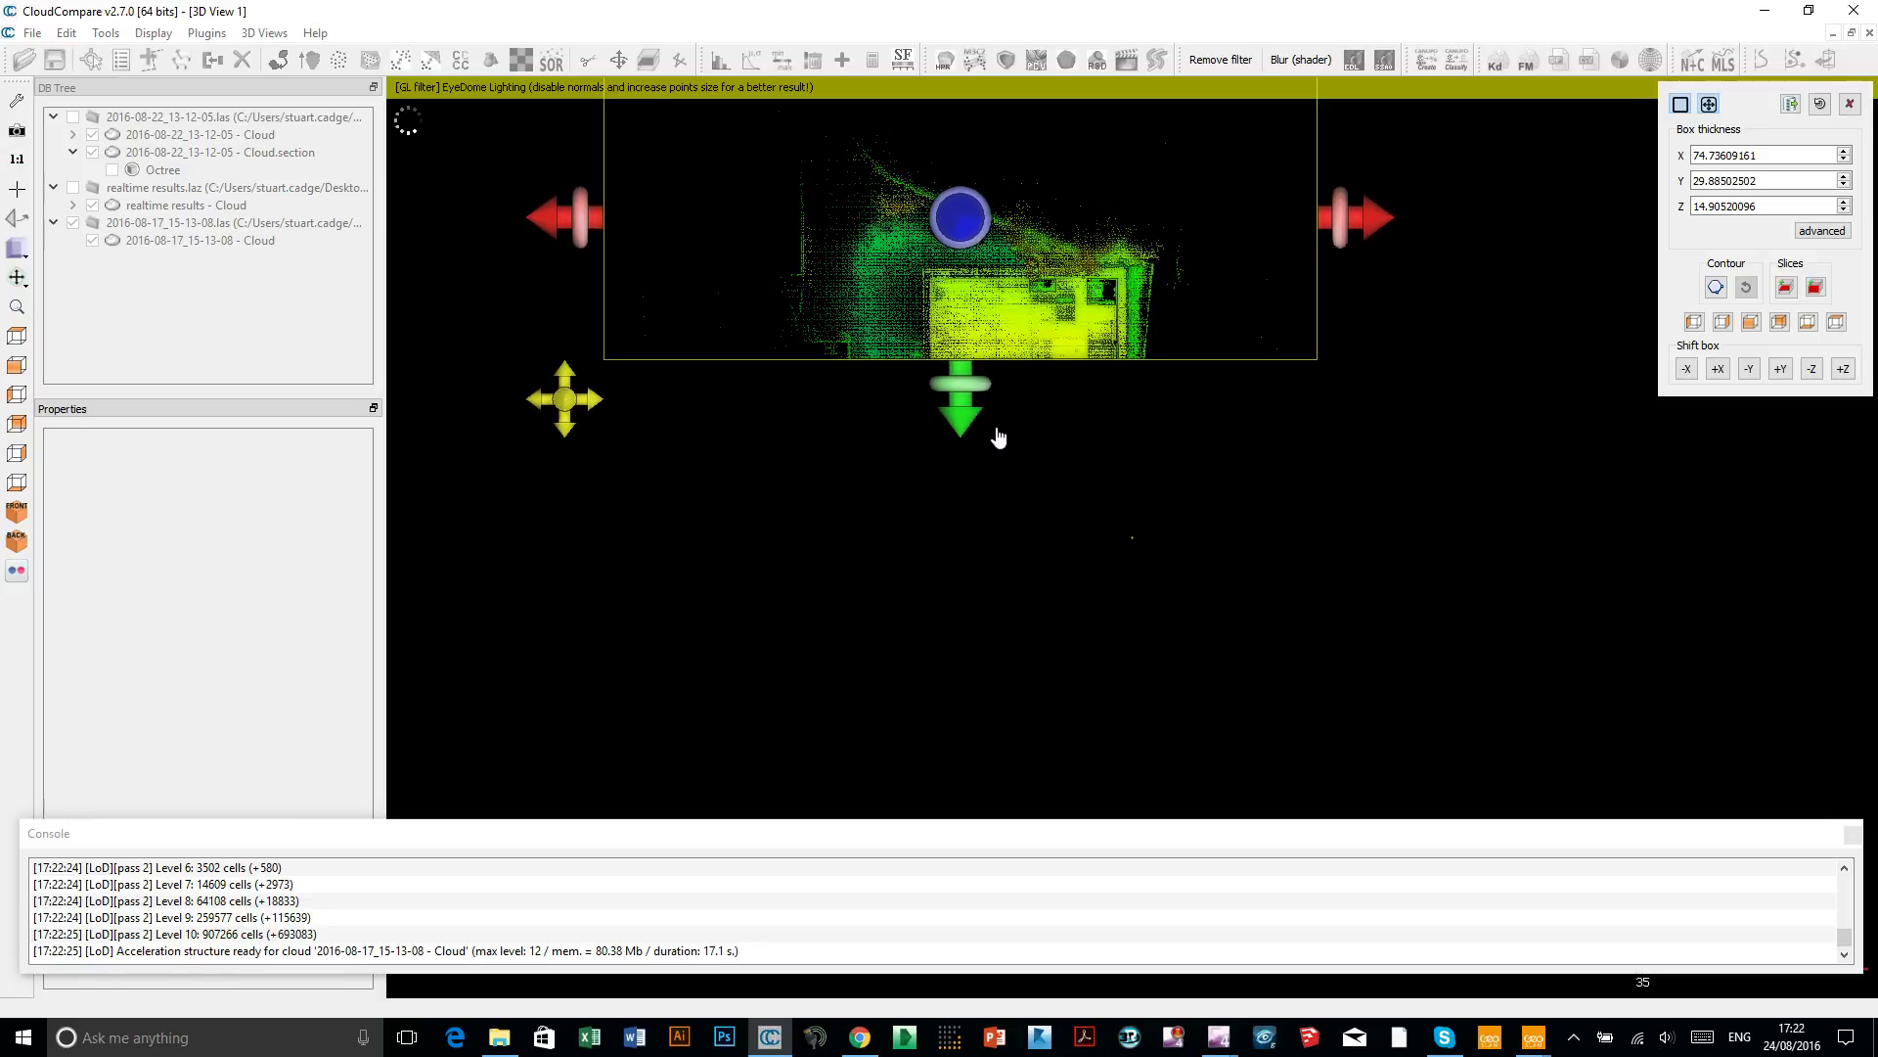
Inspect the cut building in front view, export the section as a new cloud, and close the Cross Section tool
left_click(16, 365)
scroll(995, 707, "up", 4)
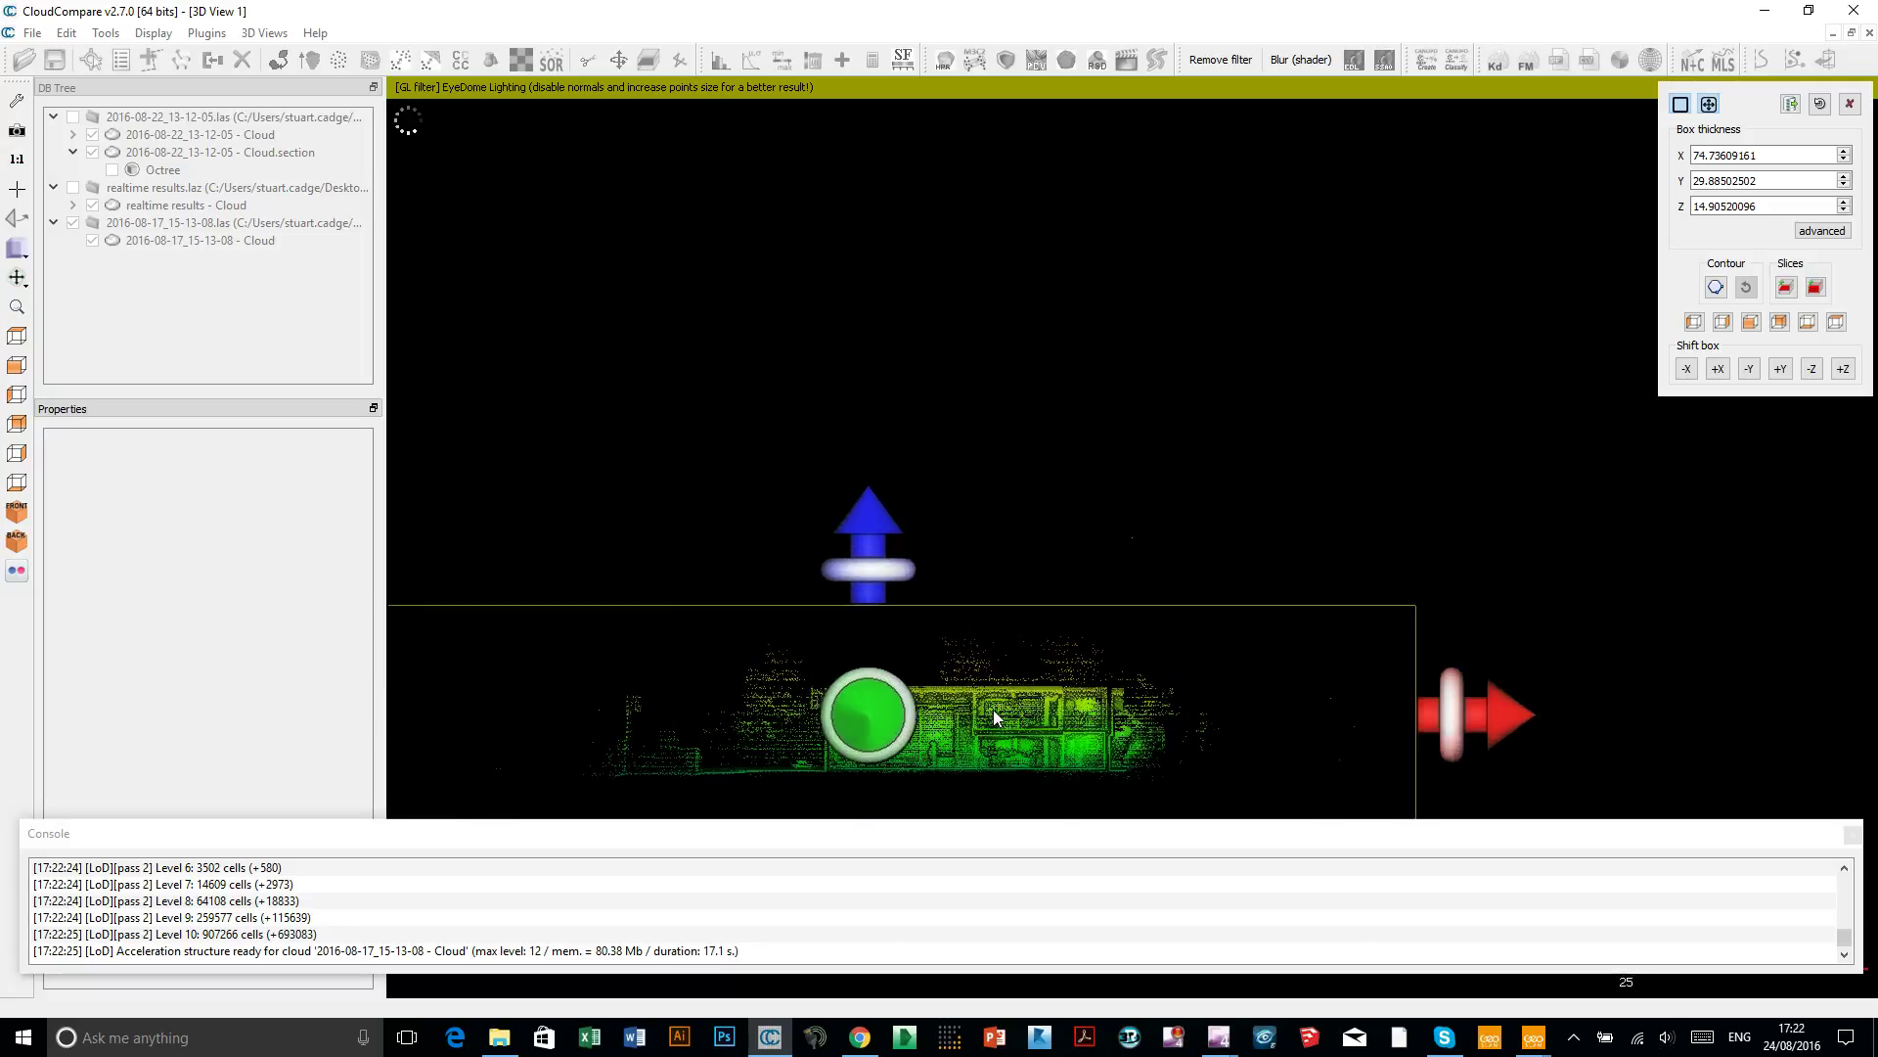
right_click_drag(999, 447, 1127, 229)
scroll(994, 597, "up", 10)
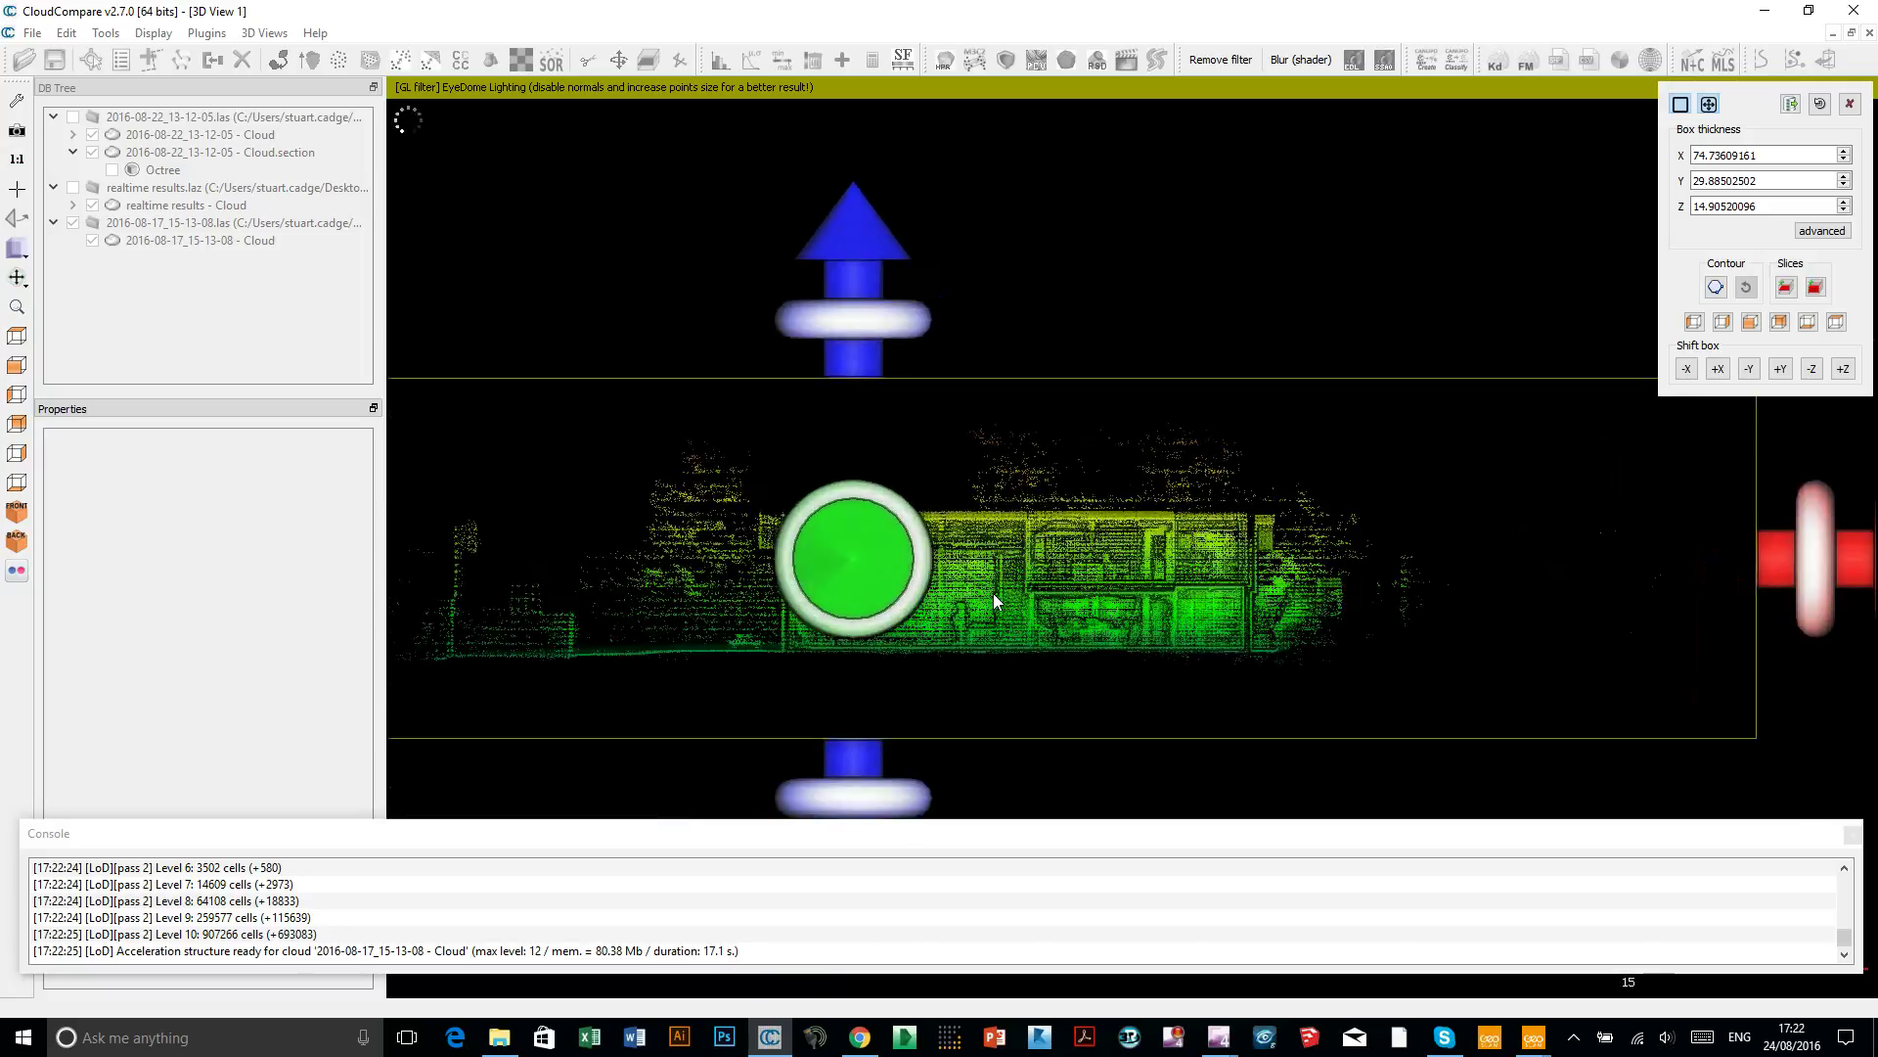
right_click_drag(977, 365, 1069, 298)
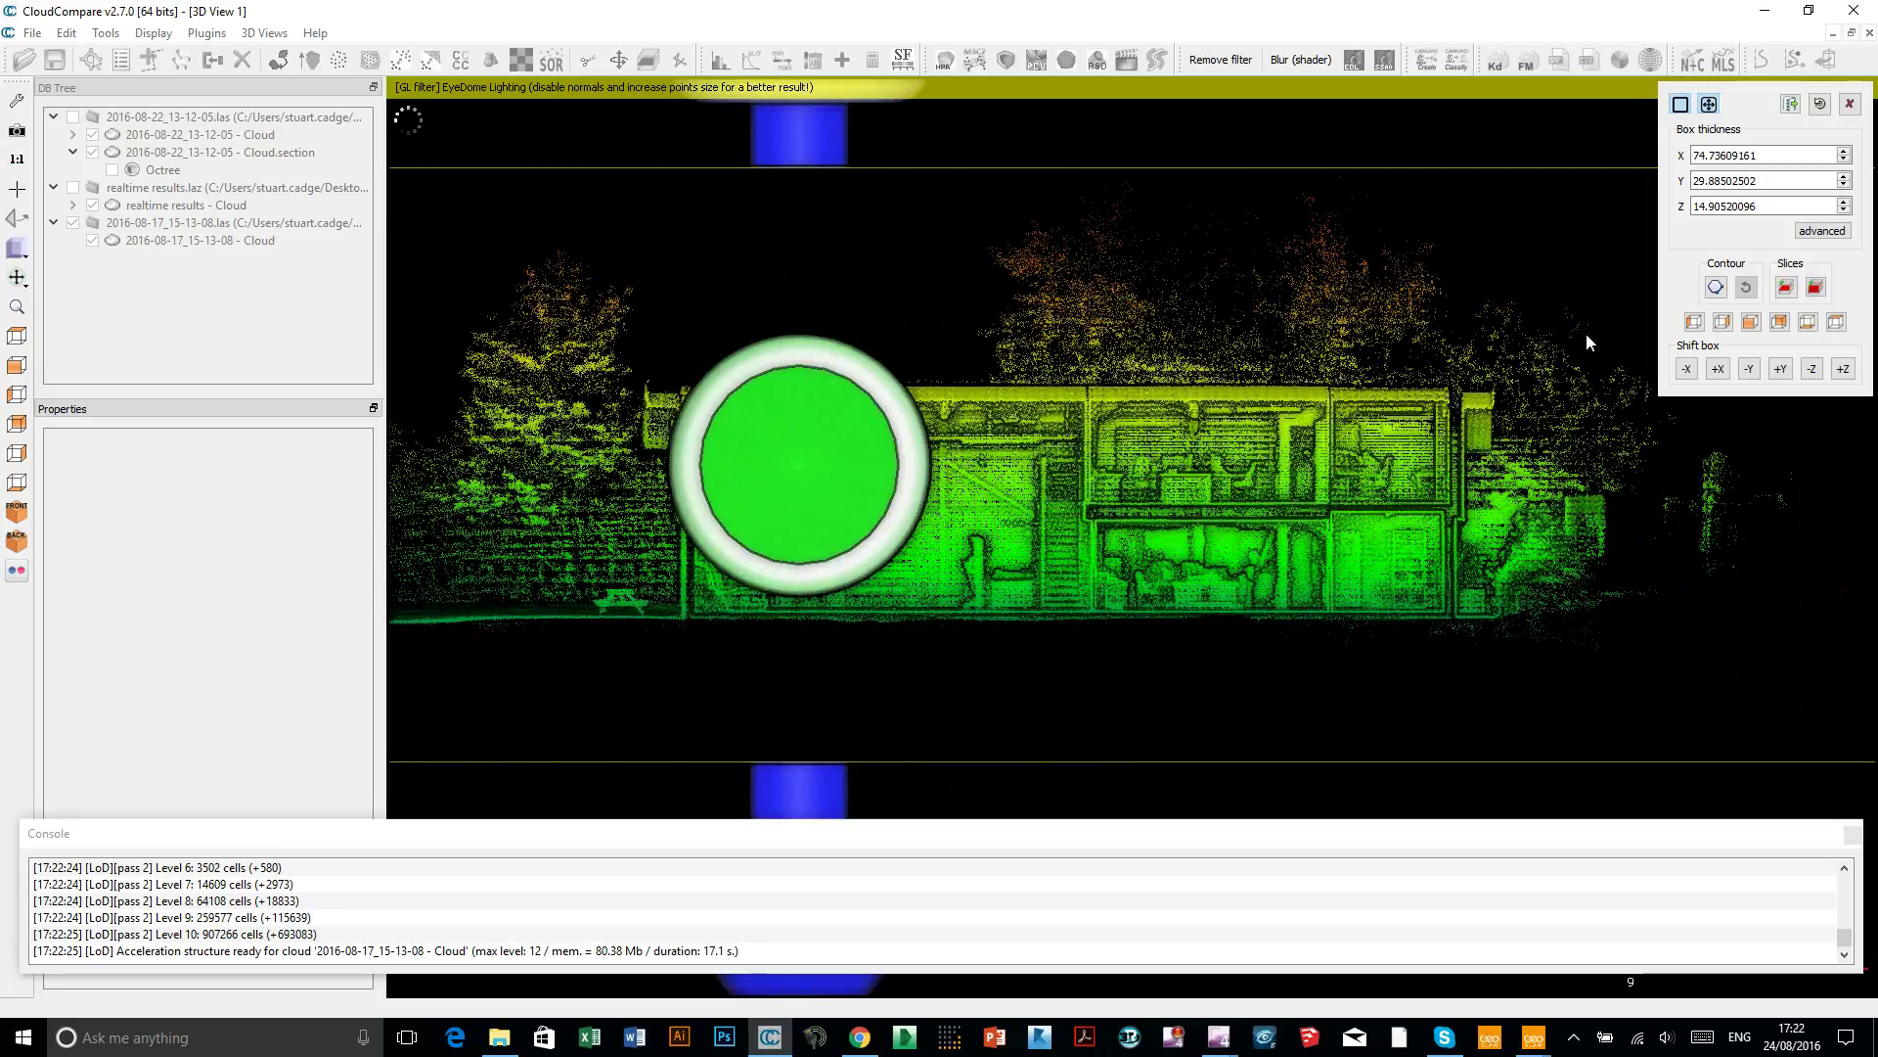
left_click(1786, 287)
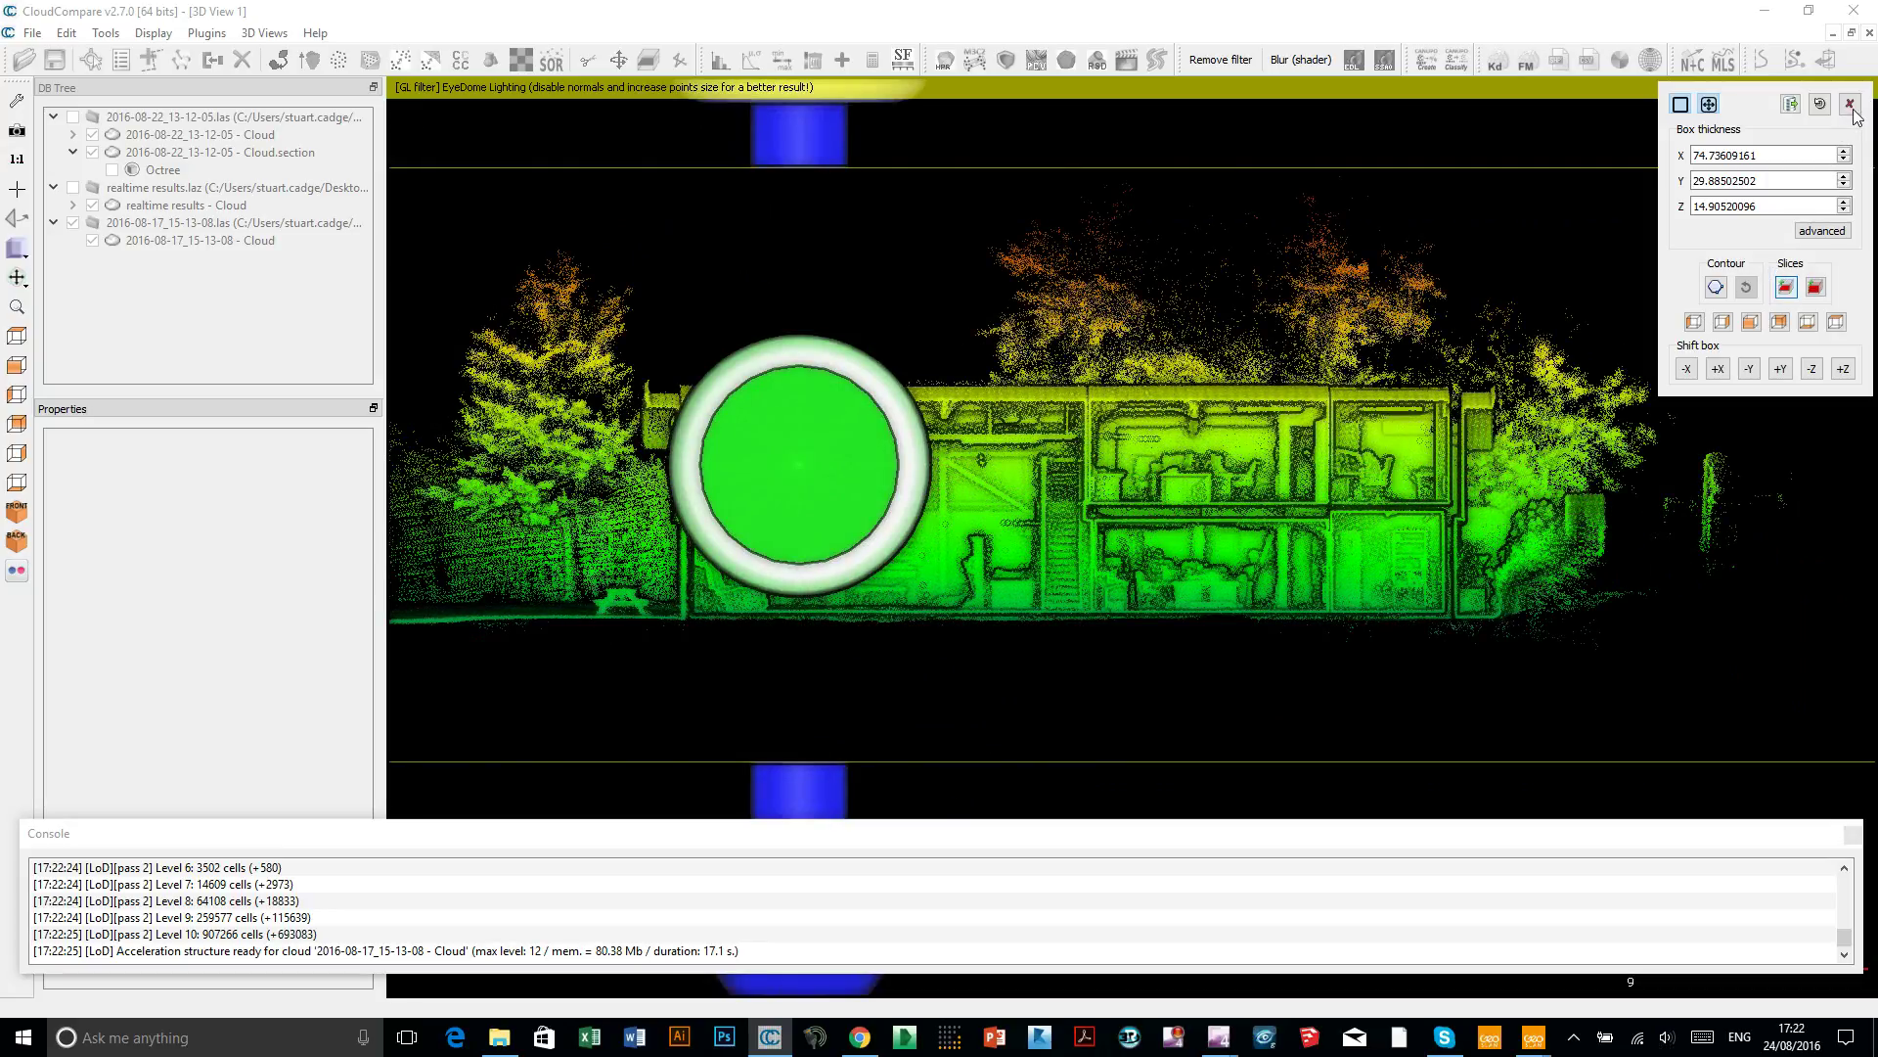
left_click(1850, 105)
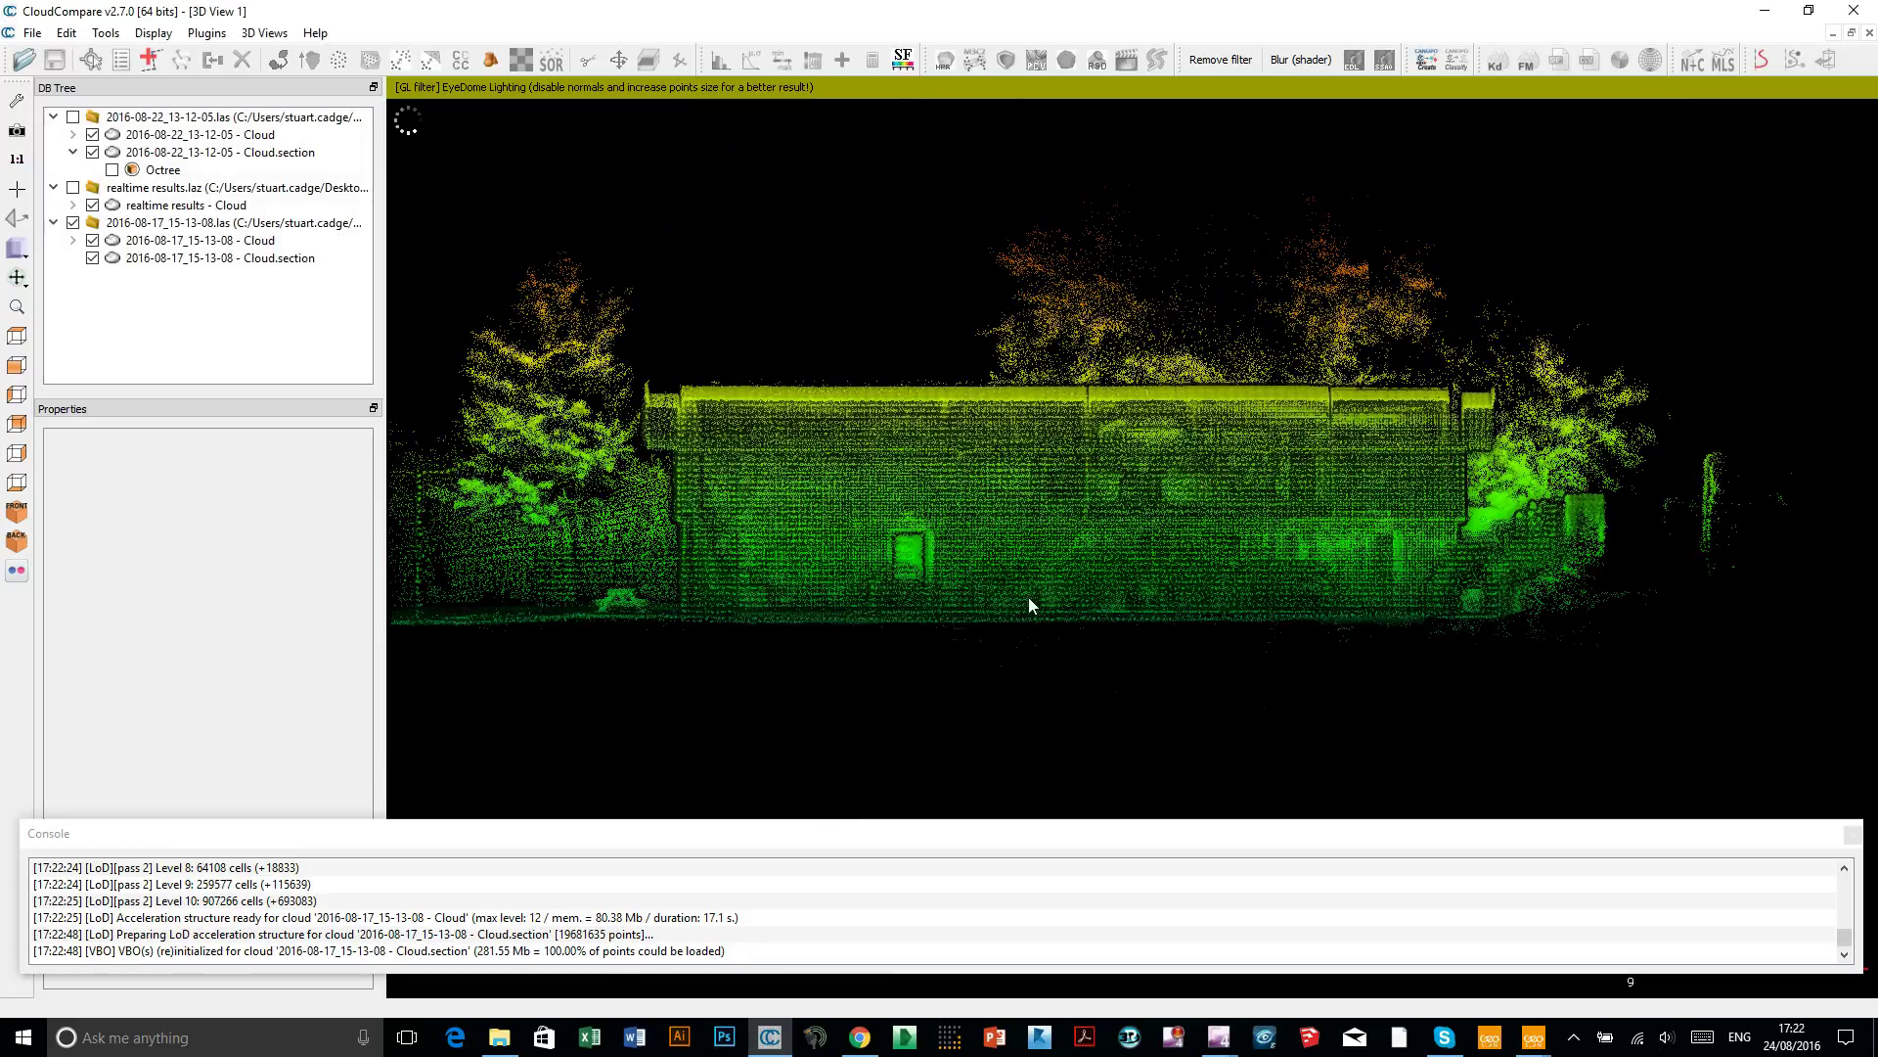
Hide the full 2016-08-17_15-13-08 cloud so only its section shows, and examine the rooms and staircase inside the building
scroll(1029, 597, "up", 5)
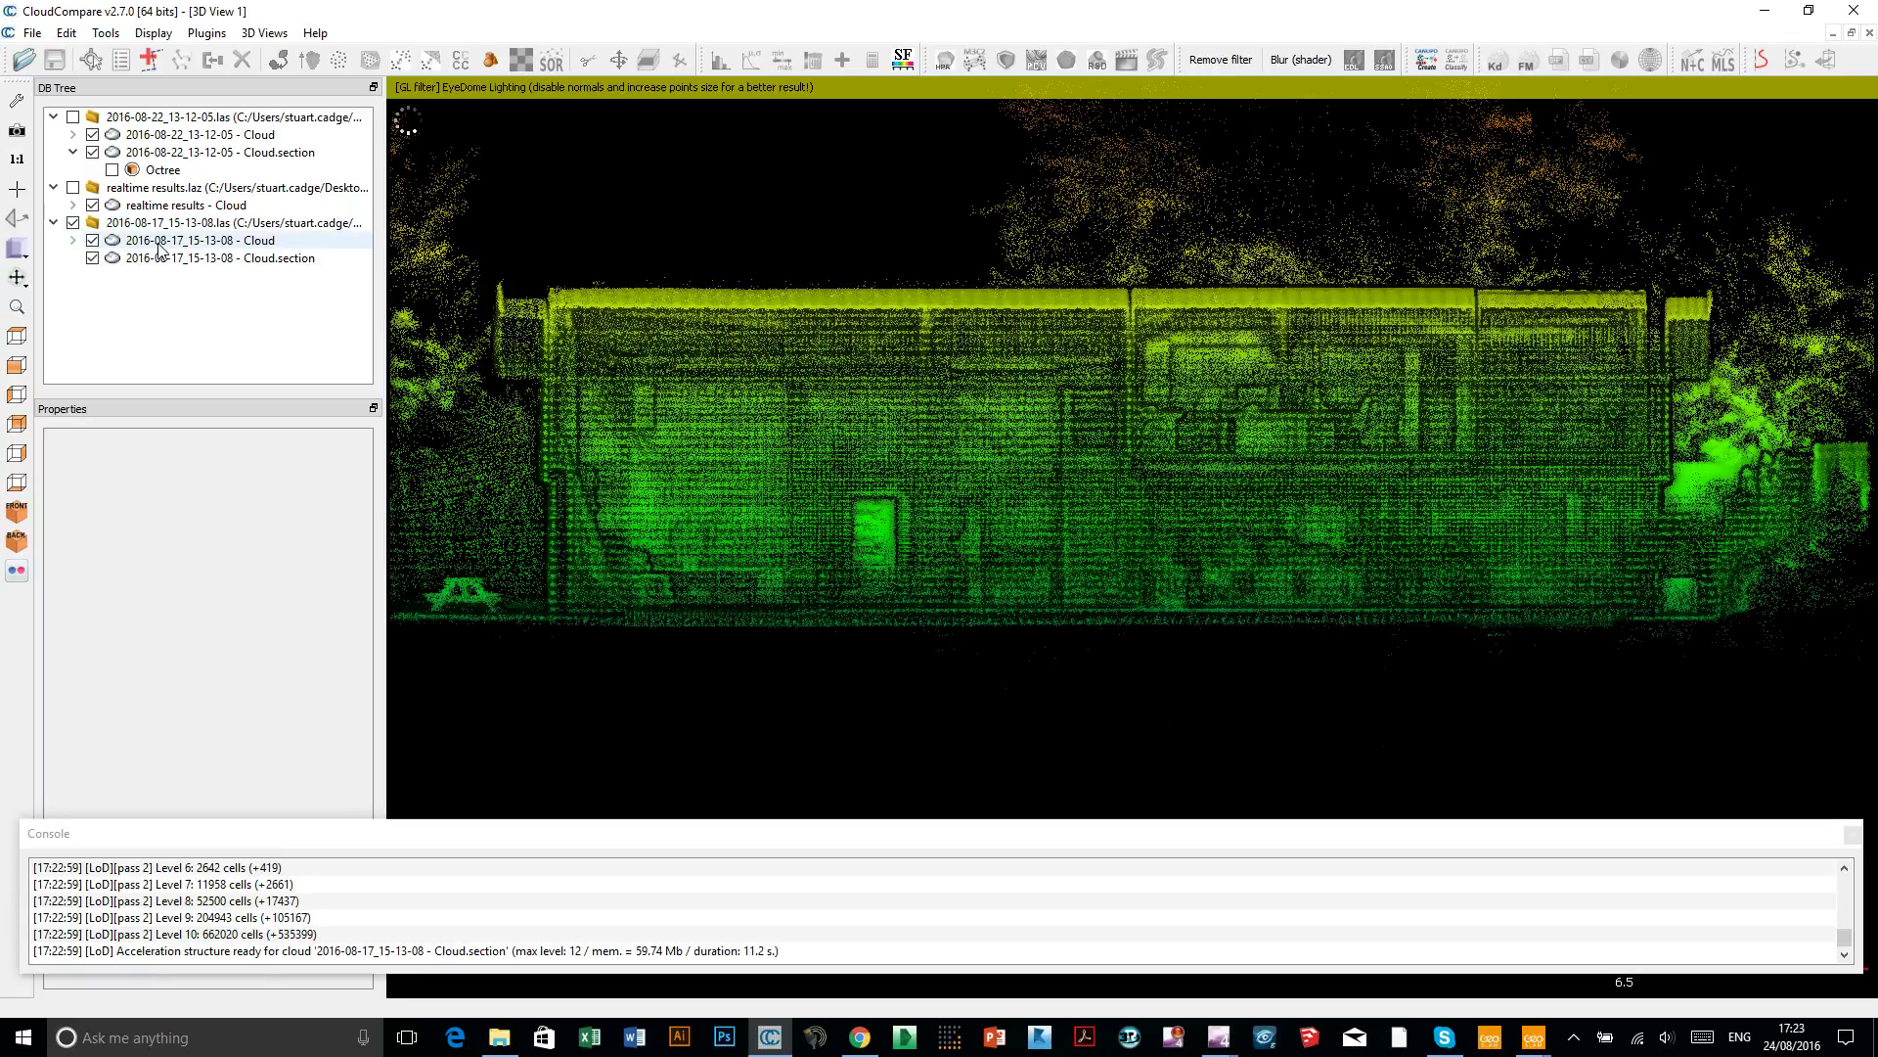
left_click(91, 257)
left_click(92, 241)
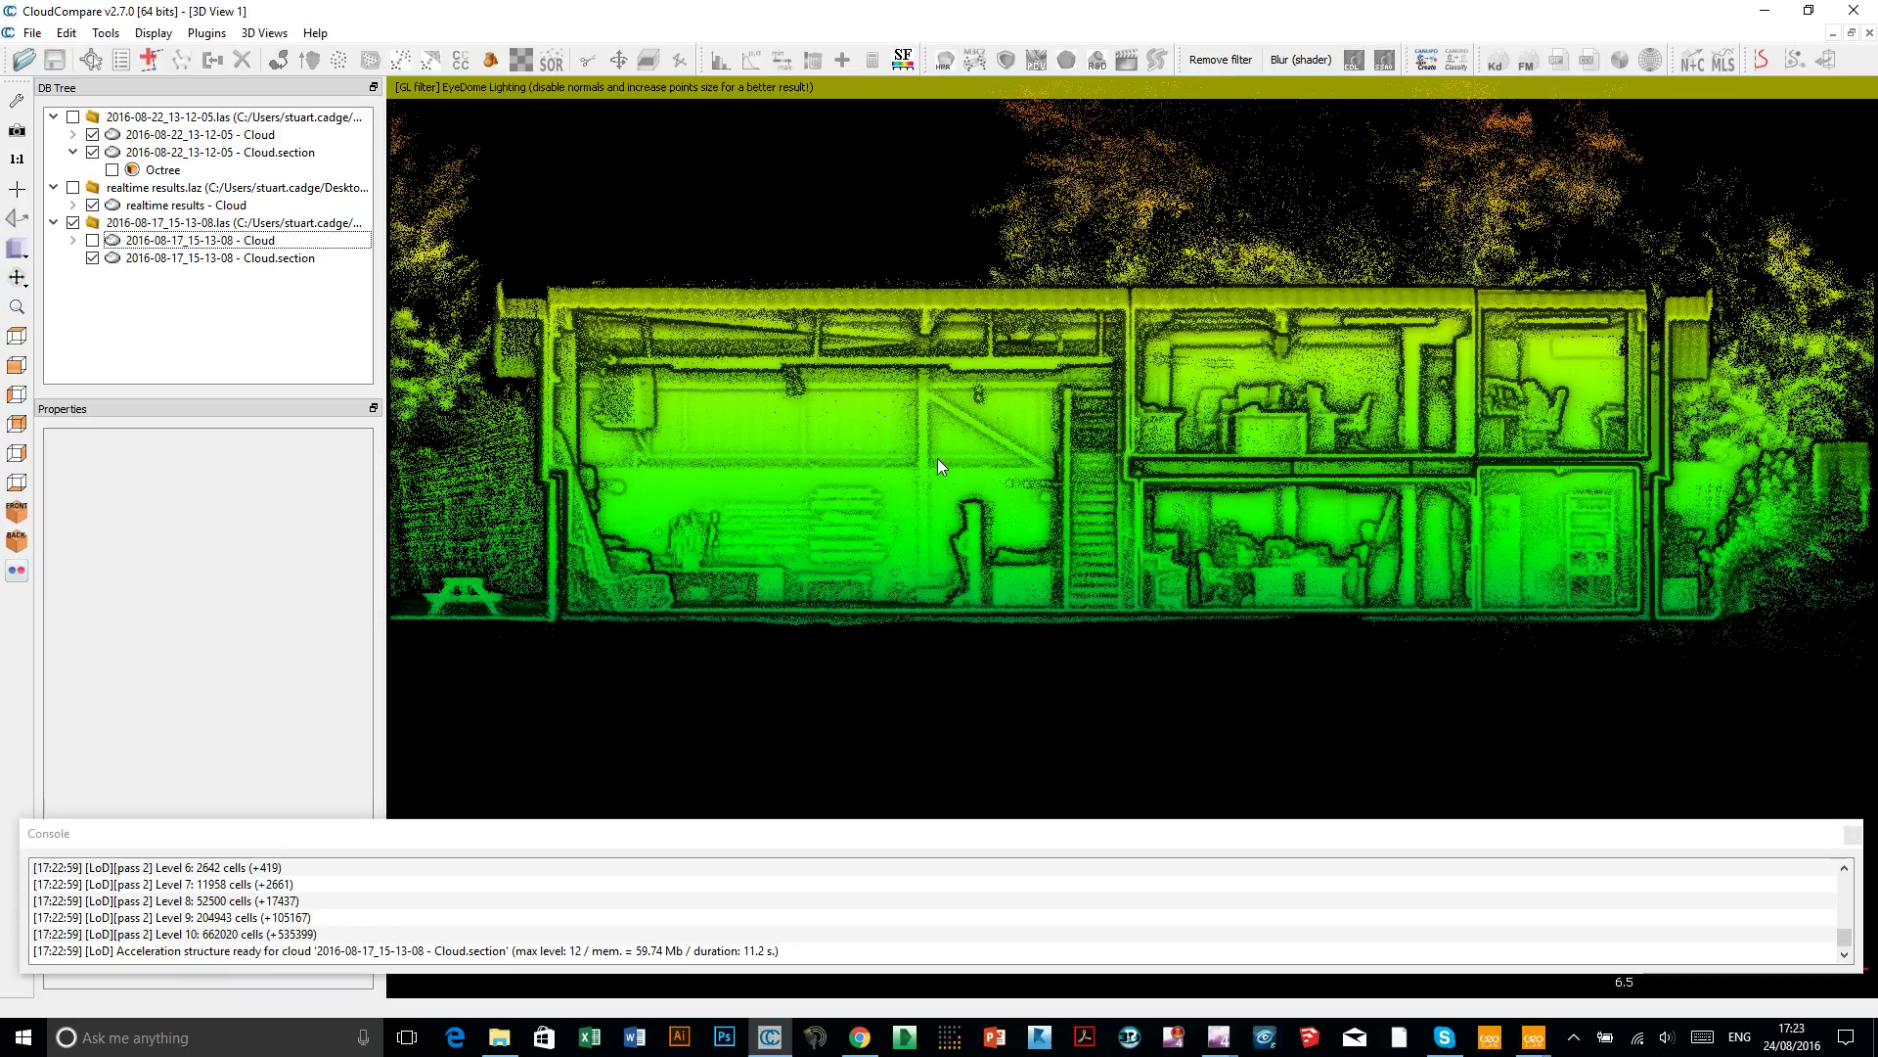
scroll(937, 457, "up", 3)
scroll(1076, 480, "up", 3)
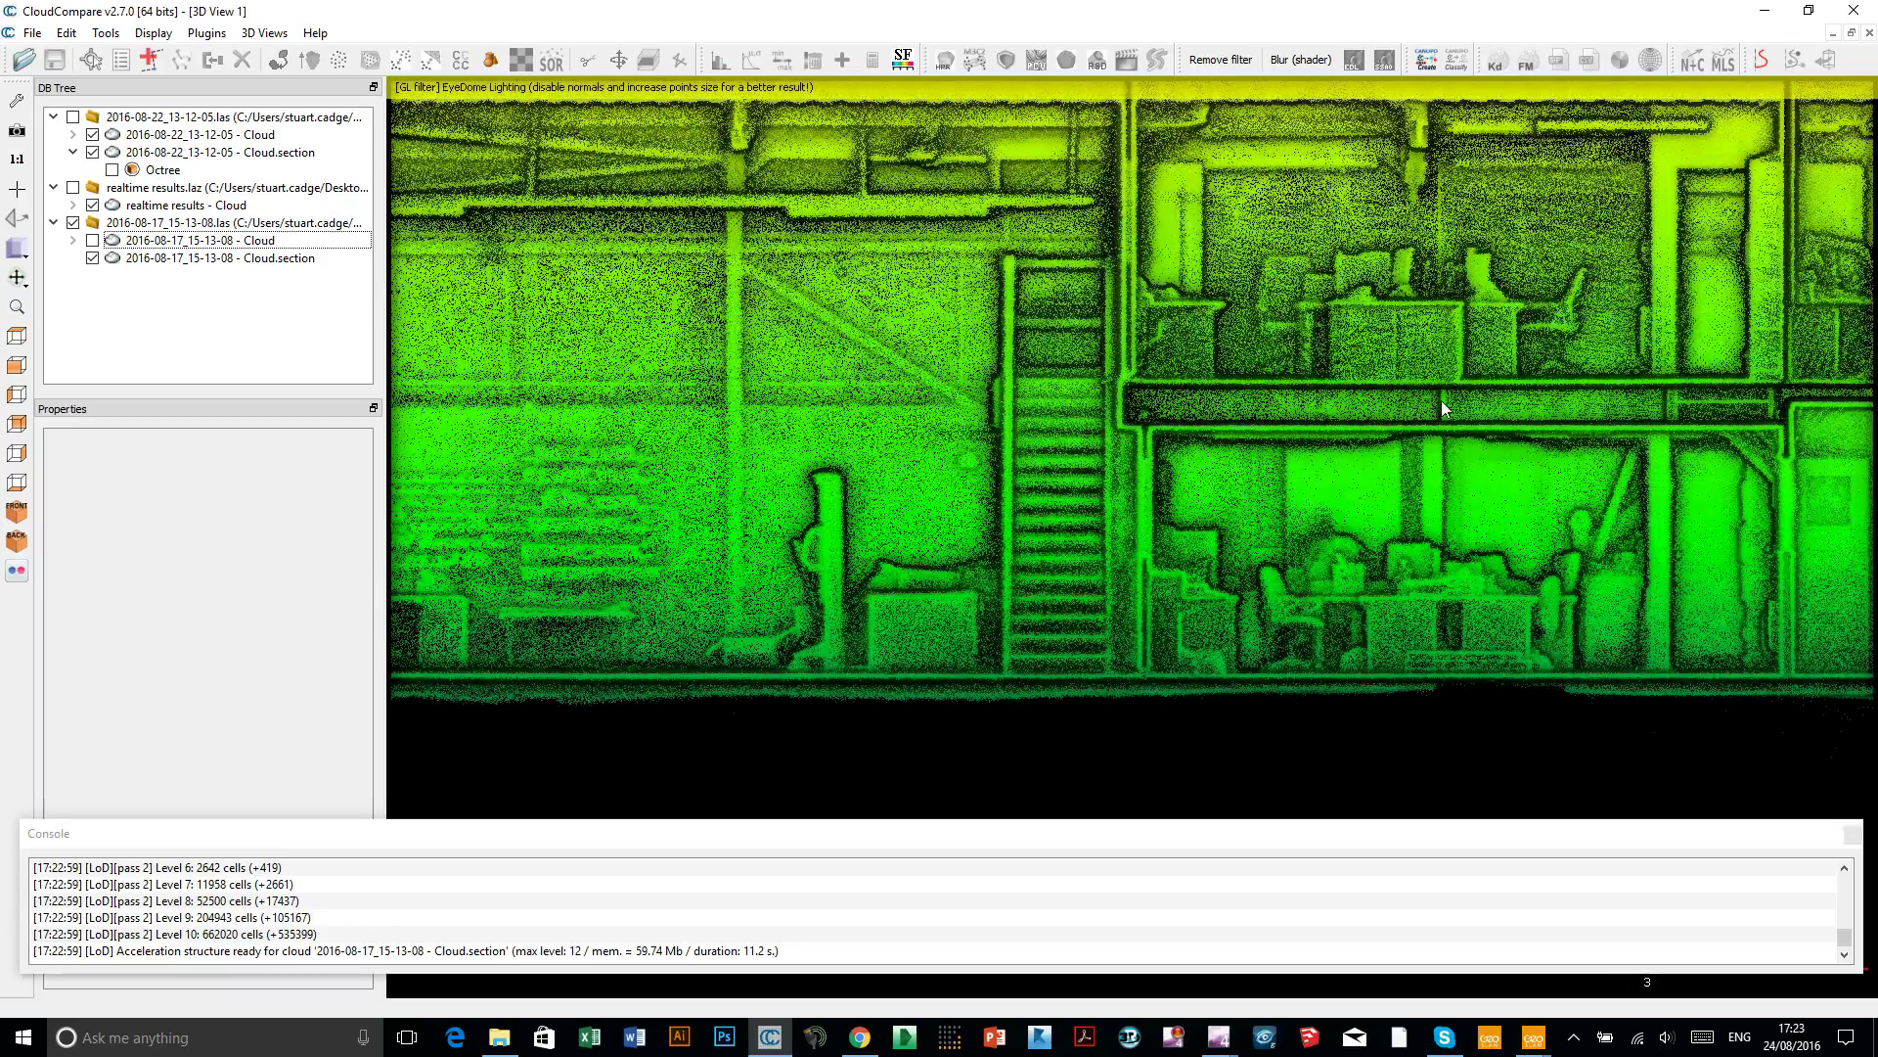
scroll(1315, 474, "down", 7)
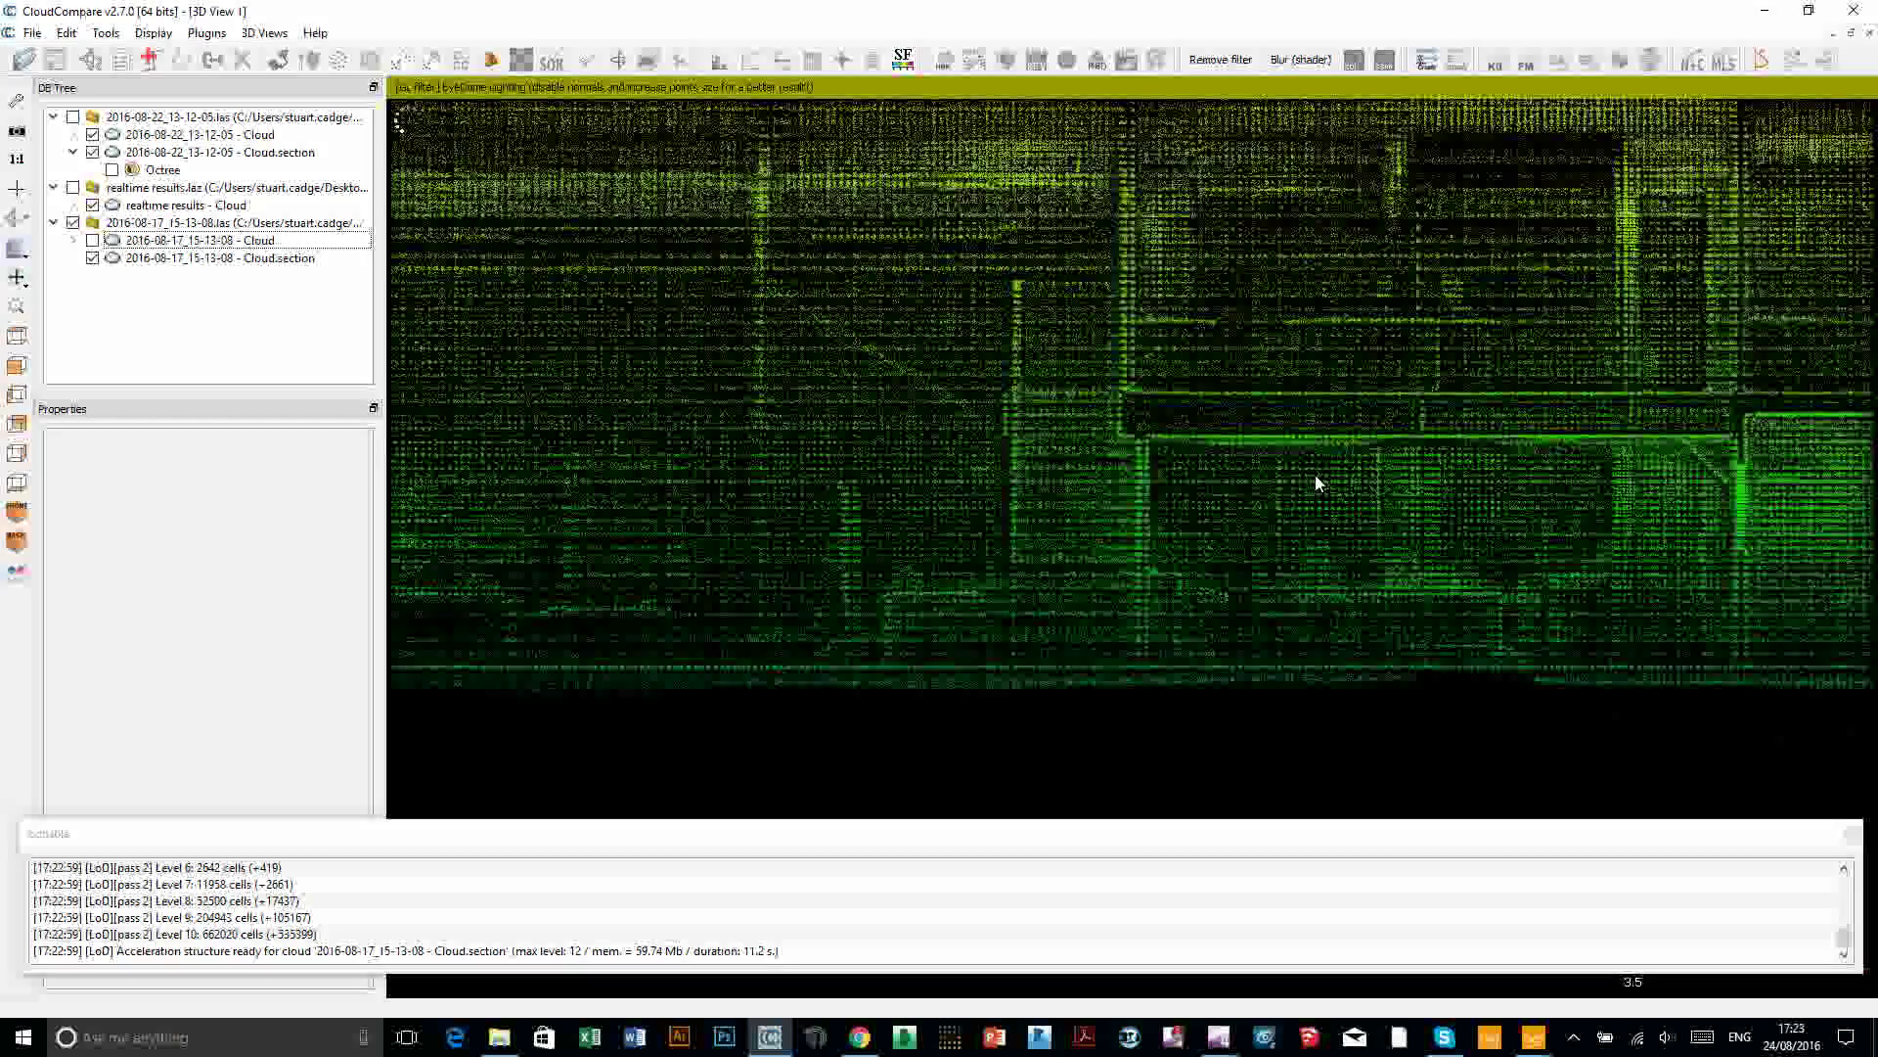